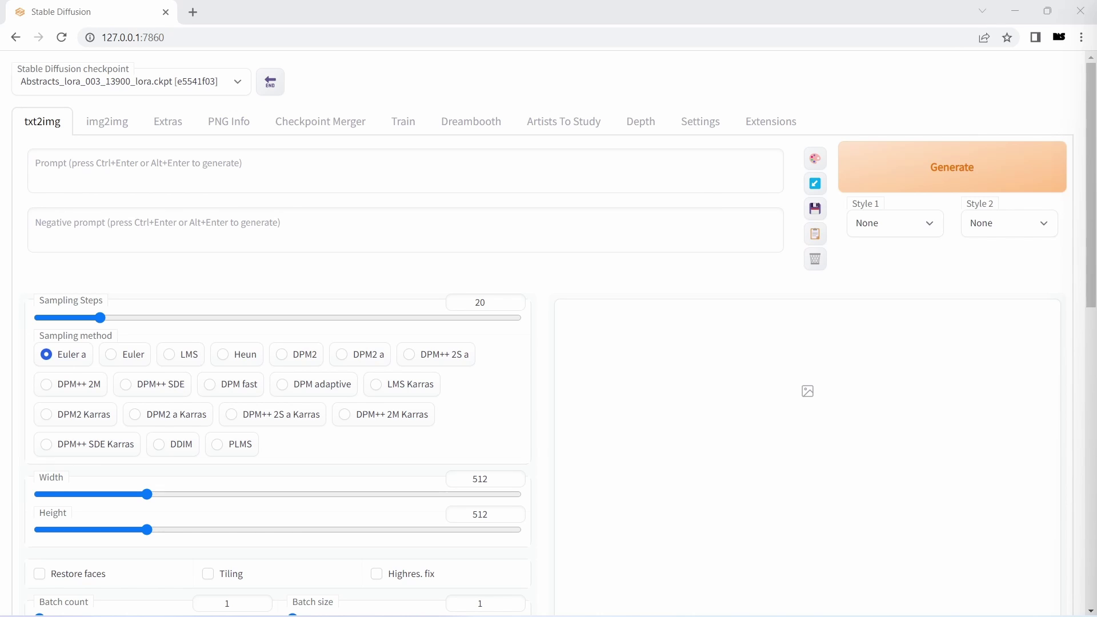
# Step: Load the list of available extensions and locate the Depth Maps entry
pyautogui.click(769, 125)
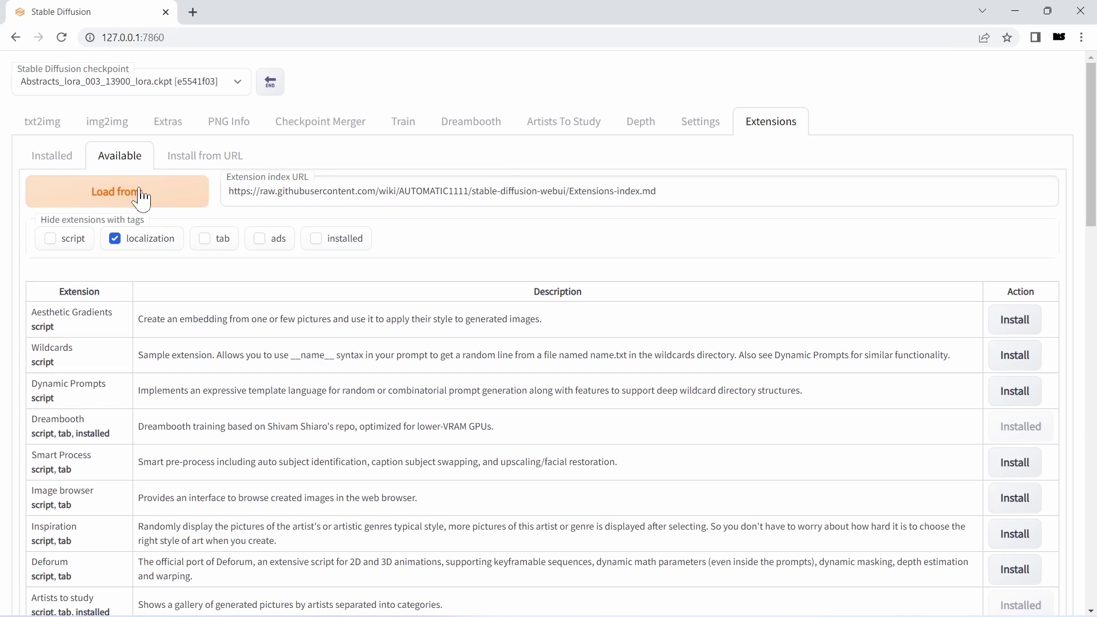
pyautogui.scroll(-18, 760, 362)
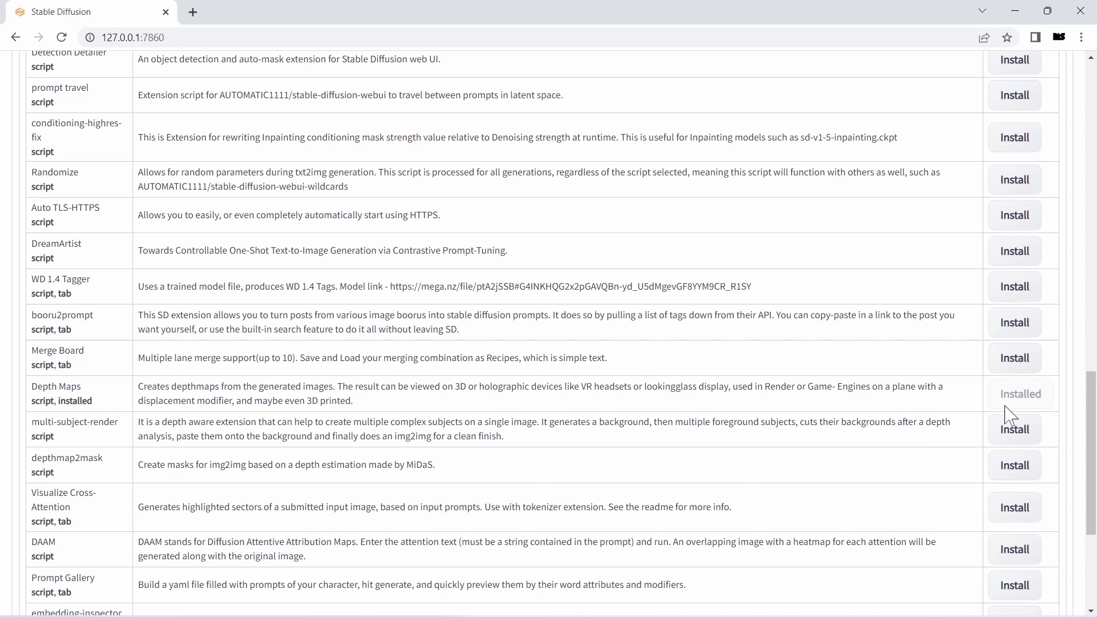
pyautogui.scroll(20, 741, 389)
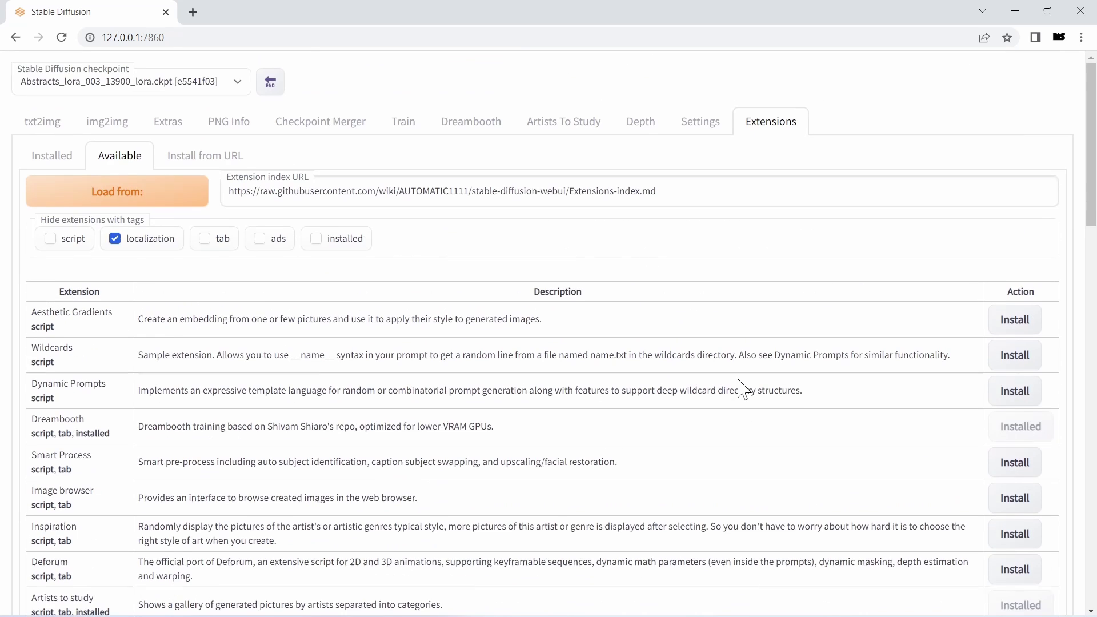
# Step: View the Depth page, and choose DepthMap v0.2.8 as the script for txt2img
pyautogui.click(641, 123)
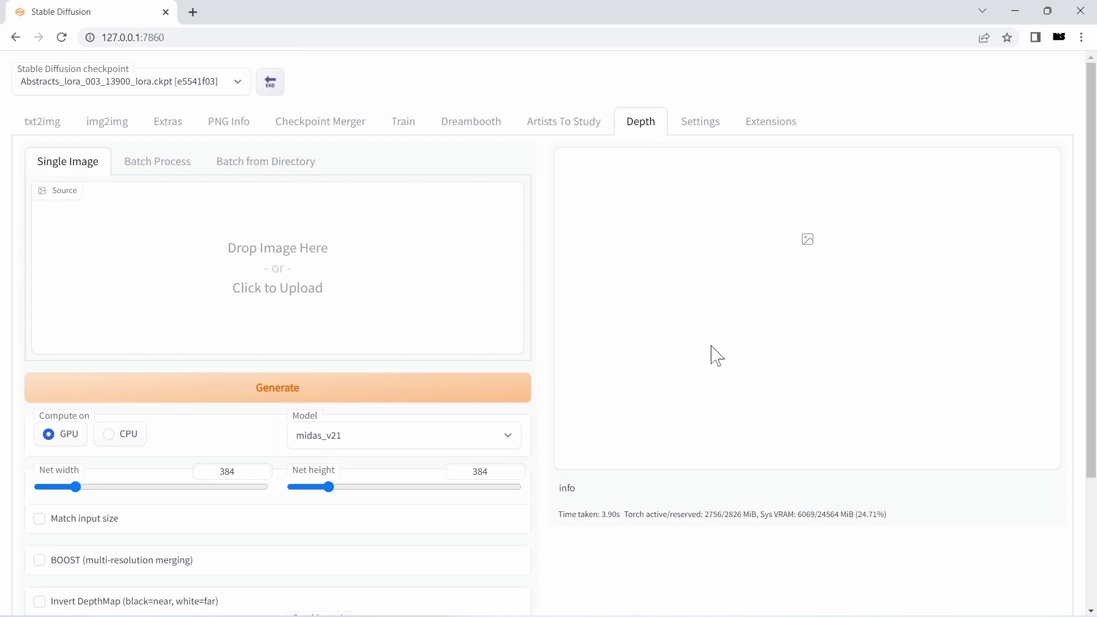
pyautogui.click(33, 131)
pyautogui.scroll(-9, 289, 318)
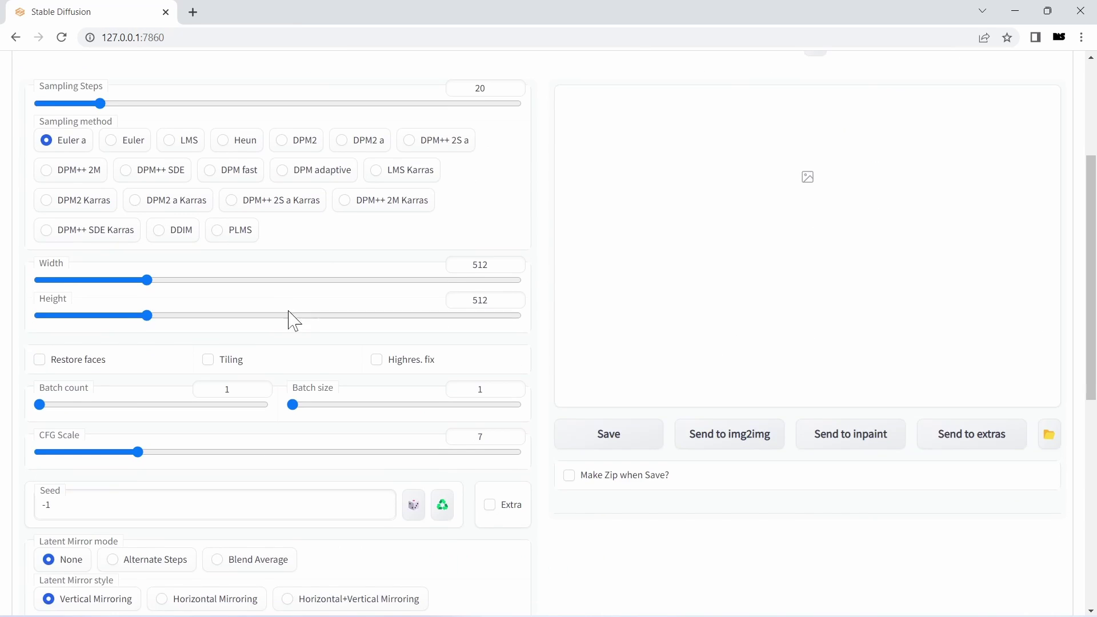
pyautogui.scroll(-3, 323, 335)
pyautogui.click(503, 265)
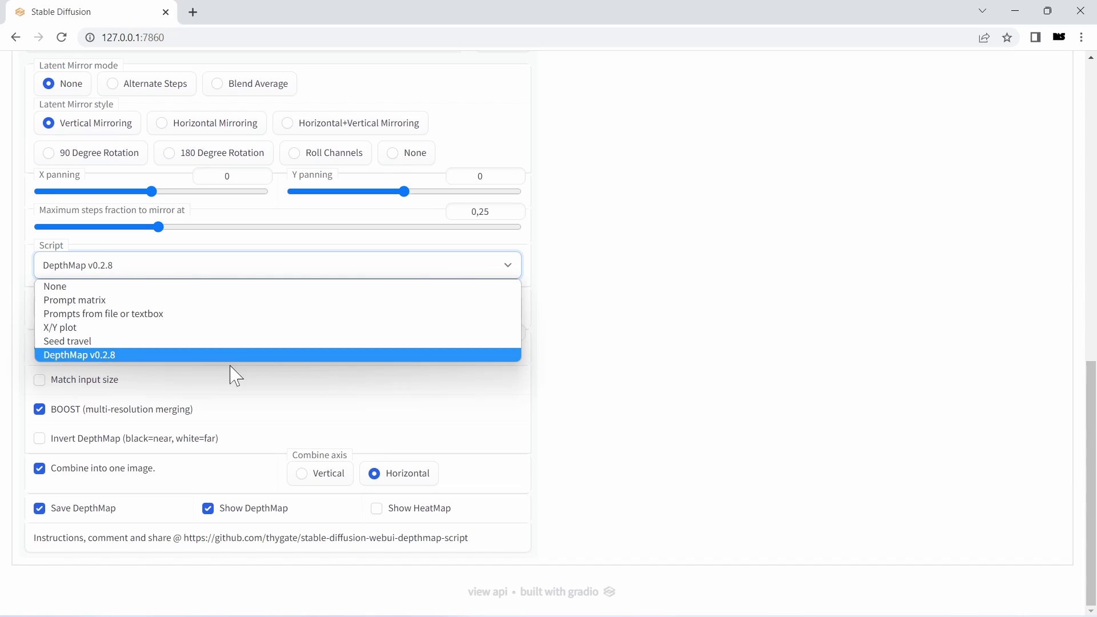
pyautogui.click(117, 358)
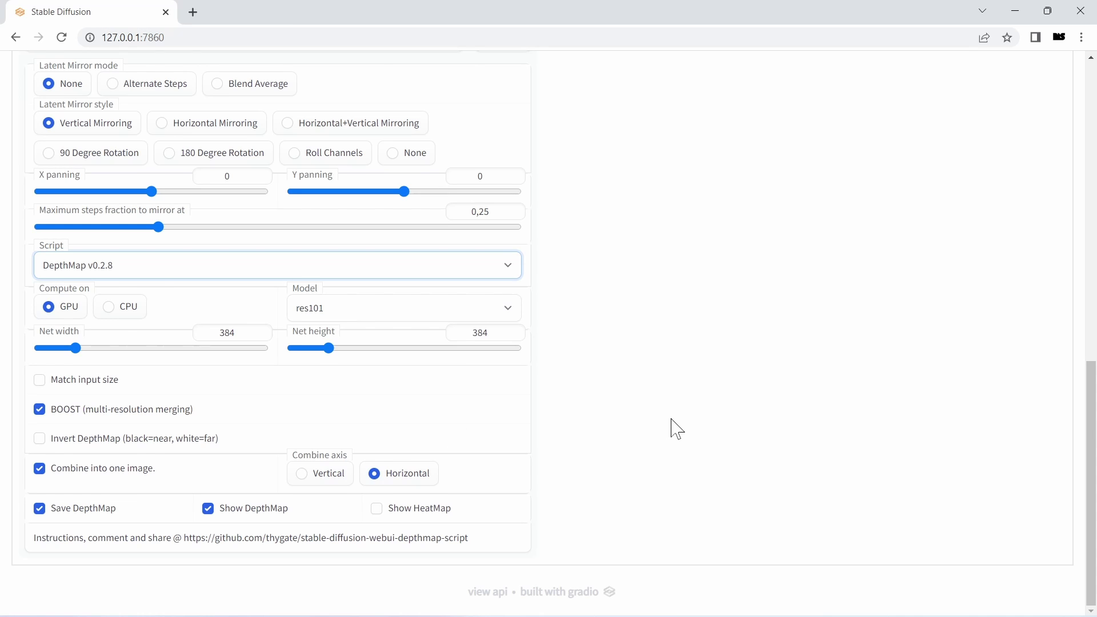
# Step: Load the abstract painted portrait as the single source image on the Depth page
pyautogui.scroll(15, 673, 428)
pyautogui.click(645, 135)
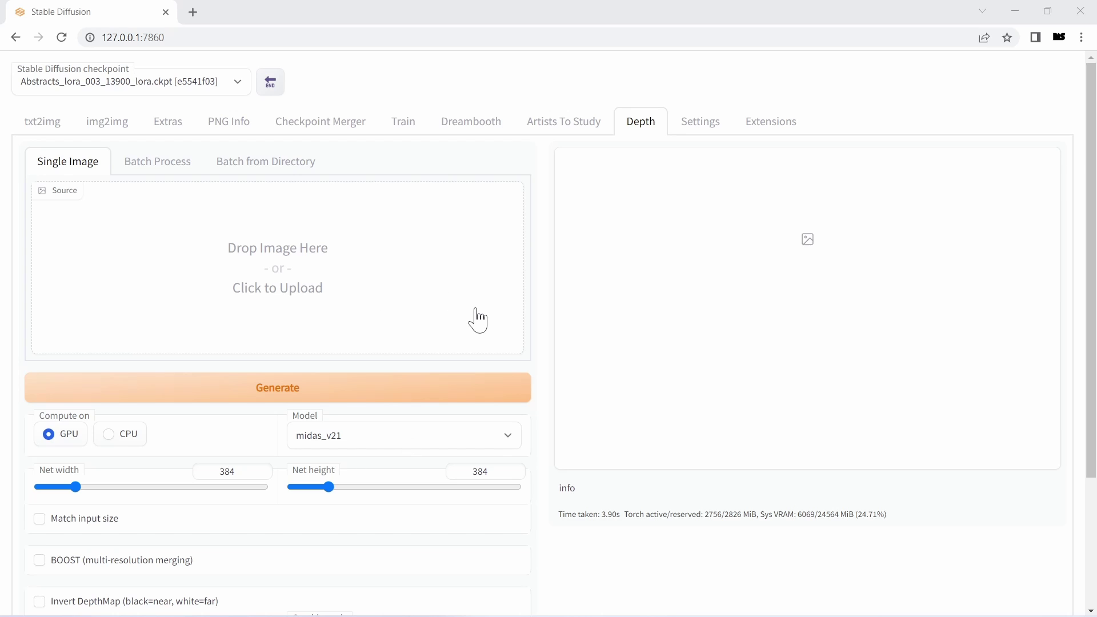
pyautogui.moveTo(549, 320)
pyautogui.mouseDown()
pyautogui.moveTo(338, 337)
pyautogui.moveTo(260, 222)
pyautogui.mouseUp()
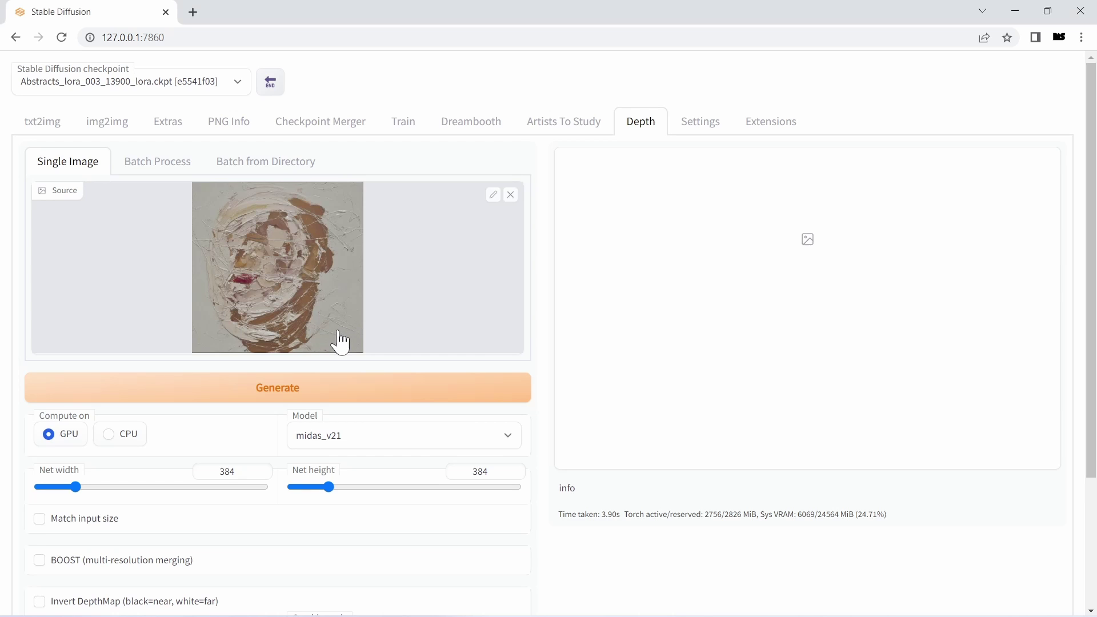
# Step: Generate a depth map of the portrait with the dpt_large model, Match input size and BOOST enabled
pyautogui.click(452, 437)
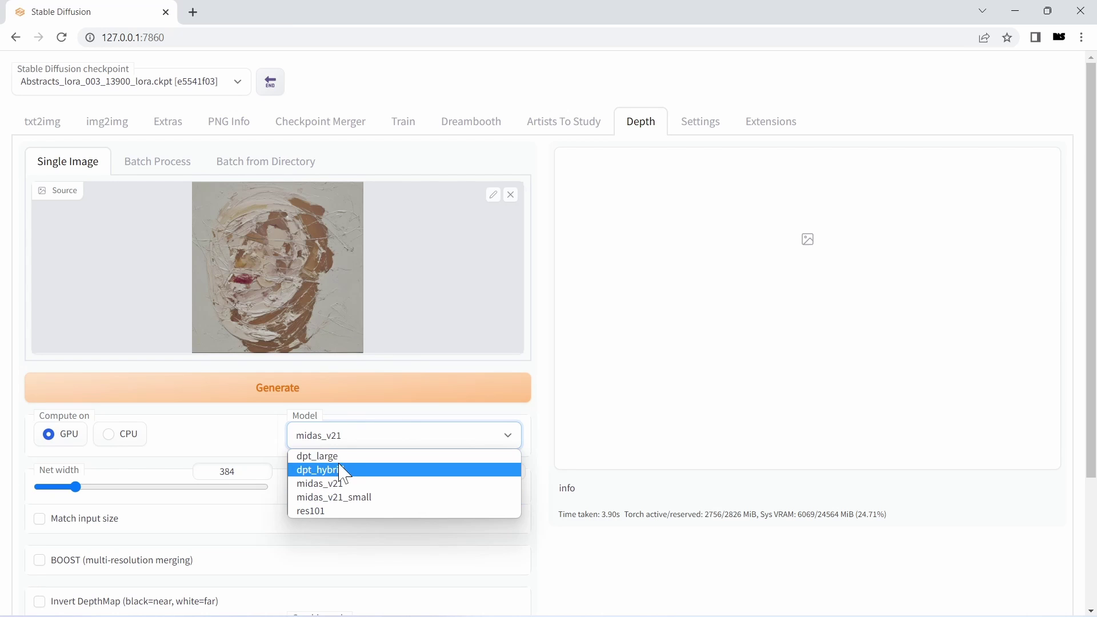
pyautogui.click(314, 459)
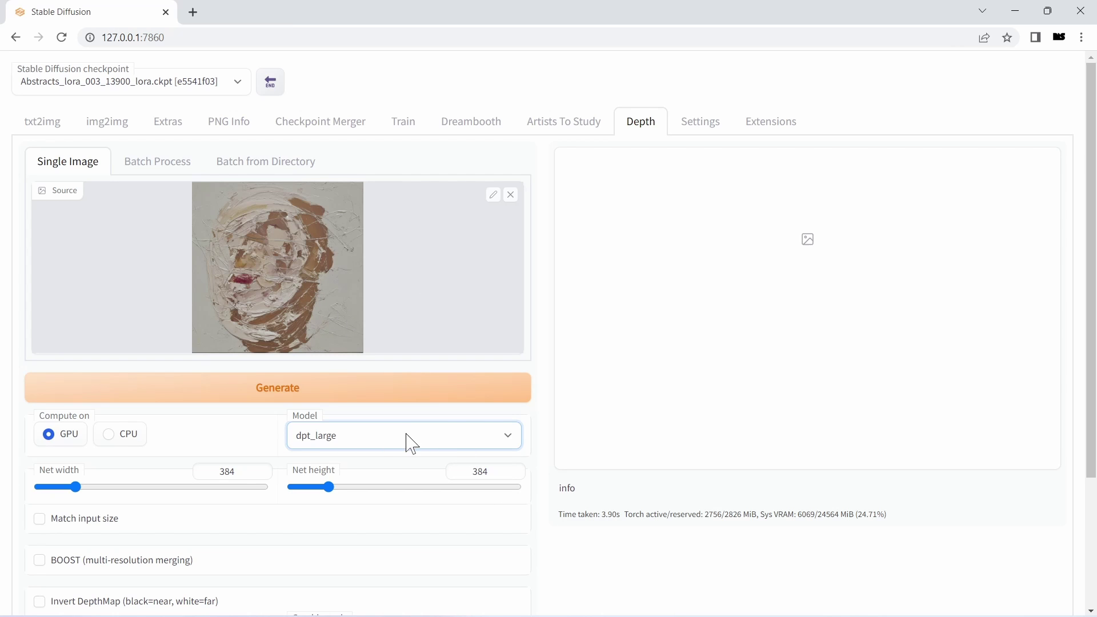
pyautogui.click(40, 518)
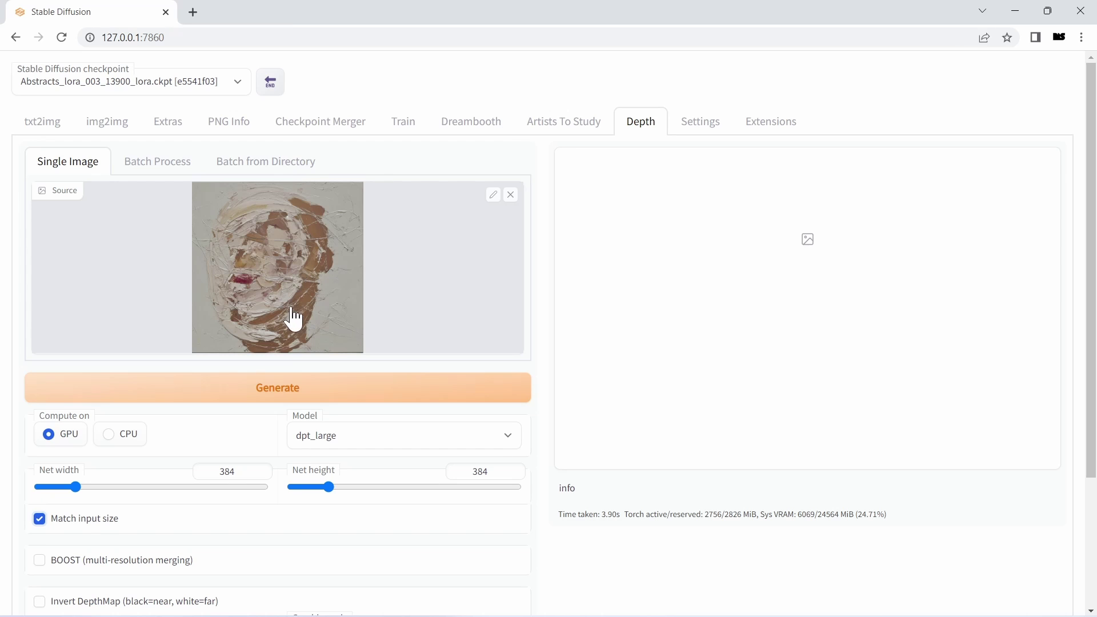
pyautogui.scroll(-3, 314, 426)
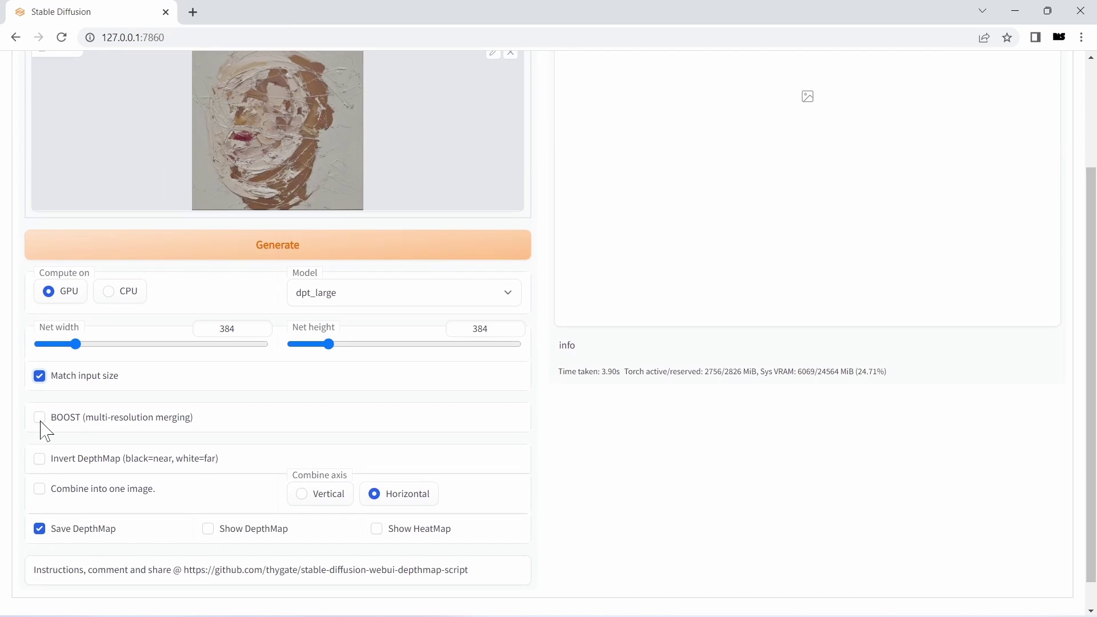
pyautogui.click(40, 419)
pyautogui.scroll(-1, 570, 507)
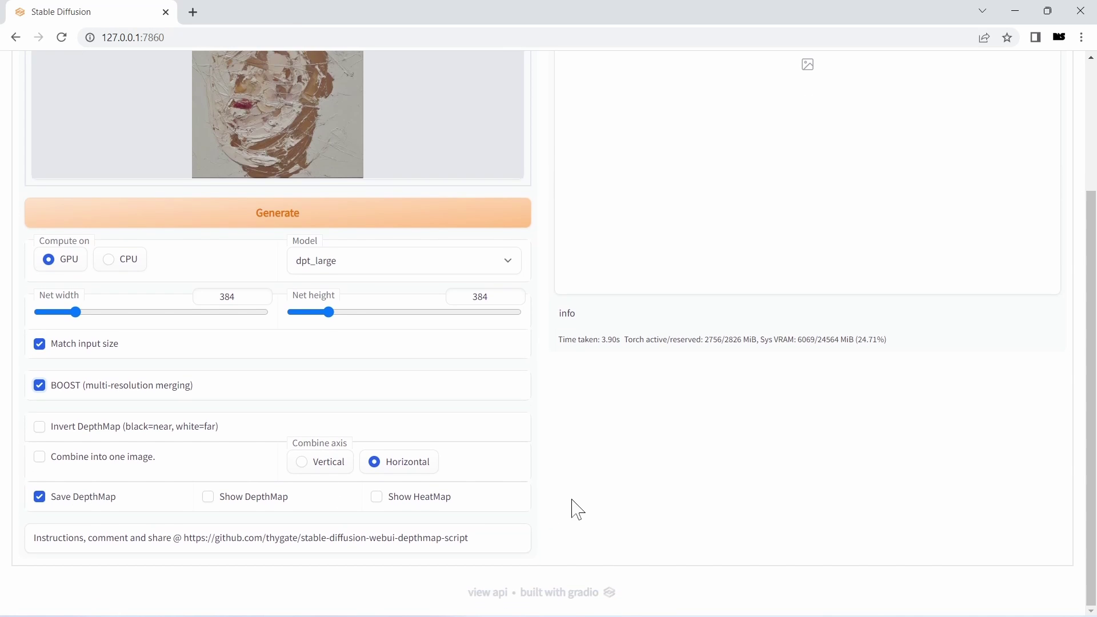
pyautogui.scroll(3, 634, 509)
pyautogui.click(294, 396)
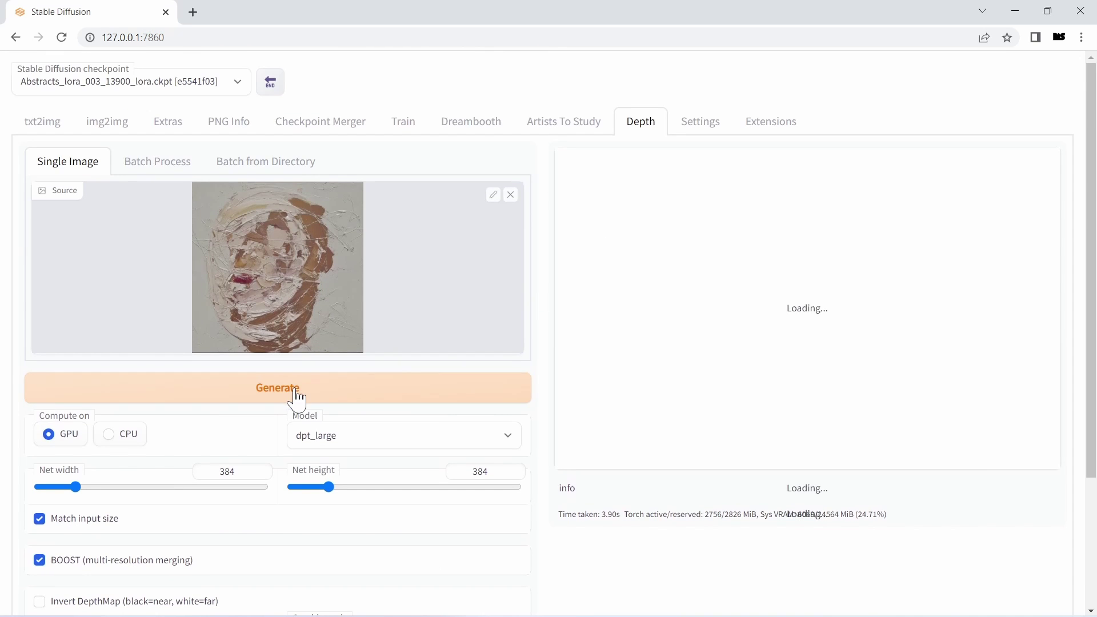
# Step: Check the generation progress in the console and open the SDiff03 outputs folder's extras-images to view the generated depth map
pyautogui.hotkey('alt', 'Tab')
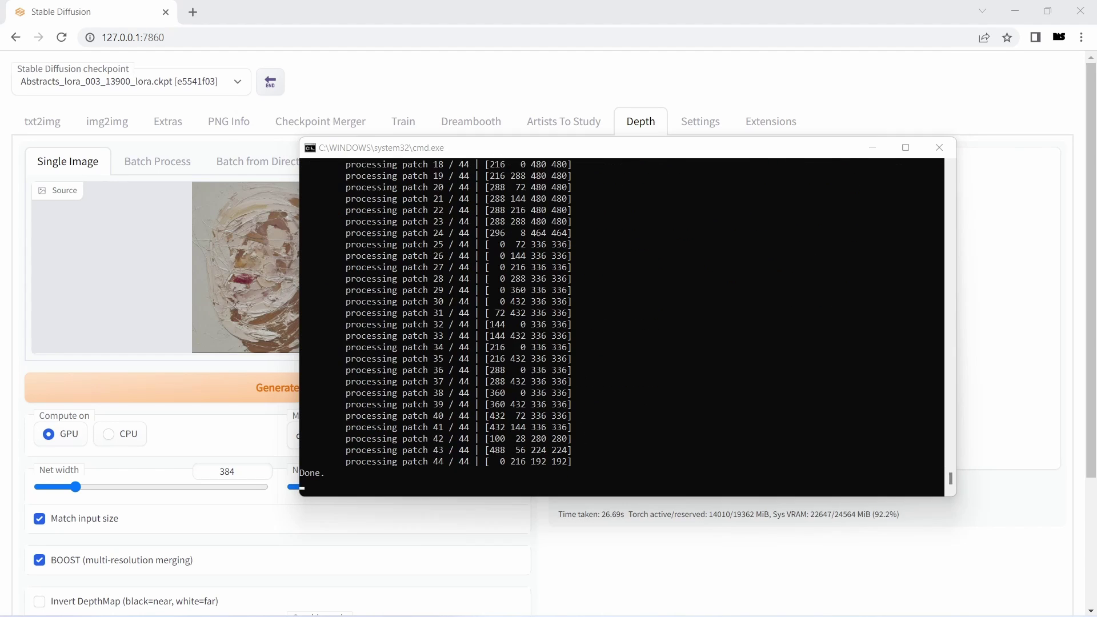
pyautogui.moveTo(1096, 57); pyautogui.dragTo(508, 84)
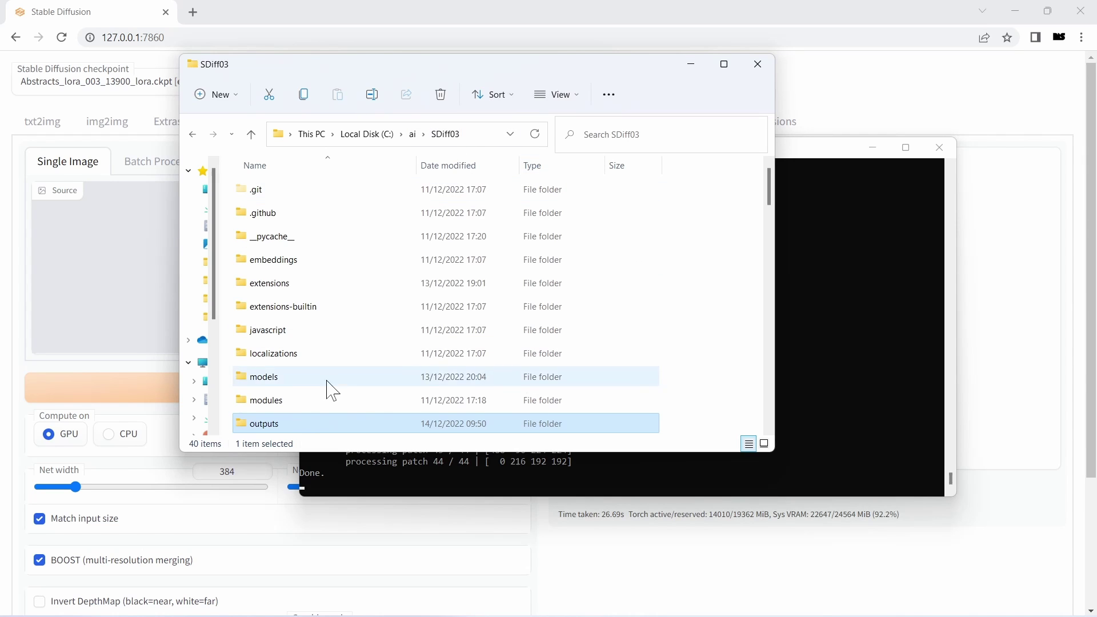
pyautogui.doubleClick(262, 424)
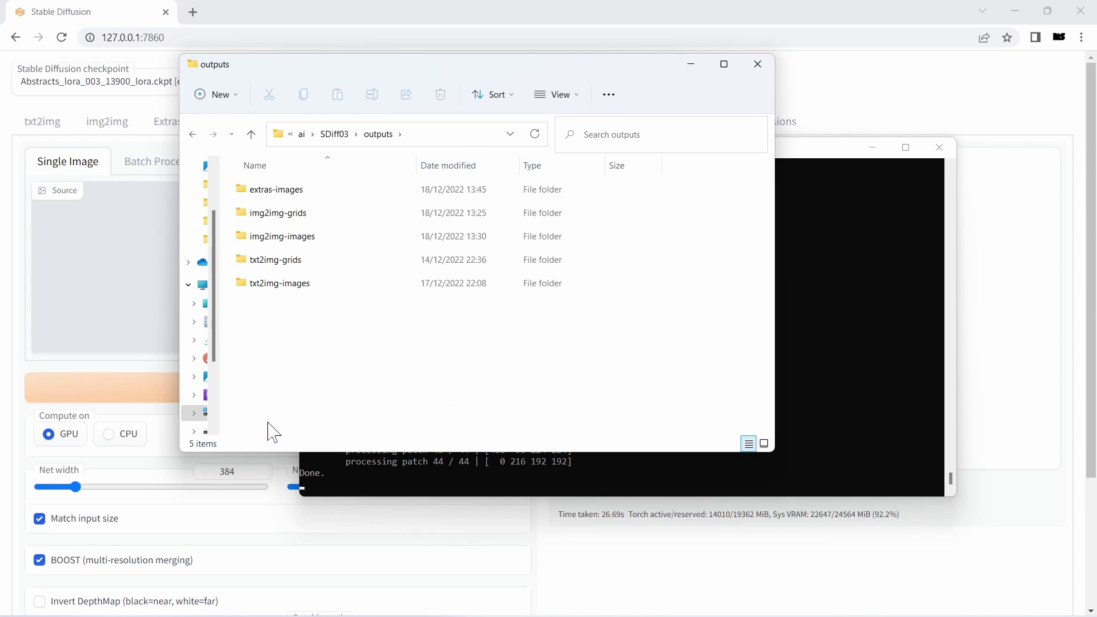
pyautogui.doubleClick(270, 194)
pyautogui.doubleClick(566, 380)
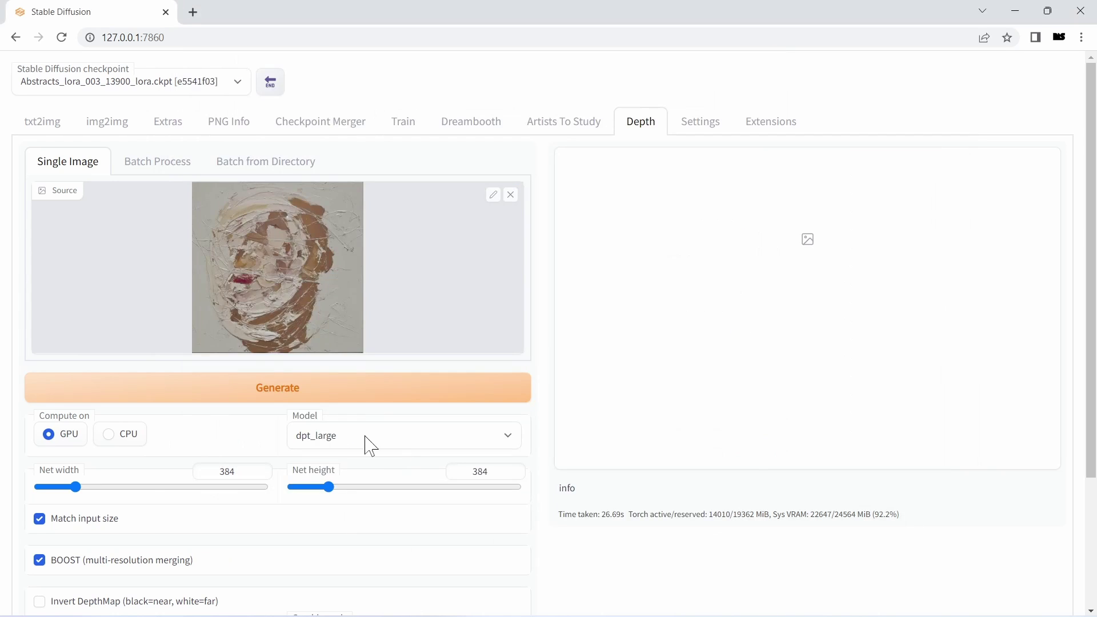
# Step: Generate another depth map with the midas_v21 model and follow its progress in the console window
pyautogui.click(368, 438)
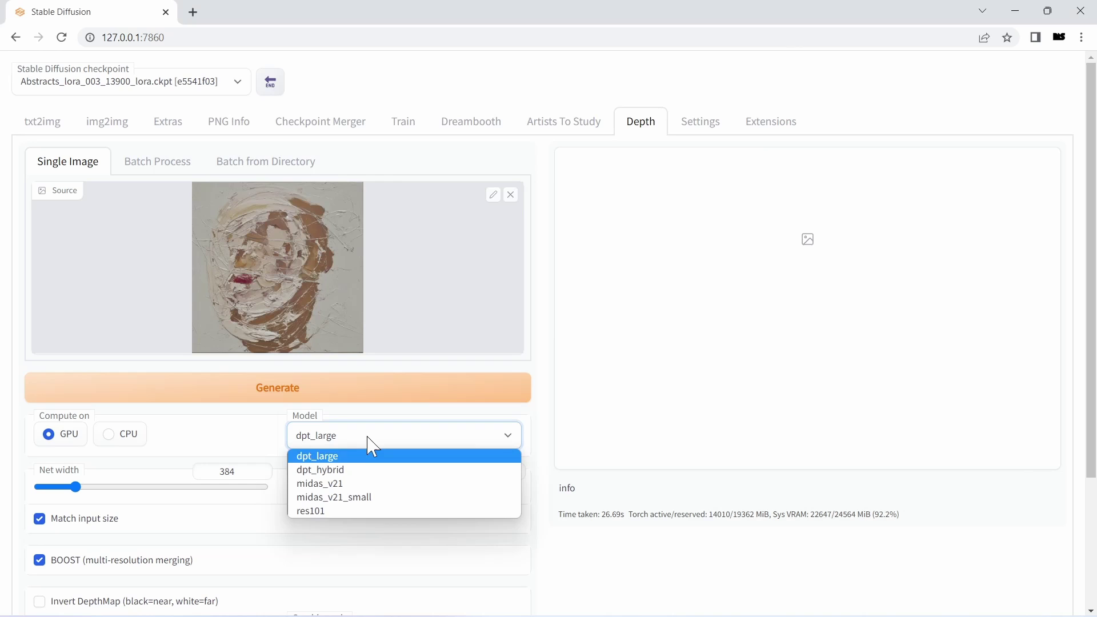
pyautogui.click(360, 484)
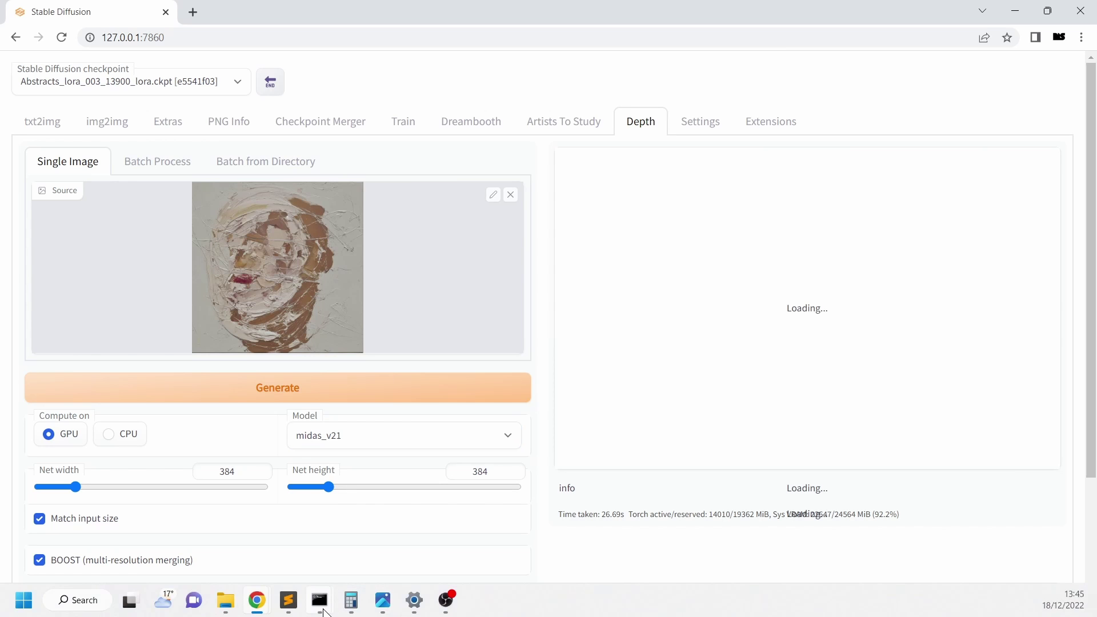
pyautogui.moveTo(322, 606)
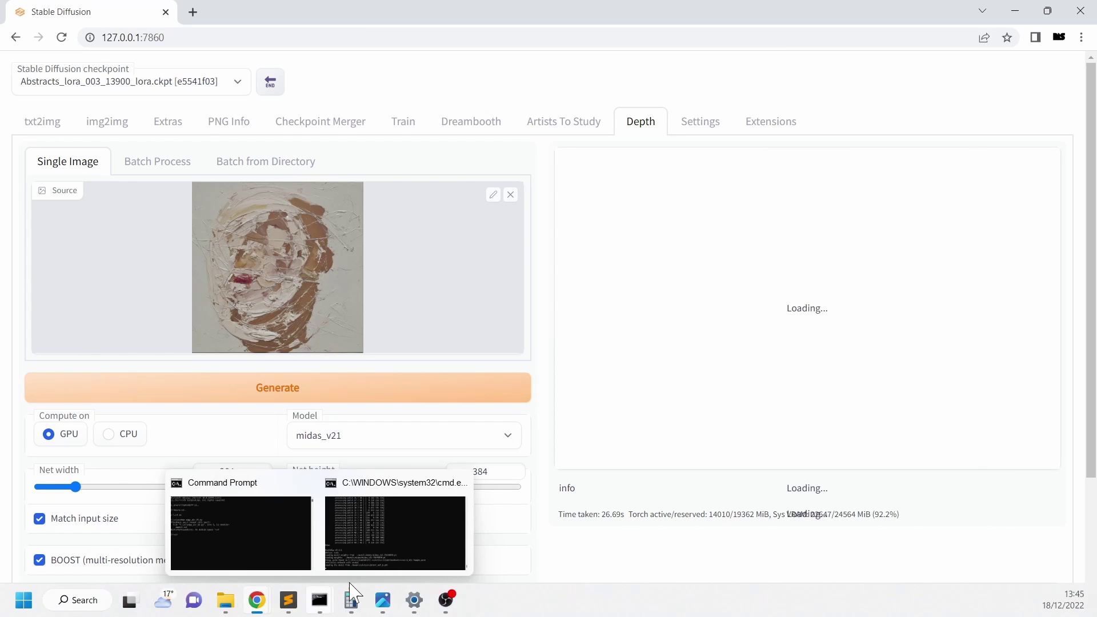
pyautogui.click(400, 549)
pyautogui.moveTo(516, 153); pyautogui.dragTo(634, 93)
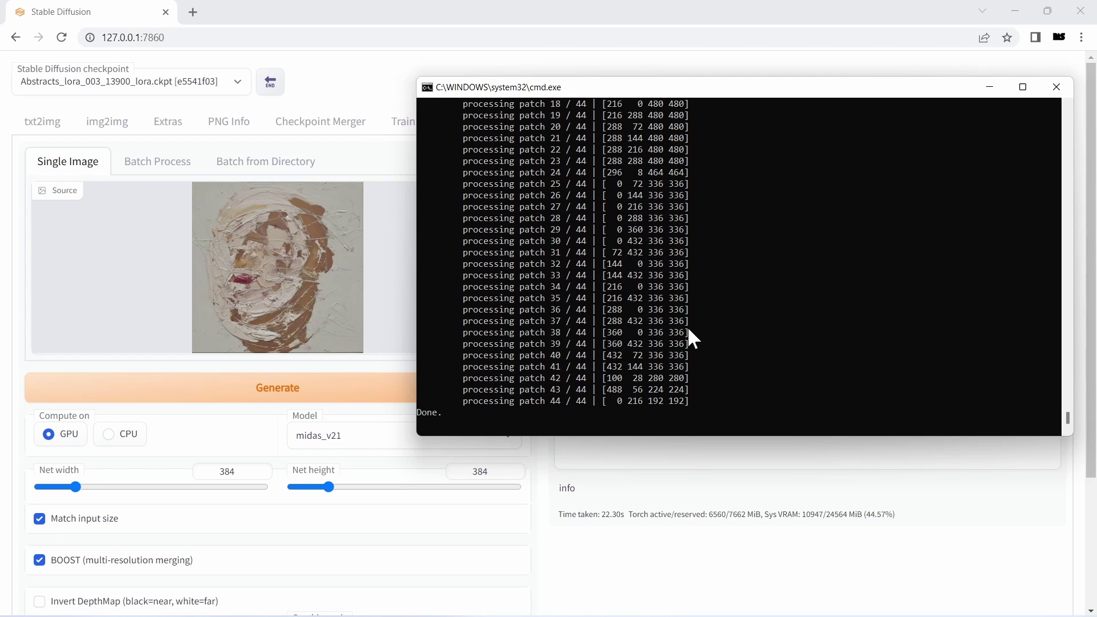
# Step: Generate a further depth map of the portrait with the res101 model
pyautogui.click(498, 443)
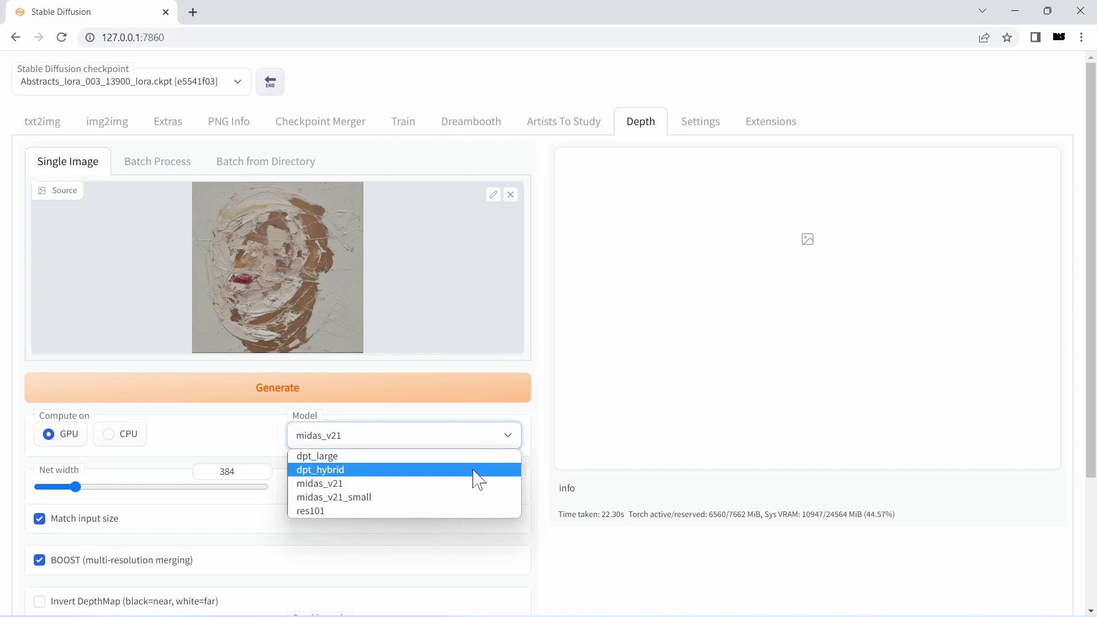
pyautogui.click(457, 511)
pyautogui.click(301, 396)
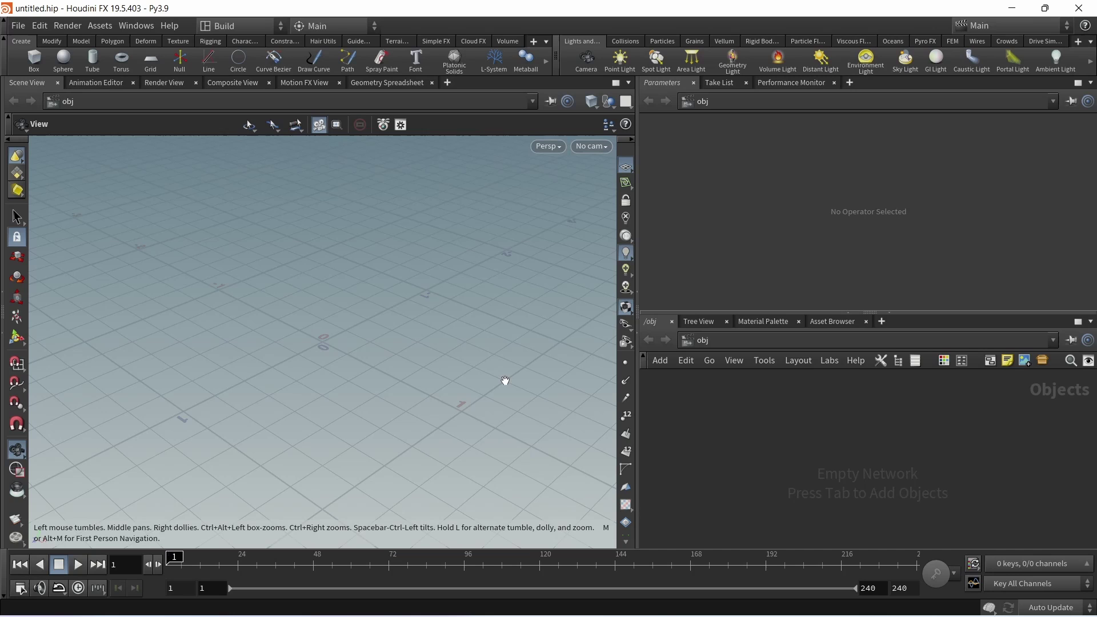
# Step: In Houdini, add a Grid geometry node to the empty object network
pyautogui.press('Tab')
pyautogui.write('grid')
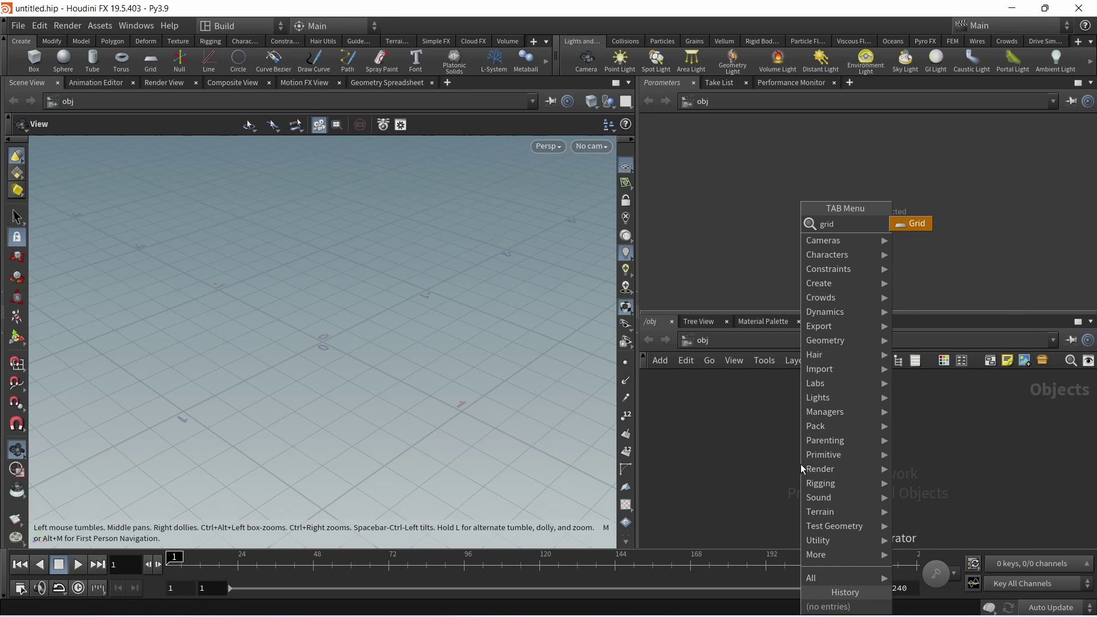
pyautogui.press('Return')
pyautogui.click(801, 464)
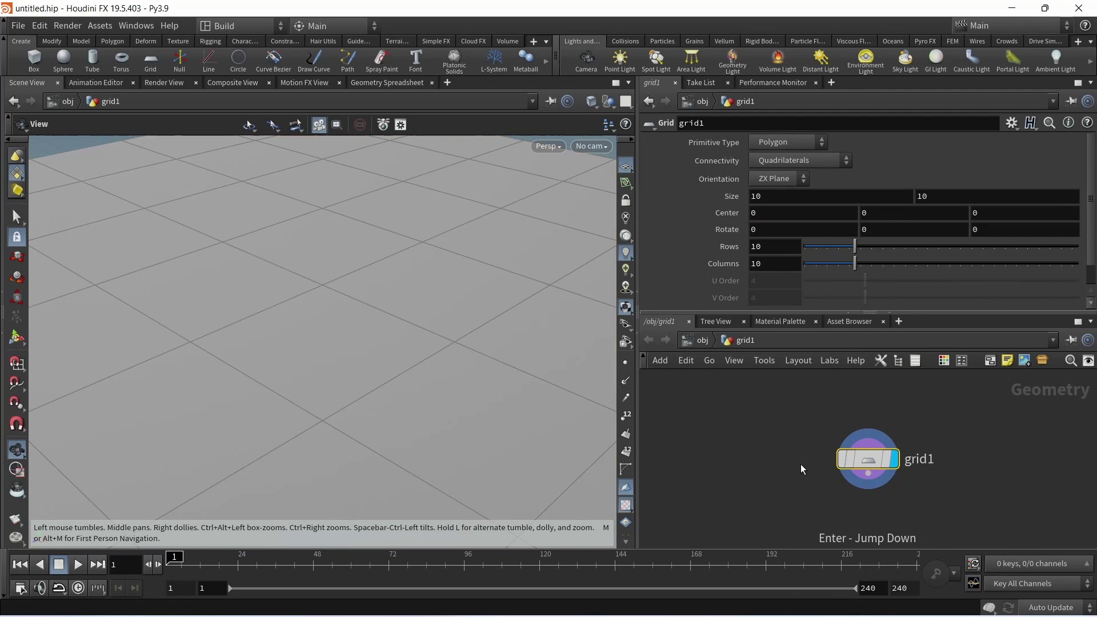
# Step: Set the grid's orientation to XY Plane so that it stands upright
pyautogui.press('h')
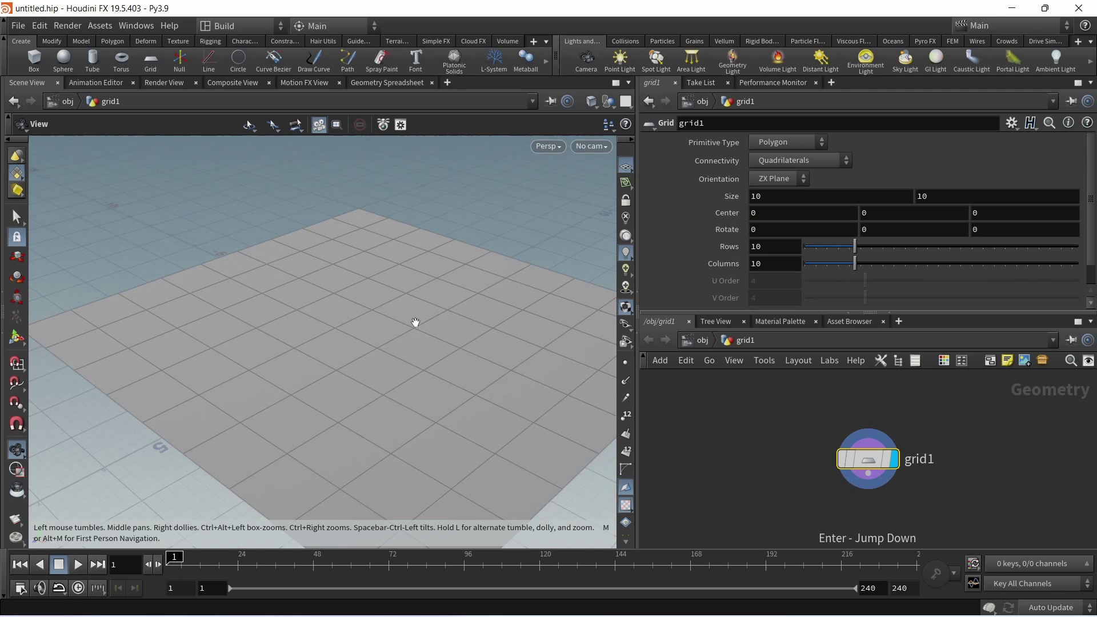
pyautogui.click(770, 181)
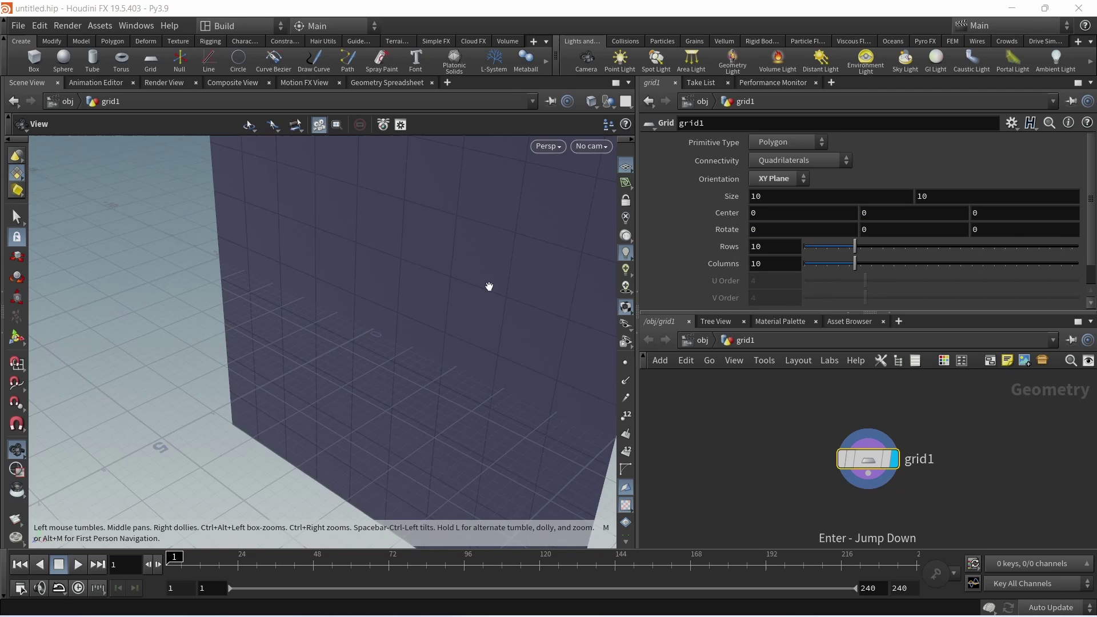
pyautogui.moveTo(489, 287); pyautogui.dragTo(324, 321)
pyautogui.moveTo(540, 331); pyautogui.dragTo(382, 311, button='middle')
pyautogui.moveTo(382, 311); pyautogui.dragTo(468, 318)
pyautogui.moveTo(468, 319); pyautogui.dragTo(435, 367, button='middle')
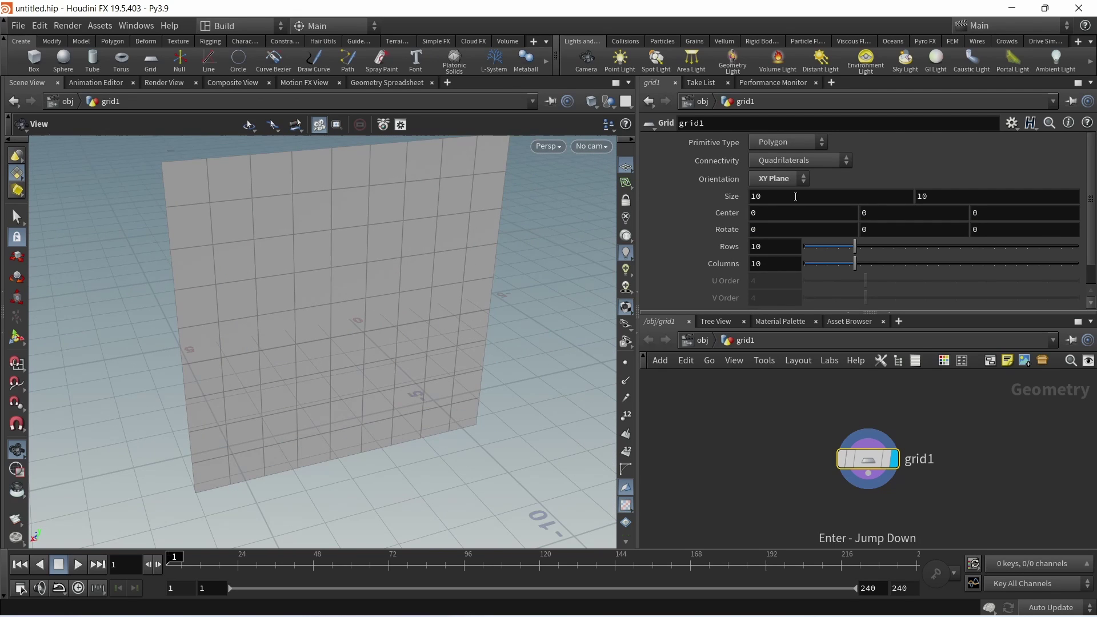
# Step: Set the grid's size to 1 by 1
pyautogui.moveTo(795, 196); pyautogui.dragTo(668, 194)
pyautogui.write('1')
pyautogui.press('Tab')
pyautogui.write('1')
pyautogui.press('Return')
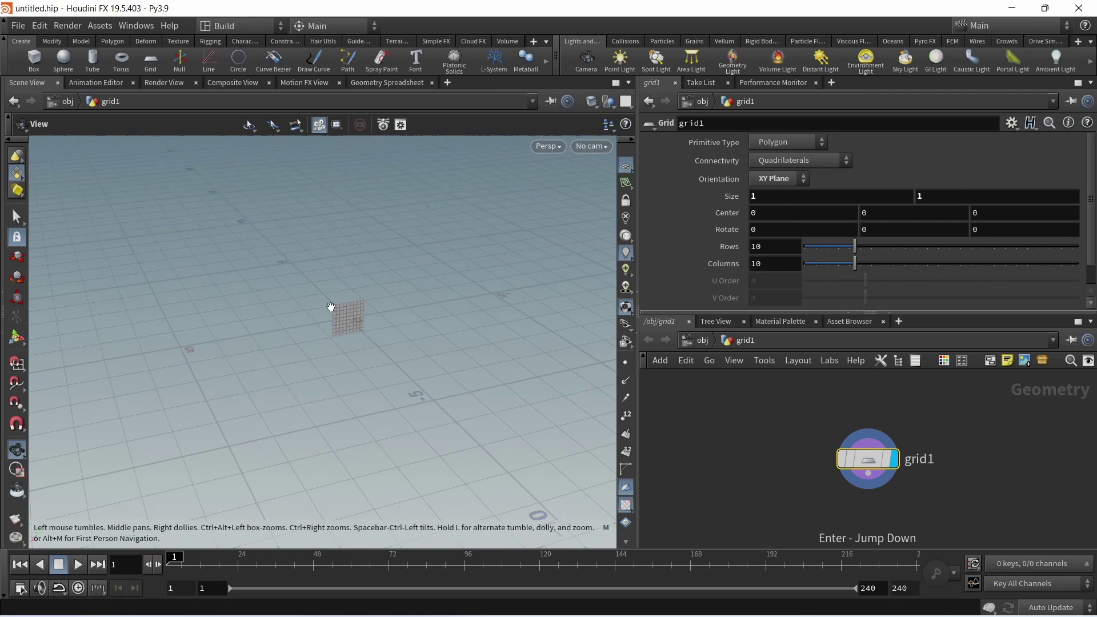
# Step: Set the grid's resolution to 768 rows and 768 columns
pyautogui.press('h')
pyautogui.moveTo(411, 391); pyautogui.dragTo(135, 347)
pyautogui.moveTo(372, 372); pyautogui.dragTo(223, 335, button='middle')
pyautogui.moveTo(768, 250); pyautogui.dragTo(715, 253)
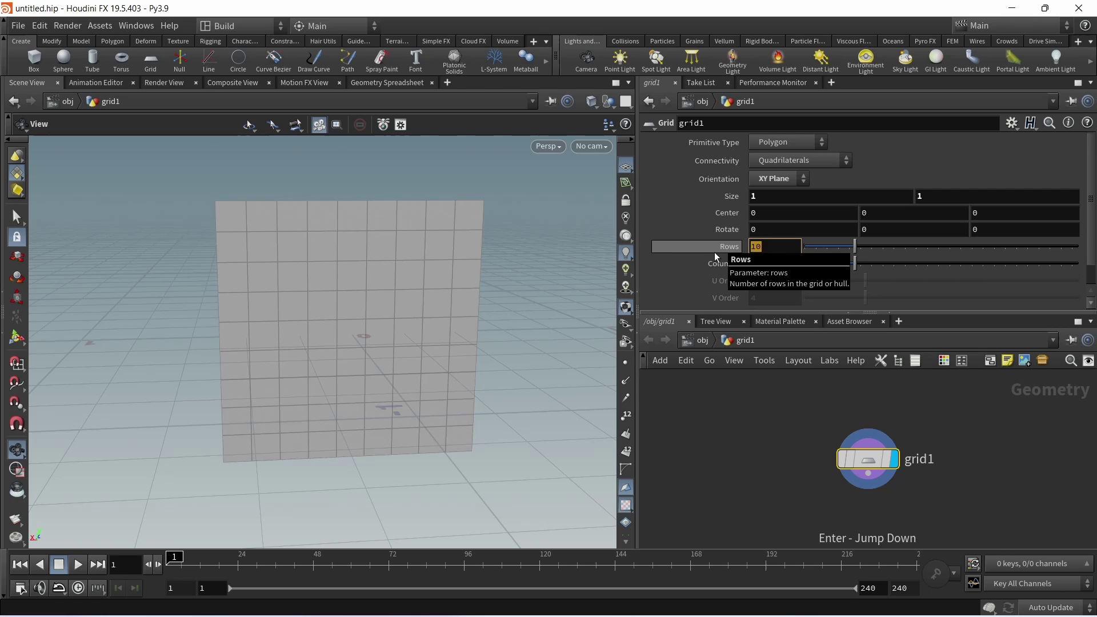
pyautogui.write('768')
pyautogui.press('Return')
pyautogui.write('768')
pyautogui.click(780, 454)
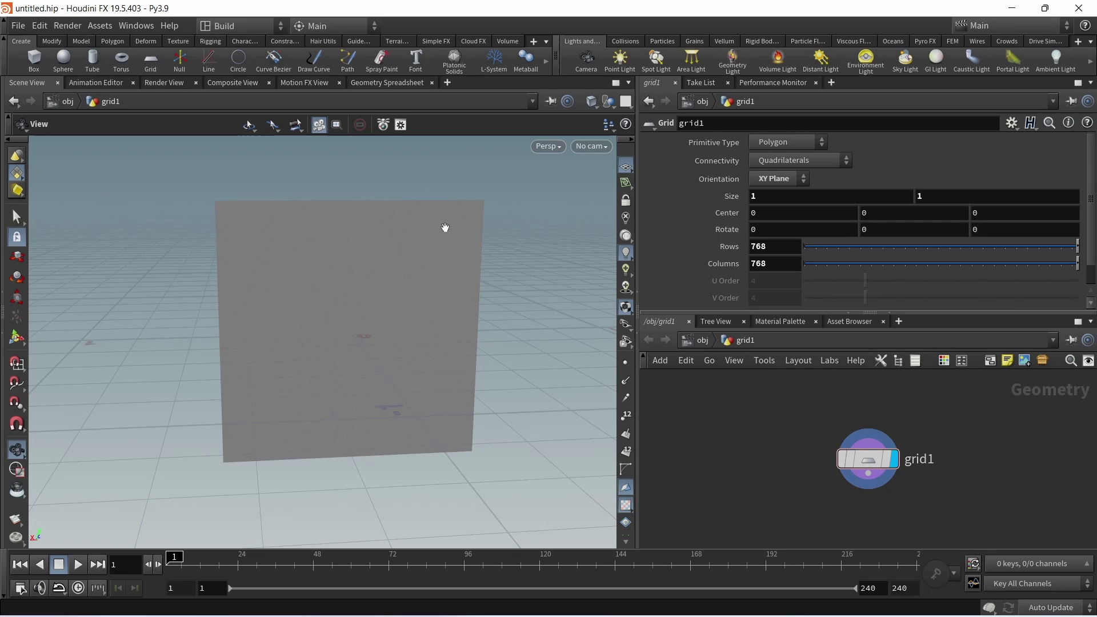
# Step: Add a UV Project node after the grid
pyautogui.moveTo(964, 521); pyautogui.dragTo(952, 499, button='middle')
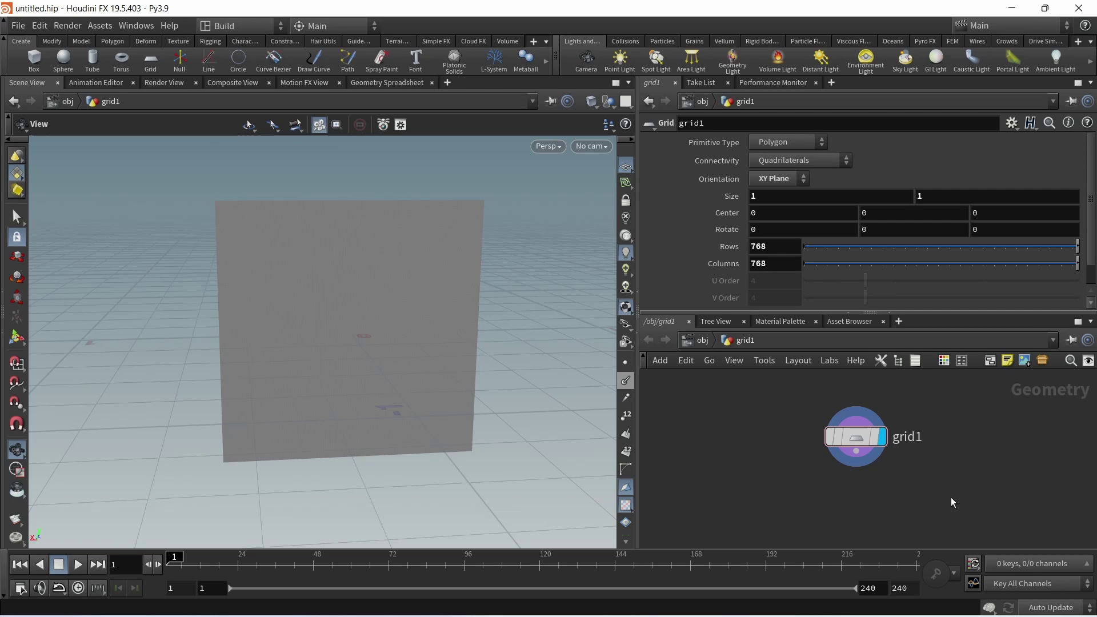
pyautogui.moveTo(952, 498); pyautogui.dragTo(825, 427)
pyautogui.press('Tab')
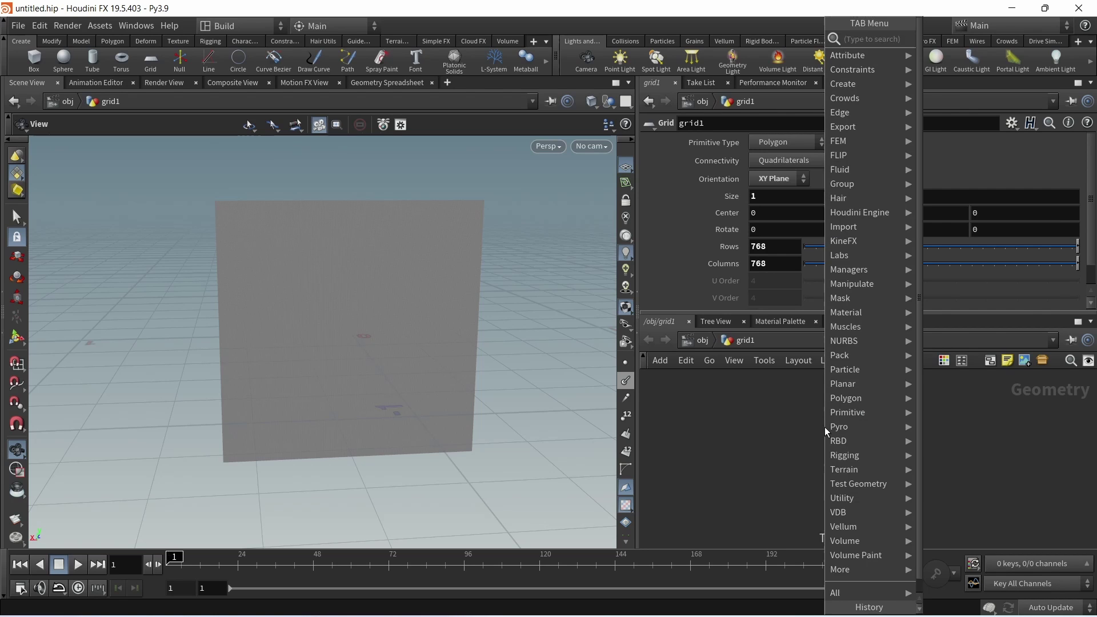
pyautogui.write('uvproj')
pyautogui.press('Return')
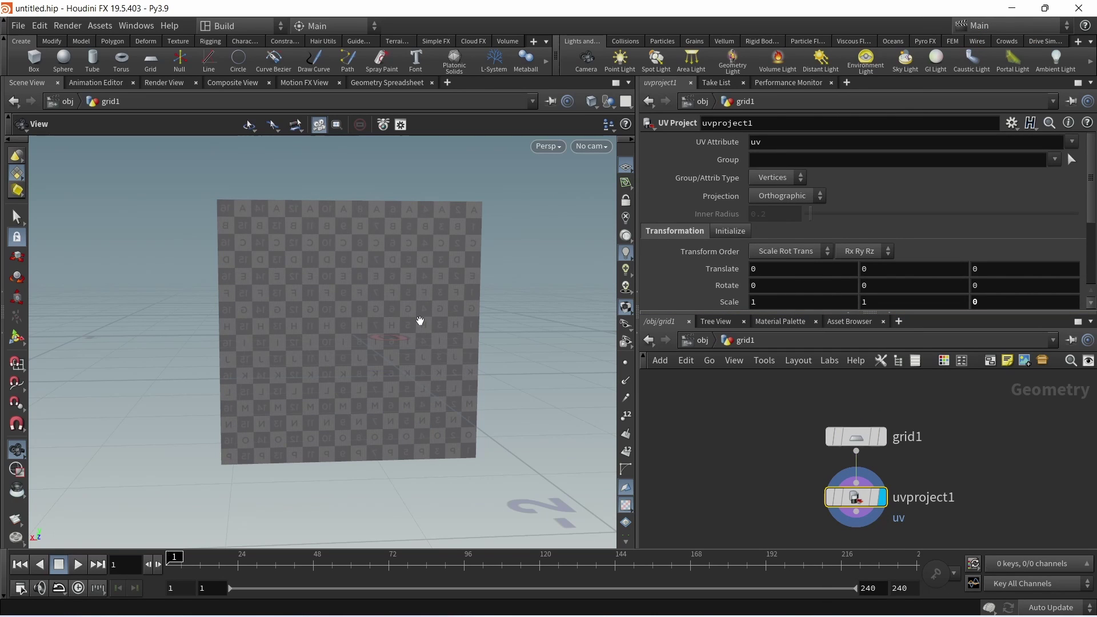
# Step: Mirror the UV projection horizontally by setting its X scale to -1
pyautogui.moveTo(769, 302); pyautogui.dragTo(685, 305)
pyautogui.write('-1')
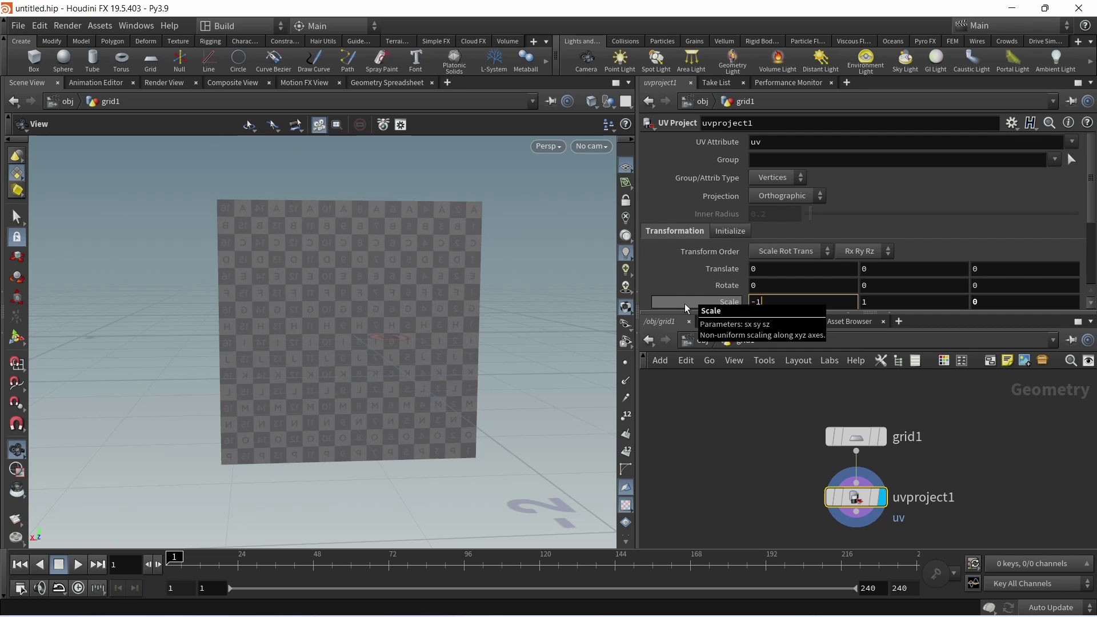
pyautogui.press('Return')
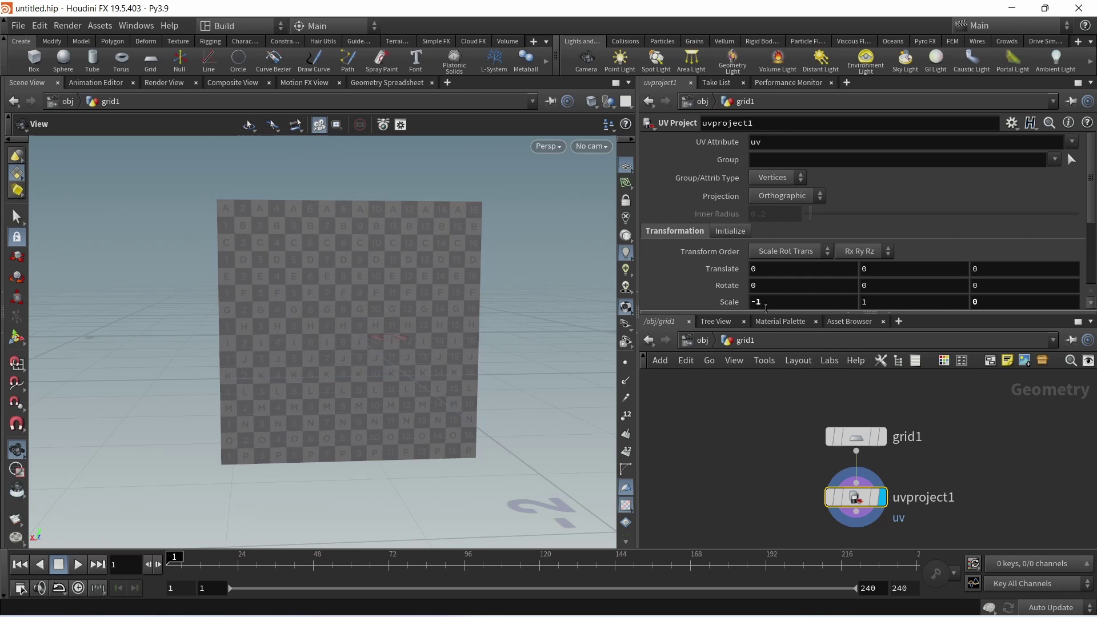
# Step: Add an Attribute from Map node after the UV Project node
pyautogui.moveTo(777, 544); pyautogui.dragTo(771, 479, button='middle')
pyautogui.moveTo(771, 480); pyautogui.dragTo(807, 450)
pyautogui.press('Tab')
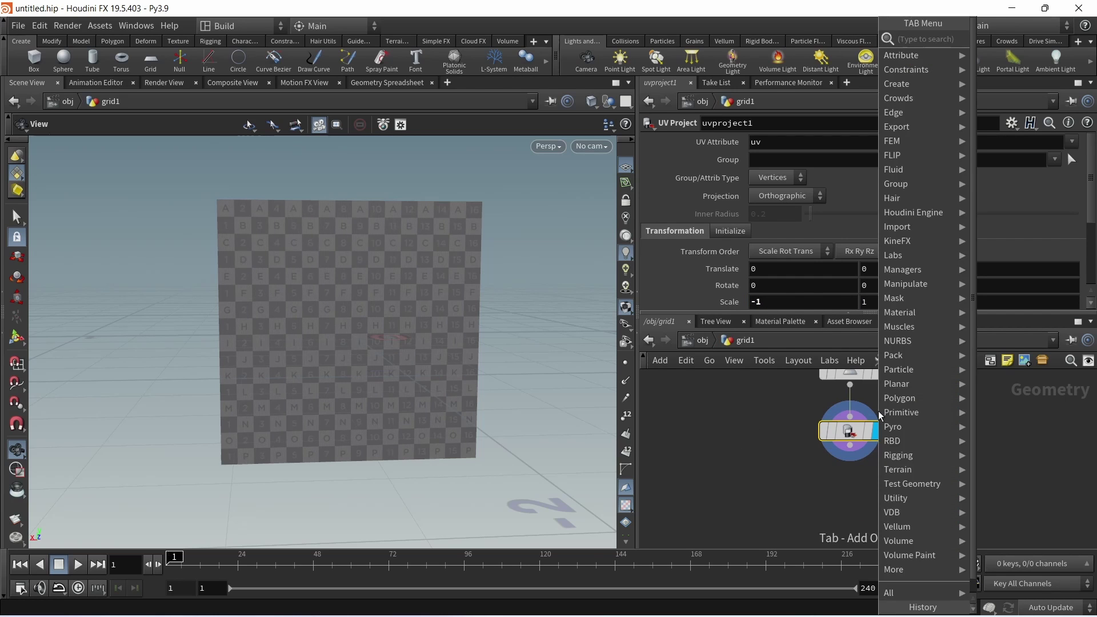
pyautogui.write('attrfrom')
pyautogui.hotkey('shift', 'Return')
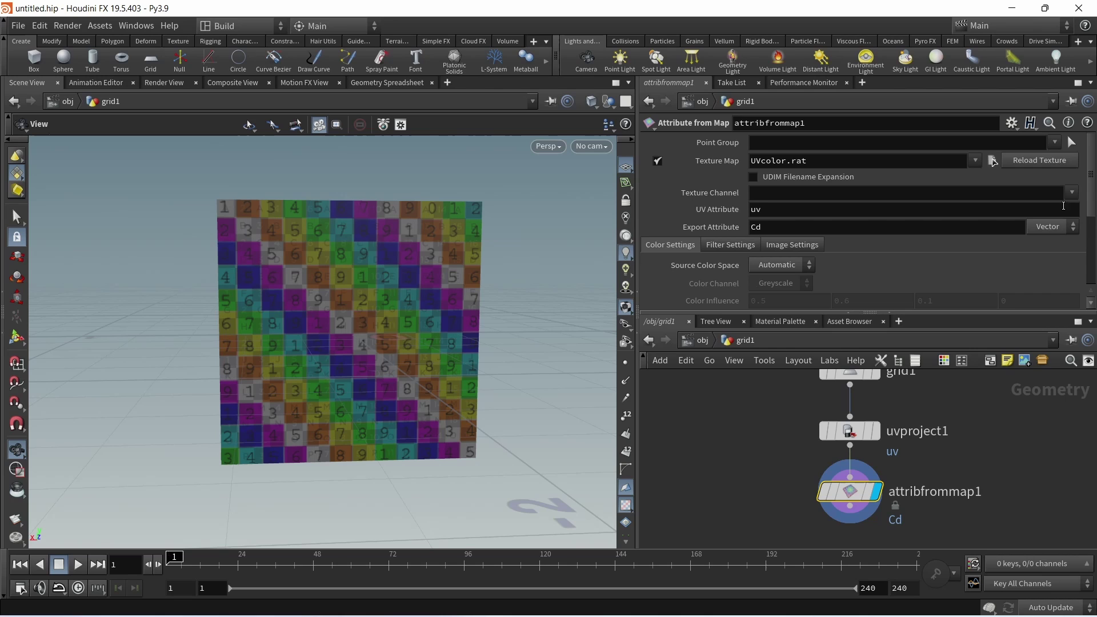
# Step: Load a painted portrait from C:/ai/training_data/abstract_paintings_phase02/JPEG as the texture map of the Attribute from Map node
pyautogui.click(993, 164)
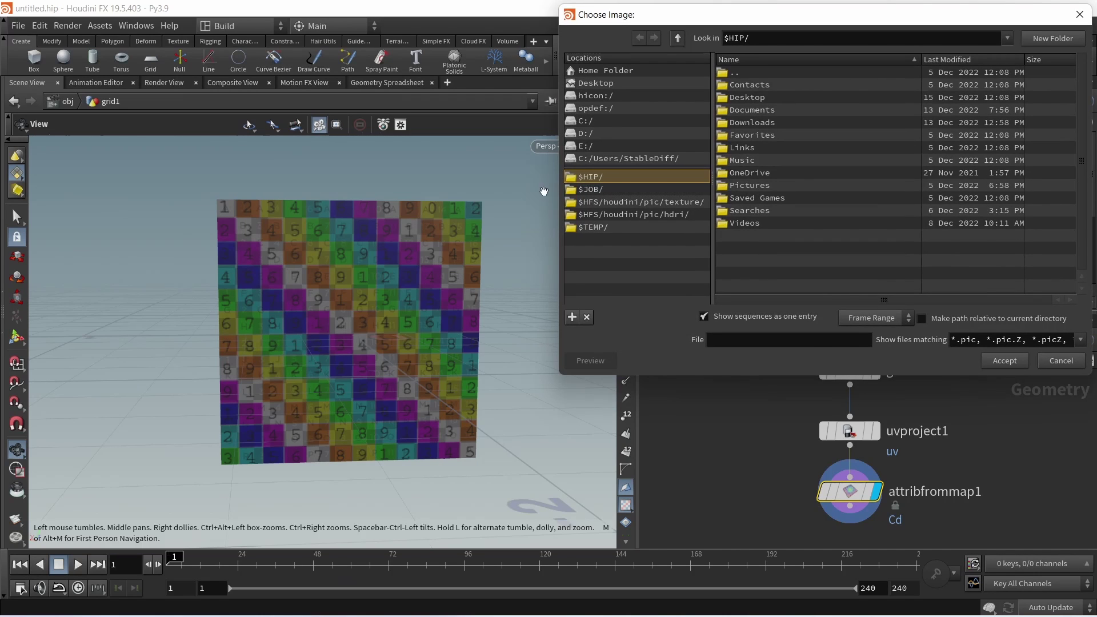
pyautogui.click(582, 160)
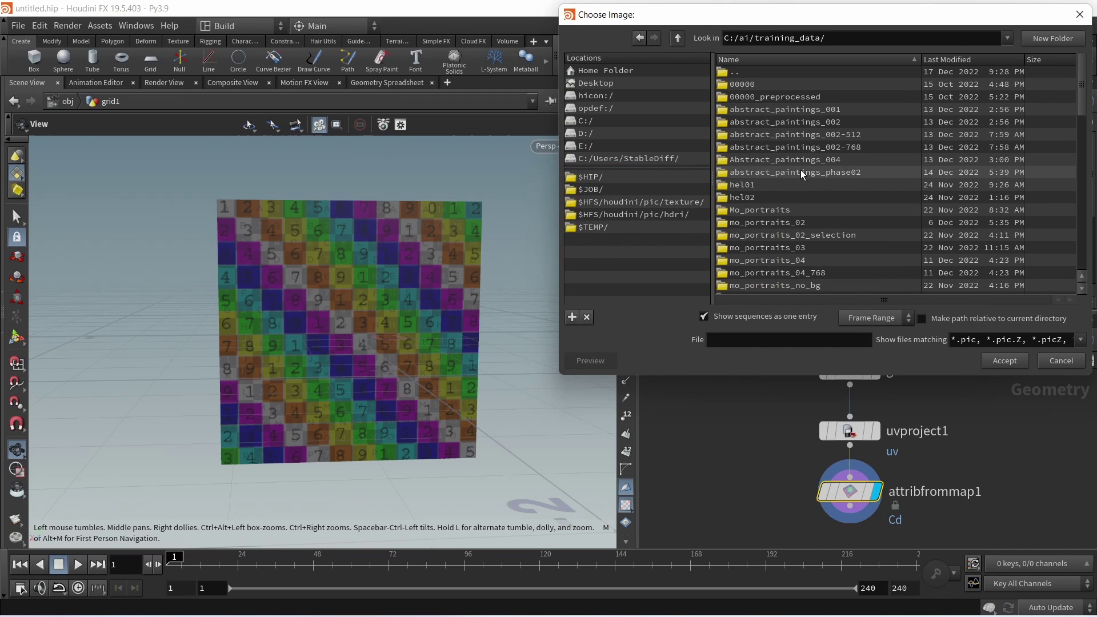
pyautogui.doubleClick(801, 170)
pyautogui.click(742, 86)
pyautogui.doubleClick(742, 87)
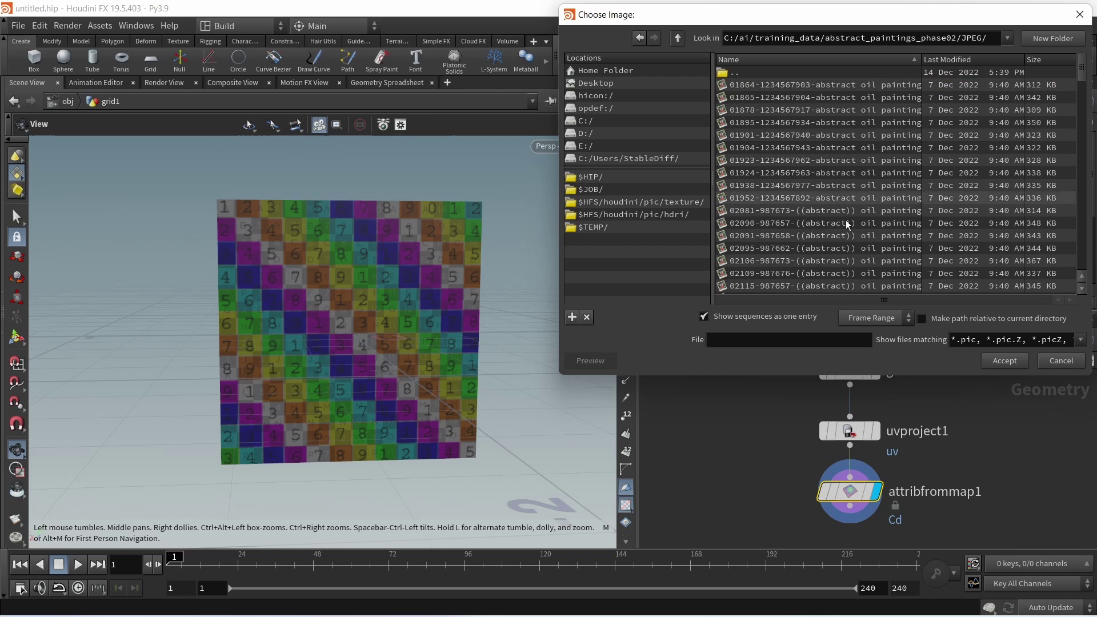
pyautogui.doubleClick(859, 87)
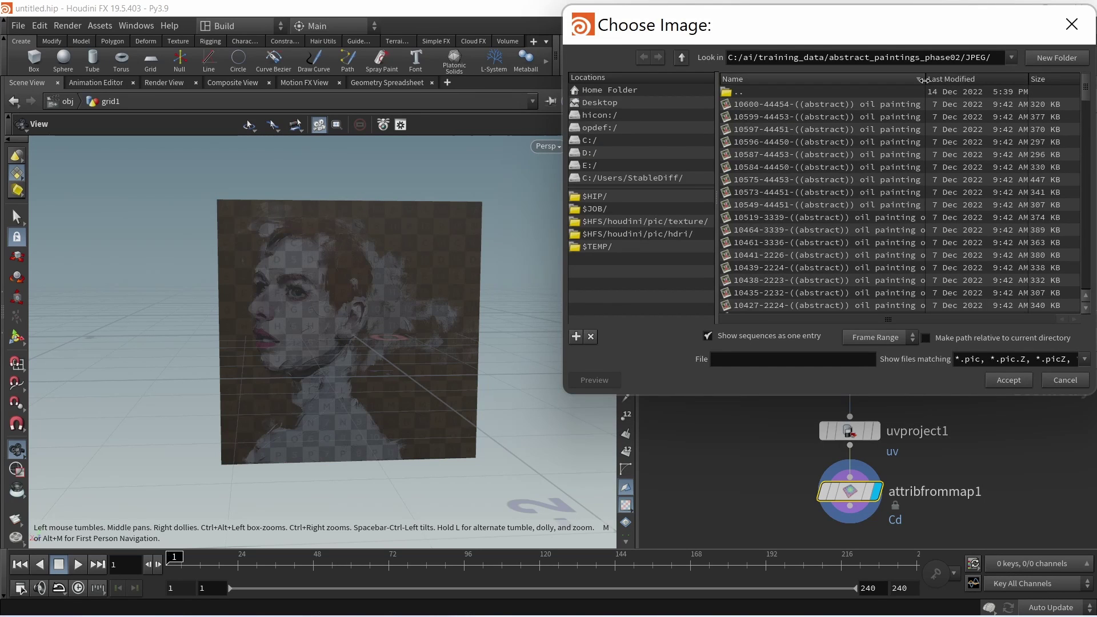
pyautogui.moveTo(927, 81); pyautogui.dragTo(976, 81)
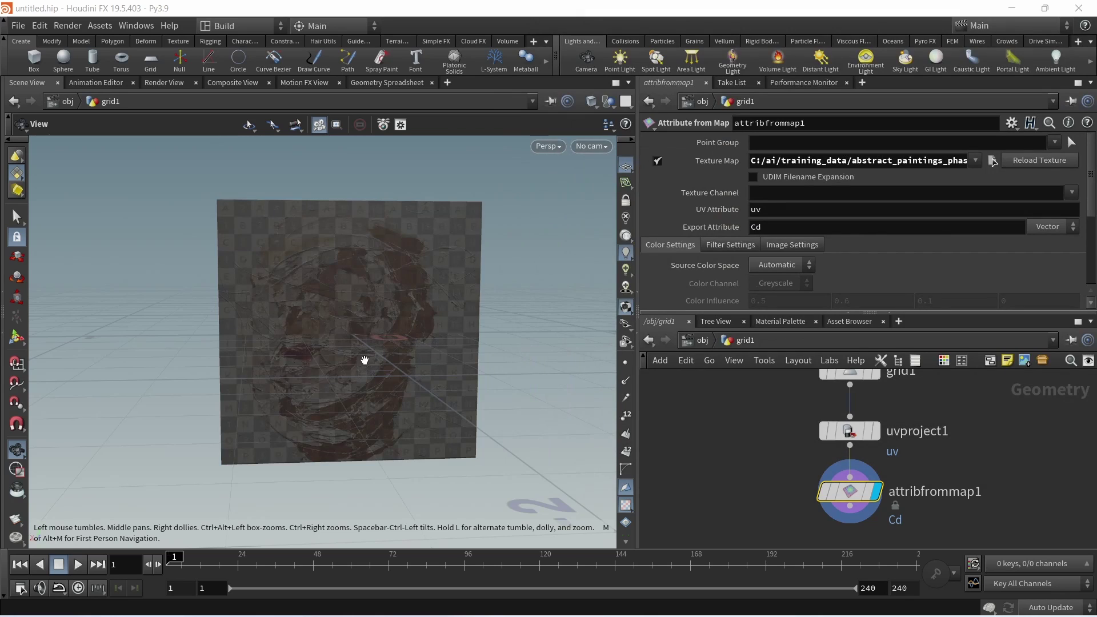
pyautogui.moveTo(365, 360); pyautogui.dragTo(392, 350)
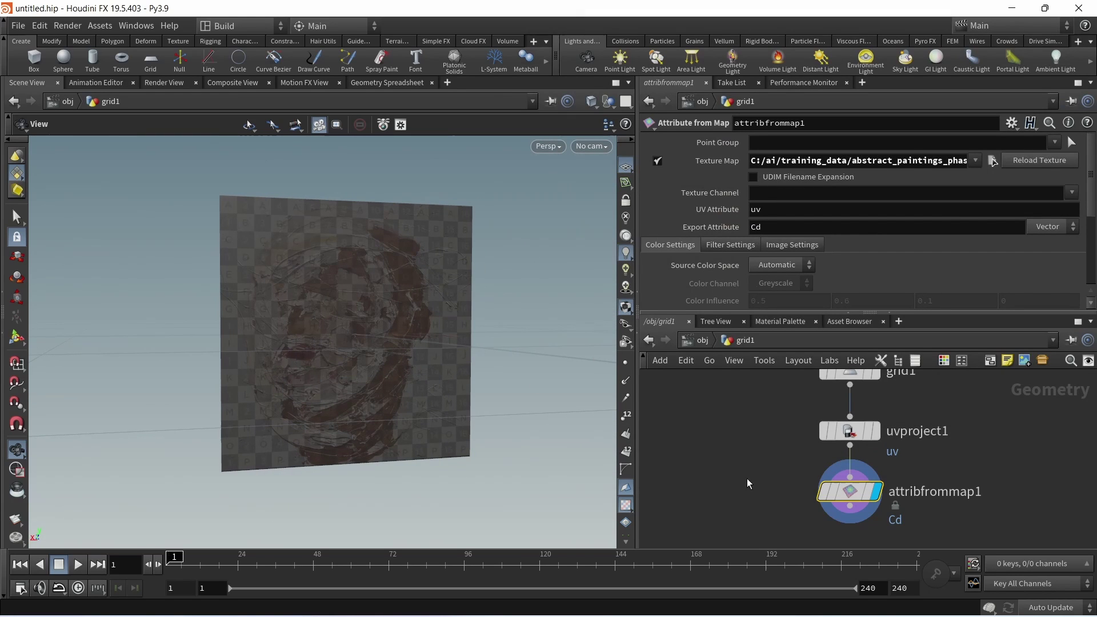
# Step: Add a second Attribute from Map node after the first one
pyautogui.moveTo(747, 478); pyautogui.dragTo(742, 441, button='middle')
pyautogui.press('Tab')
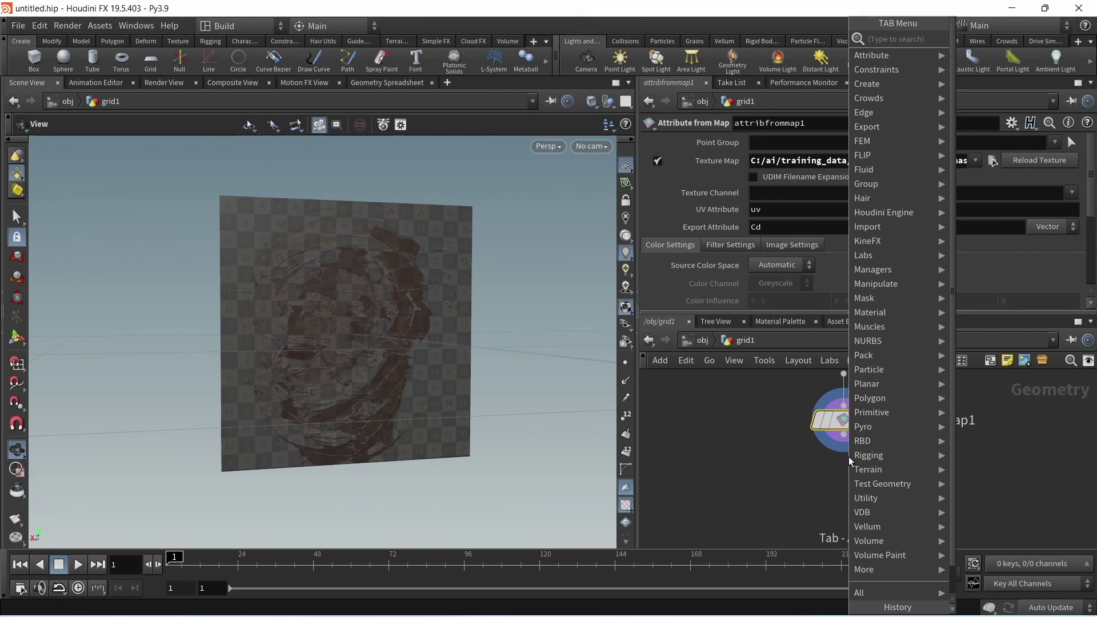
pyautogui.write('attr')
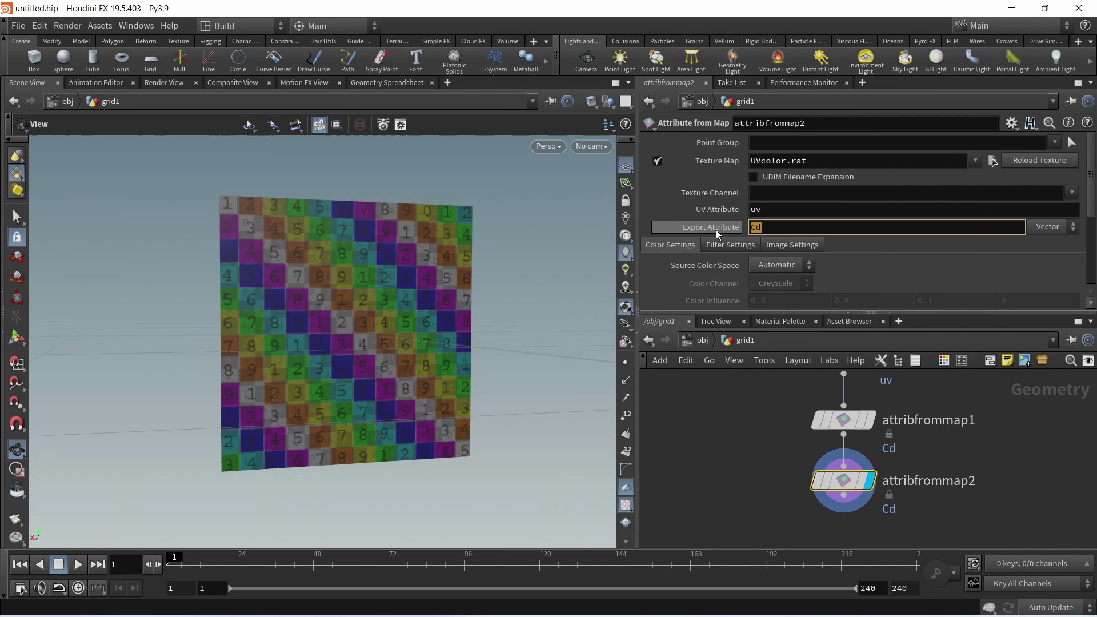
# Step: Set the second map node's export attribute to depth with type Float and check its attributes in the node info
pyautogui.write('depth')
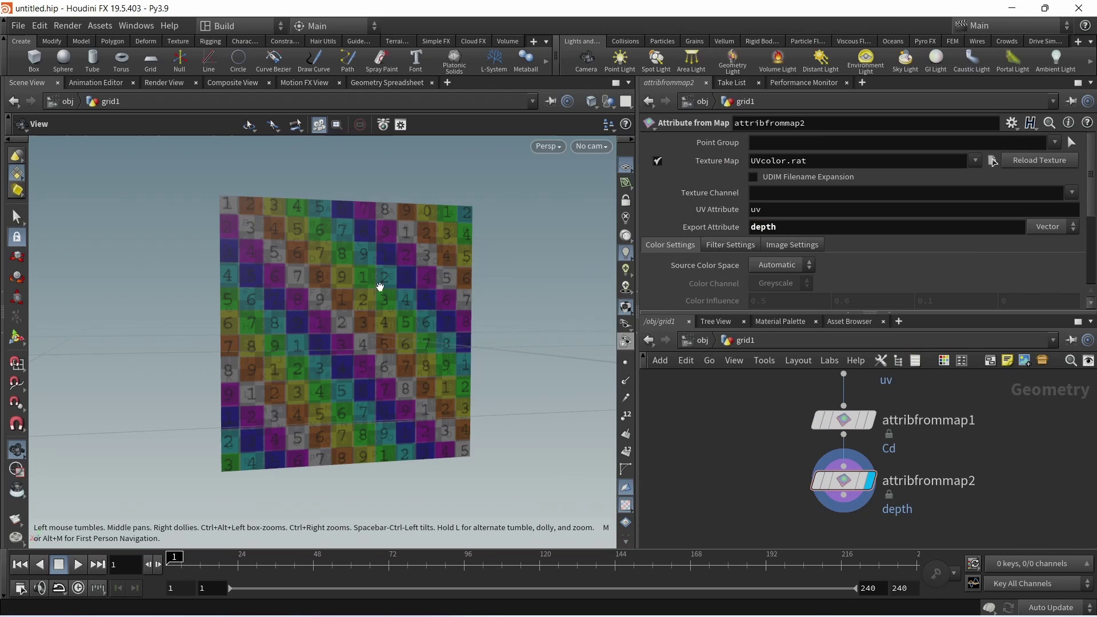
pyautogui.click(1047, 243)
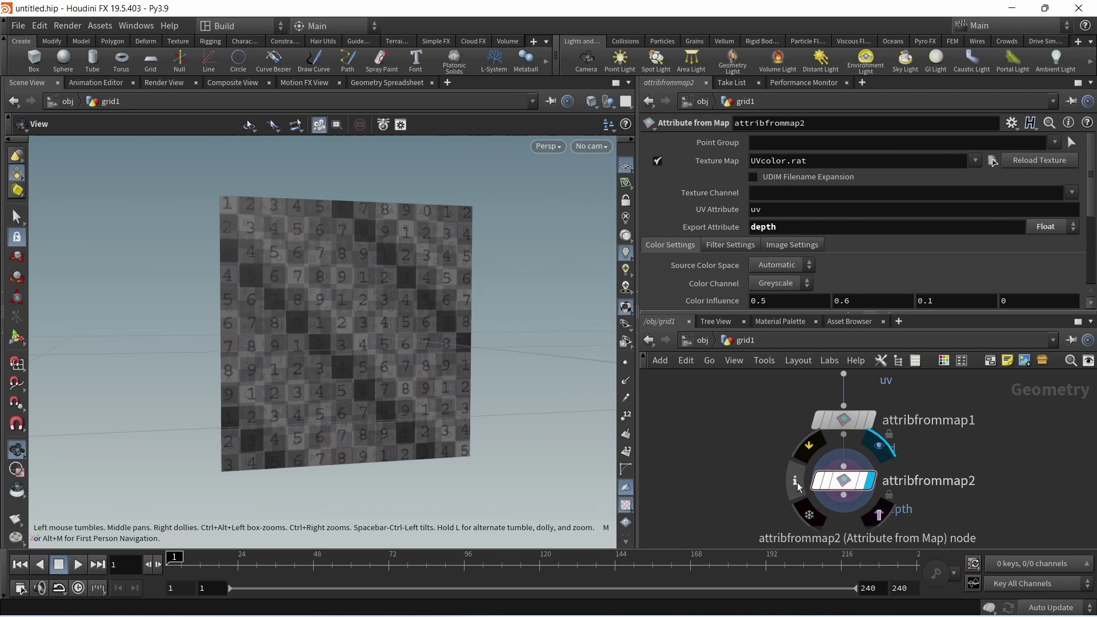
pyautogui.click(796, 482)
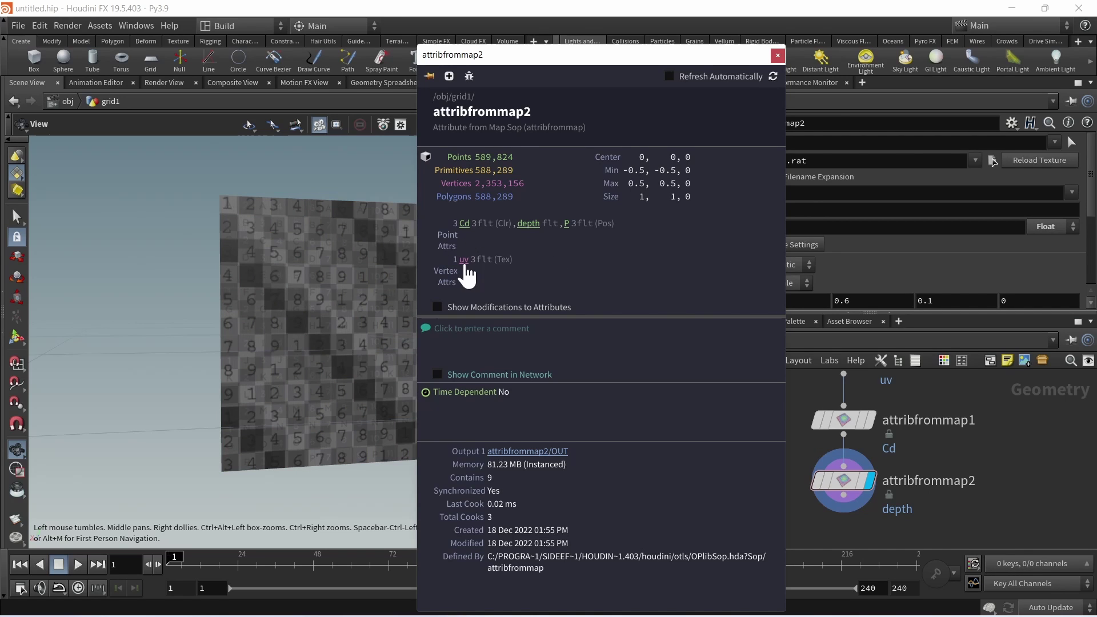
pyautogui.click(777, 55)
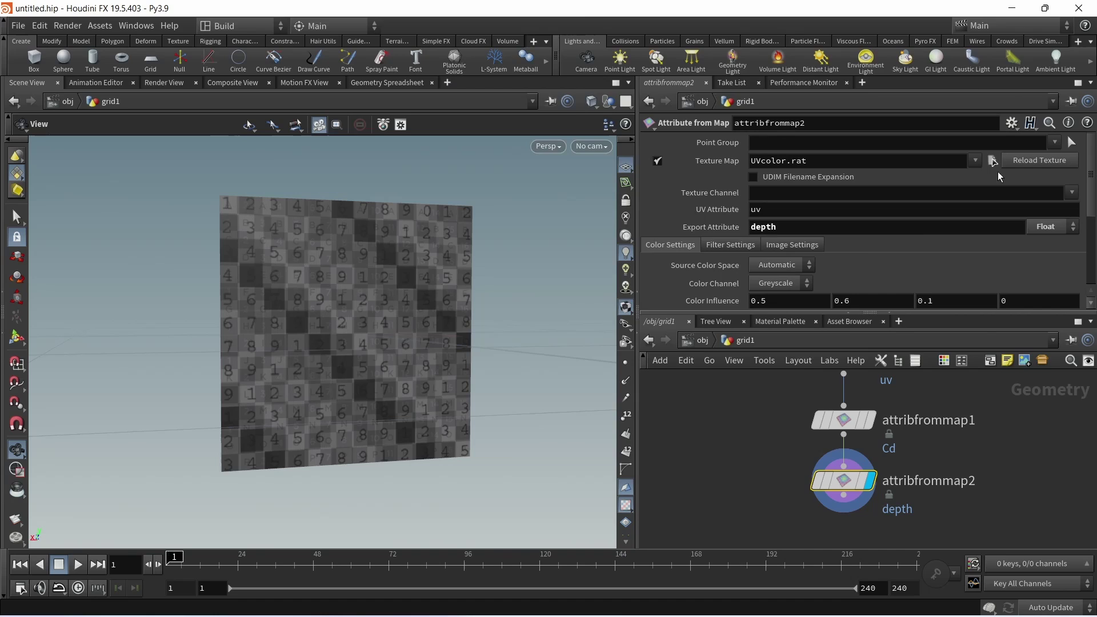
# Step: Load depthmap-0016.png from C:/ai/SDiff03/outputs/extras-images as the second map node's texture, listing the files individually instead of as sequences
pyautogui.click(993, 161)
pyautogui.click(681, 57)
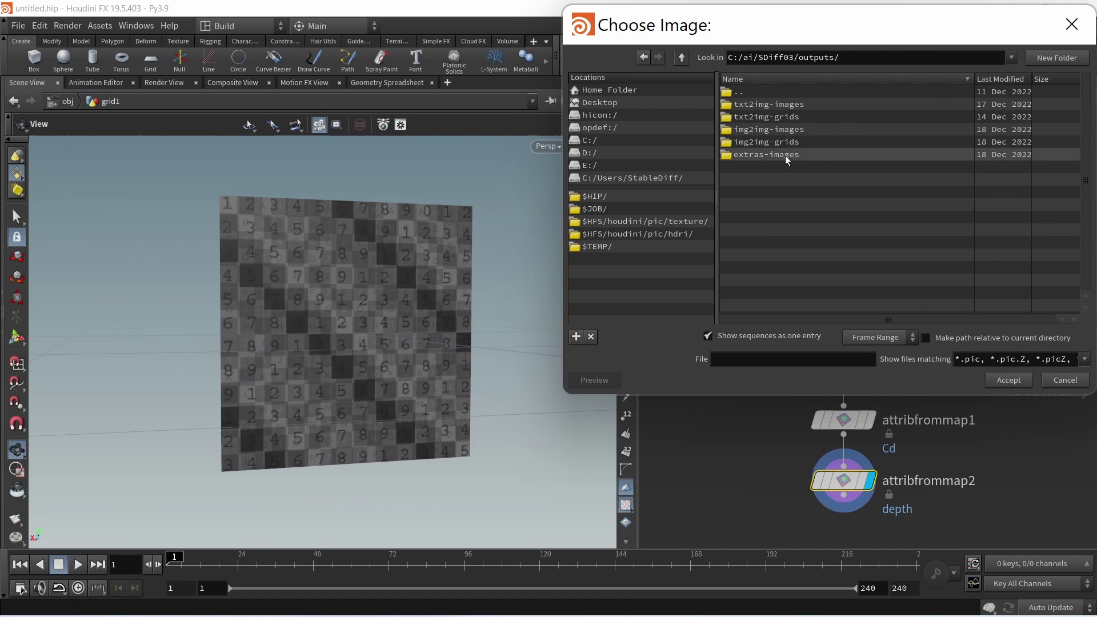
pyautogui.doubleClick(785, 156)
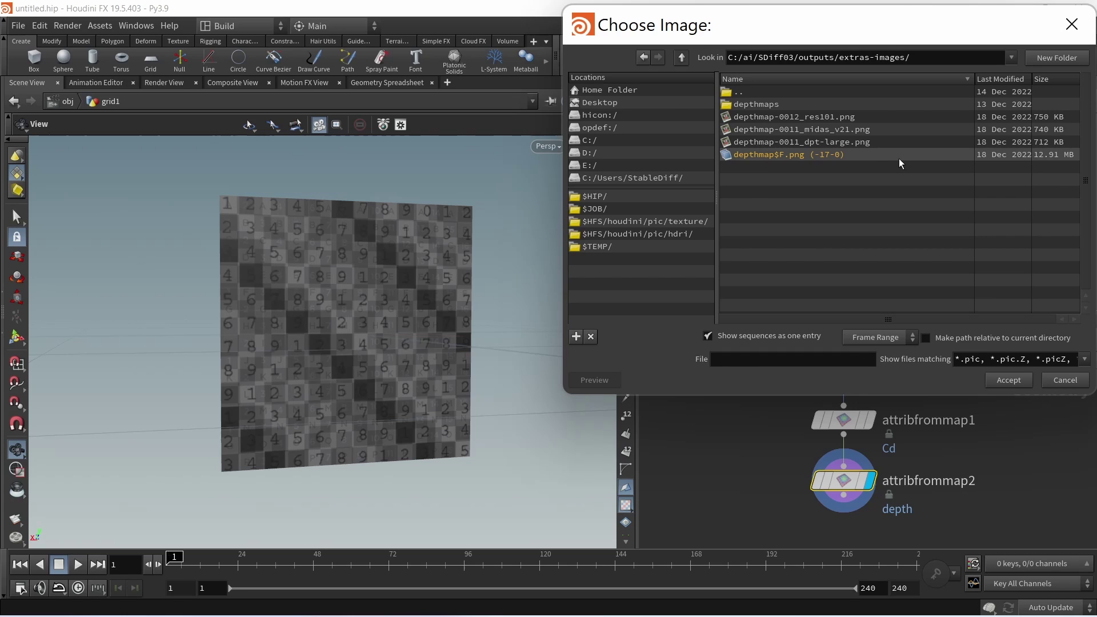
pyautogui.click(713, 336)
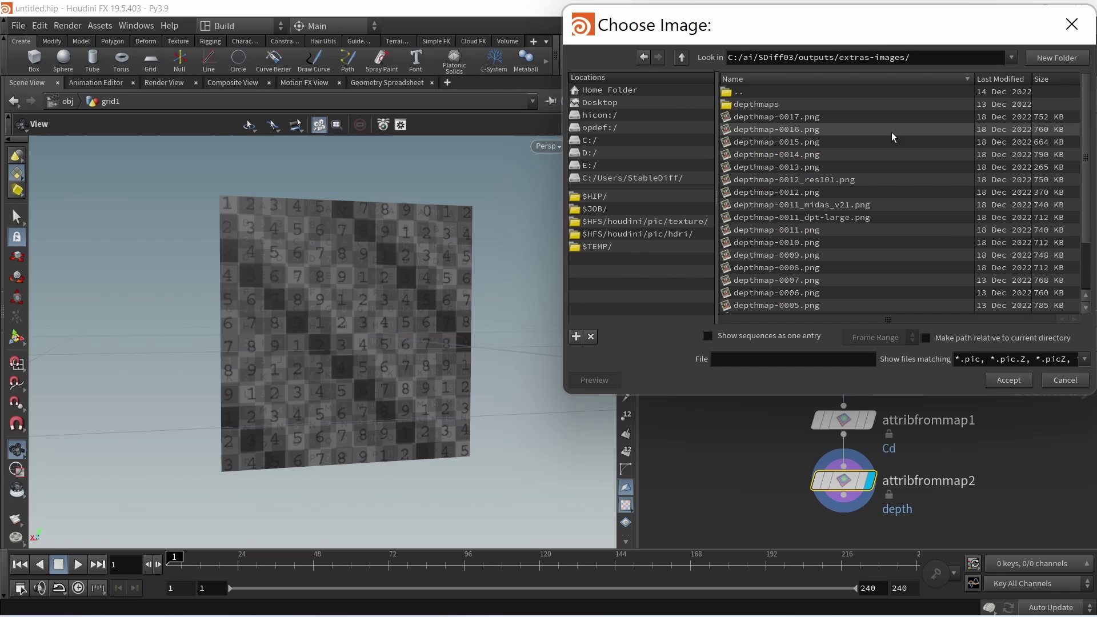
pyautogui.click(1000, 79)
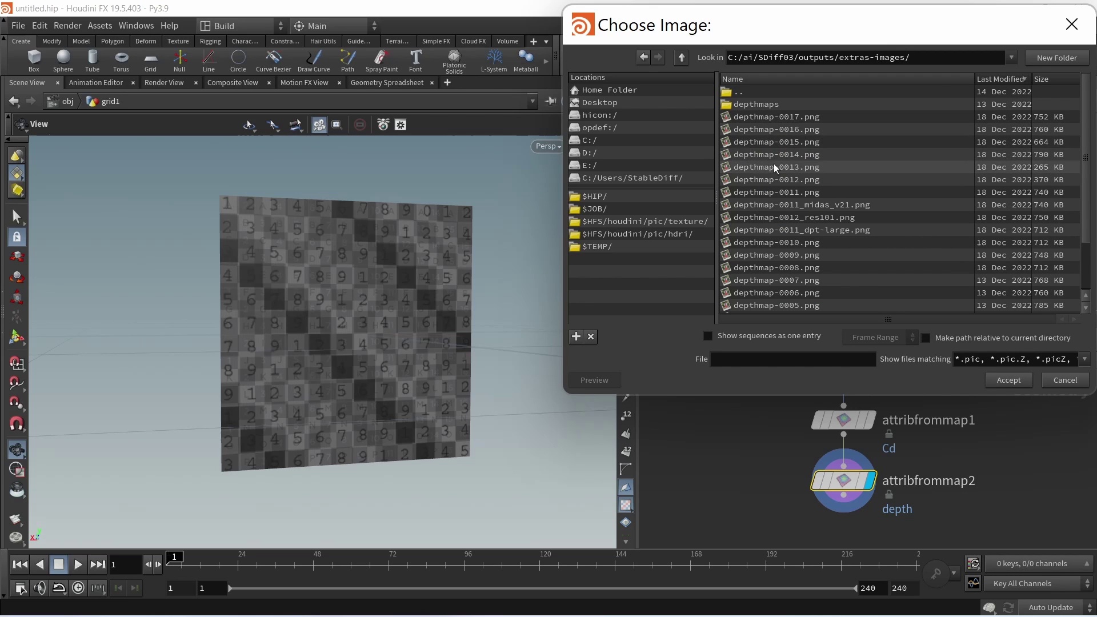
pyautogui.doubleClick(794, 132)
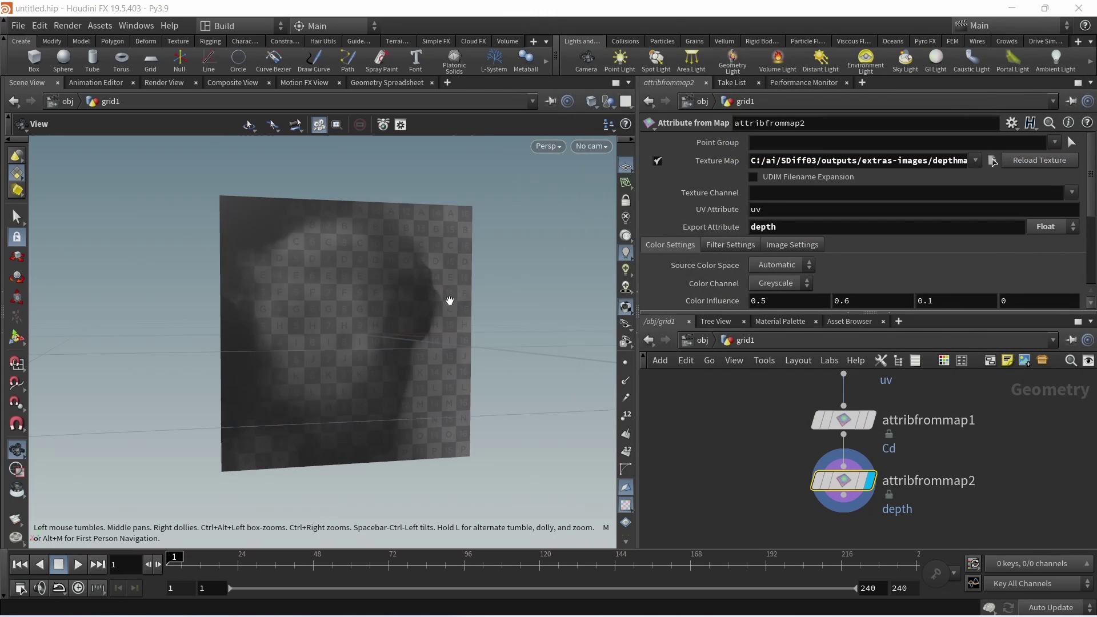
pyautogui.moveTo(443, 336); pyautogui.dragTo(397, 332)
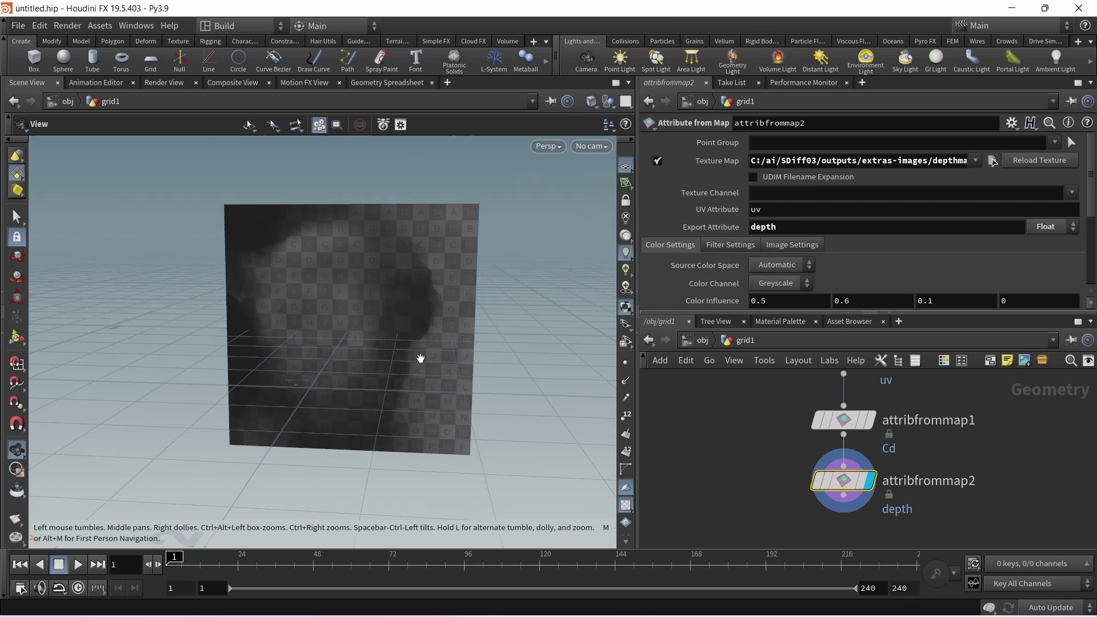
pyautogui.moveTo(420, 359); pyautogui.dragTo(418, 293)
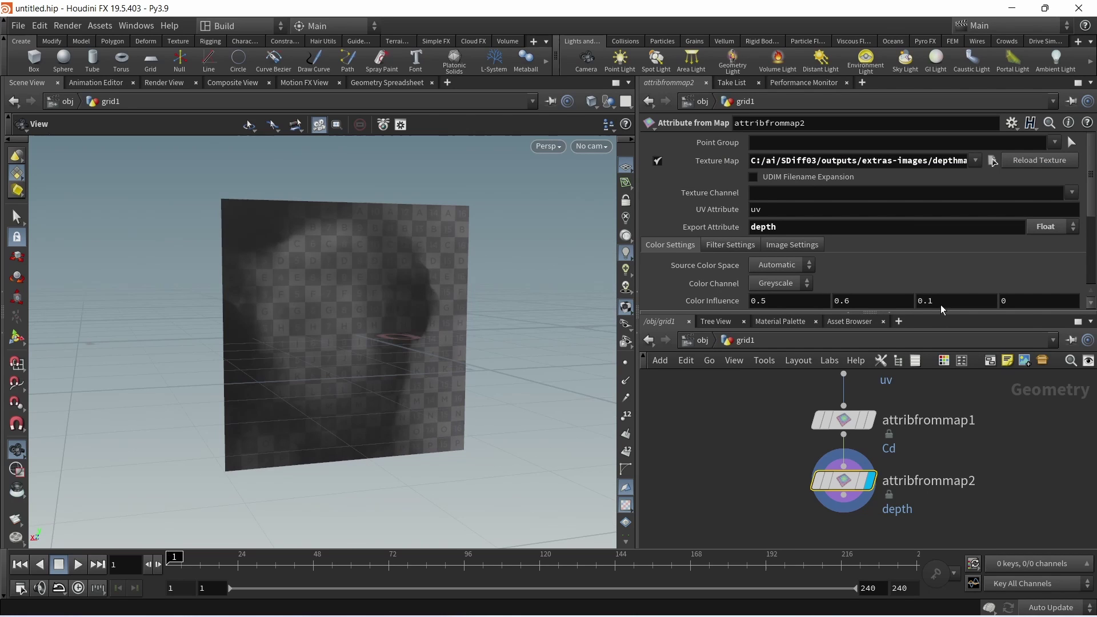
# Step: Add a Point VOP node after the depth map node
pyautogui.moveTo(770, 514); pyautogui.dragTo(766, 462, button='middle')
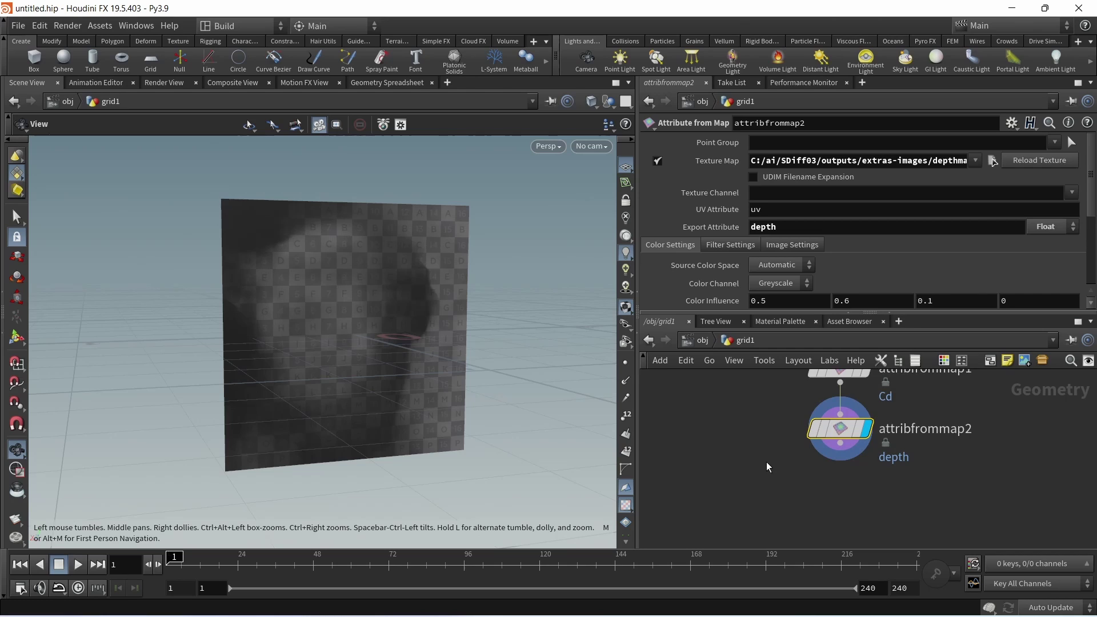
pyautogui.press('Tab')
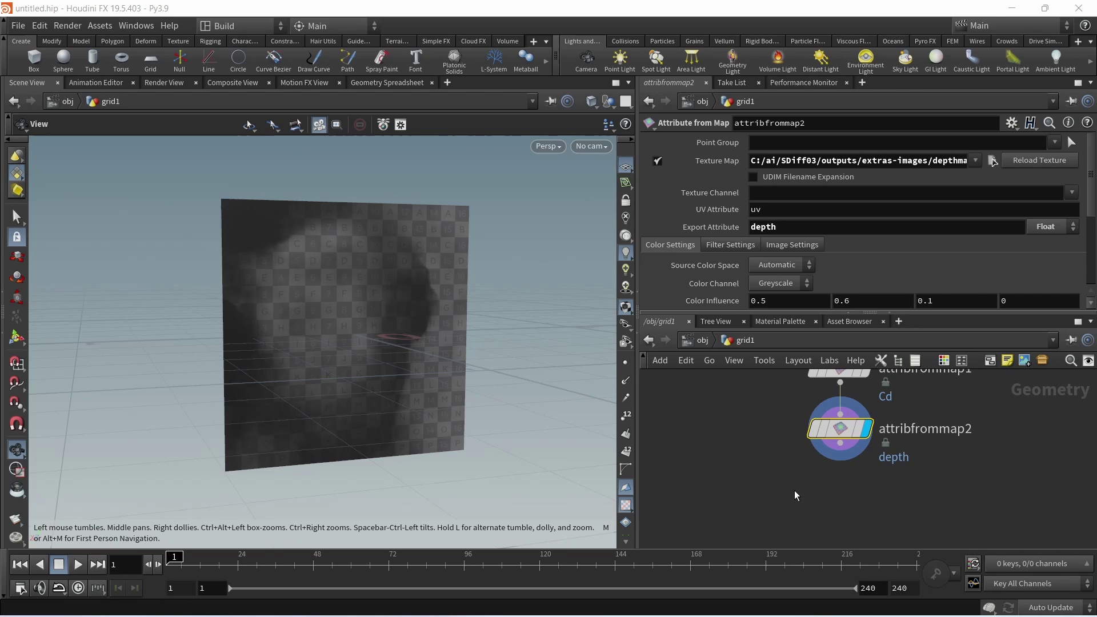
pyautogui.click(758, 508)
pyautogui.moveTo(868, 450); pyautogui.dragTo(899, 427)
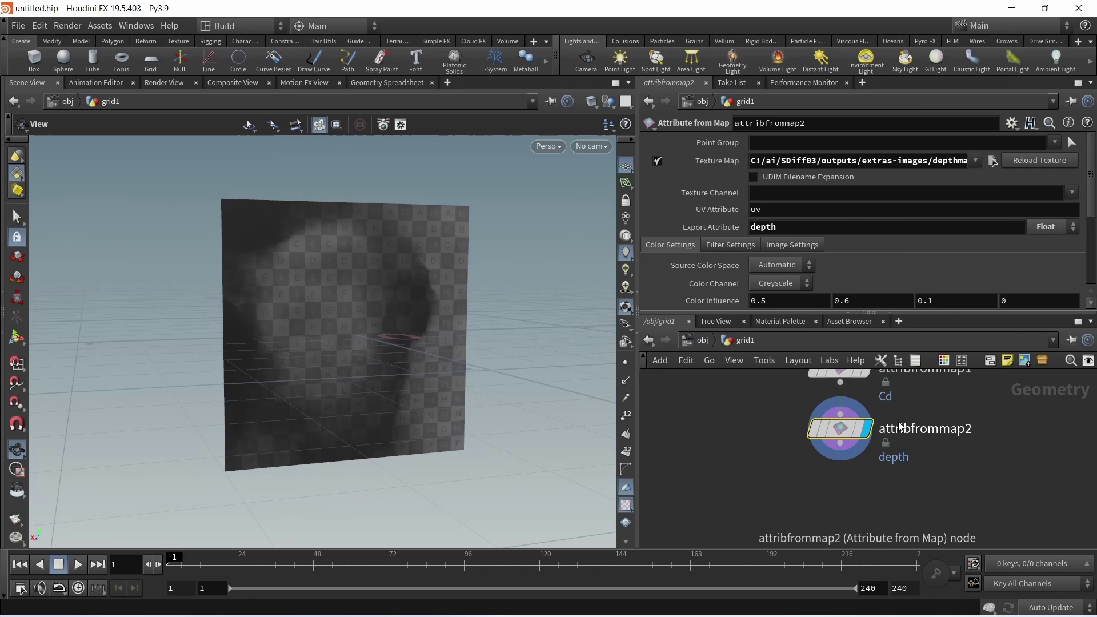
pyautogui.press('Tab')
pyautogui.write('pointvop')
pyautogui.press('Return')
pyautogui.press('Return')
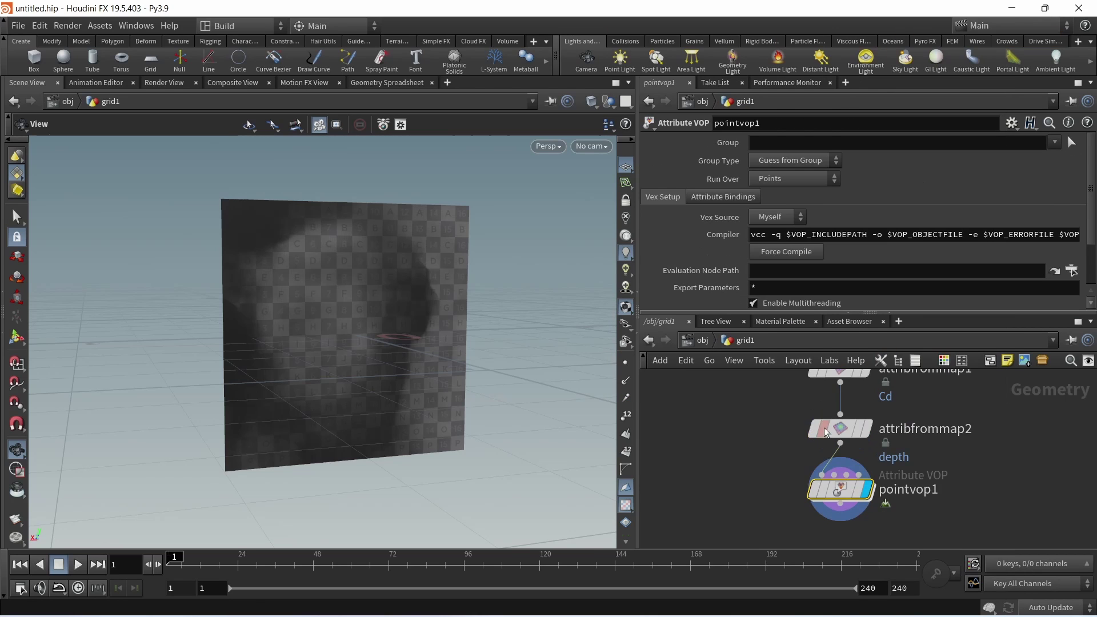
# Step: Inside the Point VOP network, add a Bind node for the depth attribute and place it below the global parameters node
pyautogui.doubleClick(841, 492)
pyautogui.moveTo(809, 437); pyautogui.dragTo(781, 392)
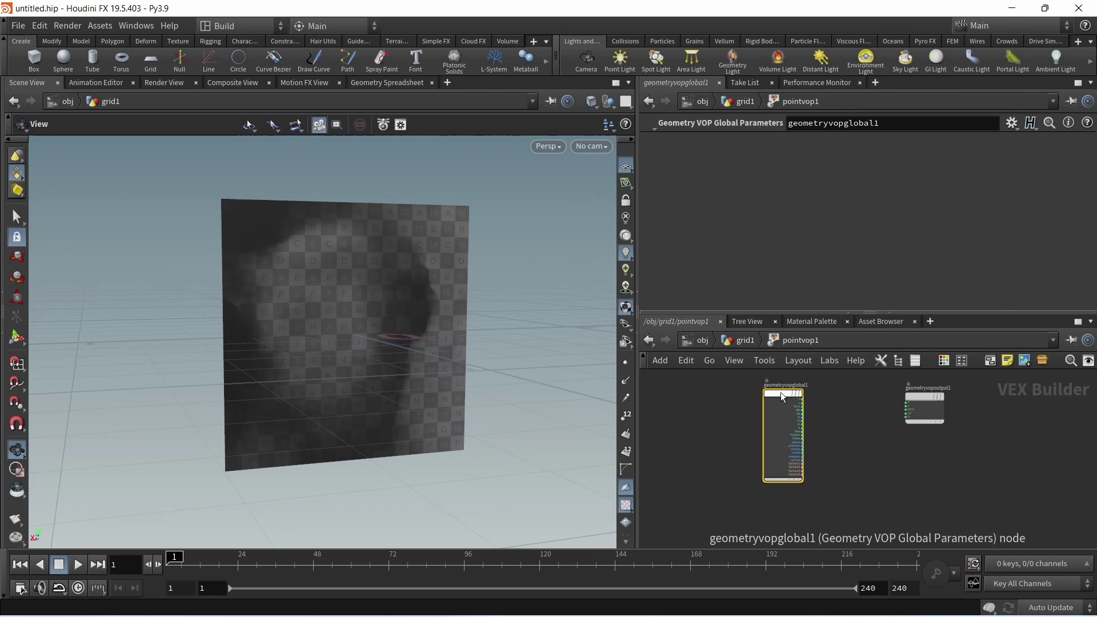
pyautogui.scroll(5, 818, 400)
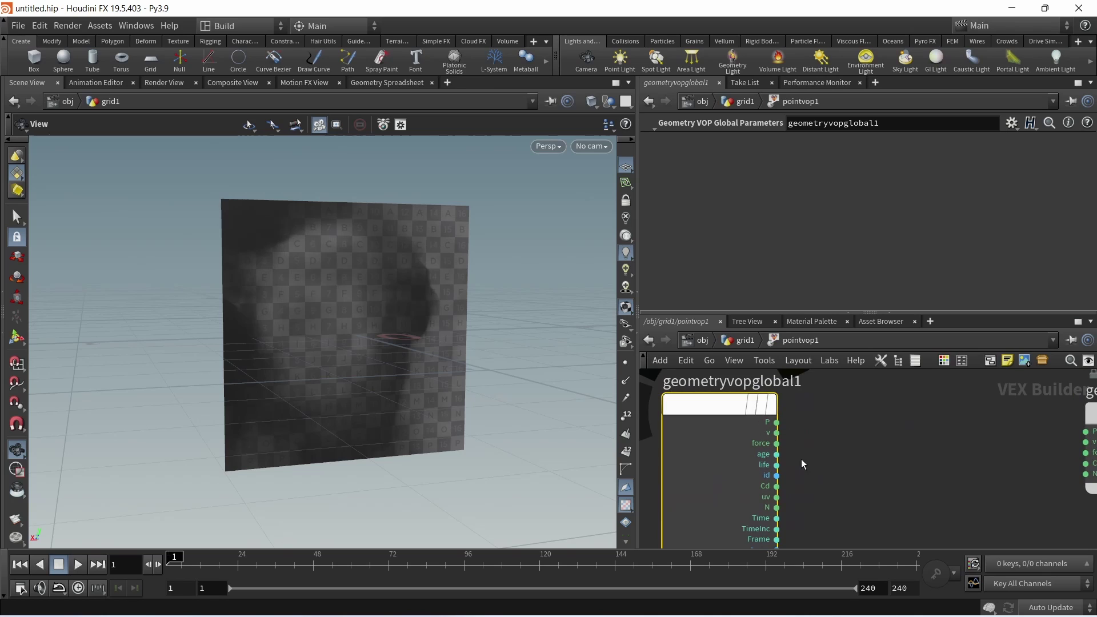
pyautogui.moveTo(831, 499); pyautogui.dragTo(821, 481, button='middle')
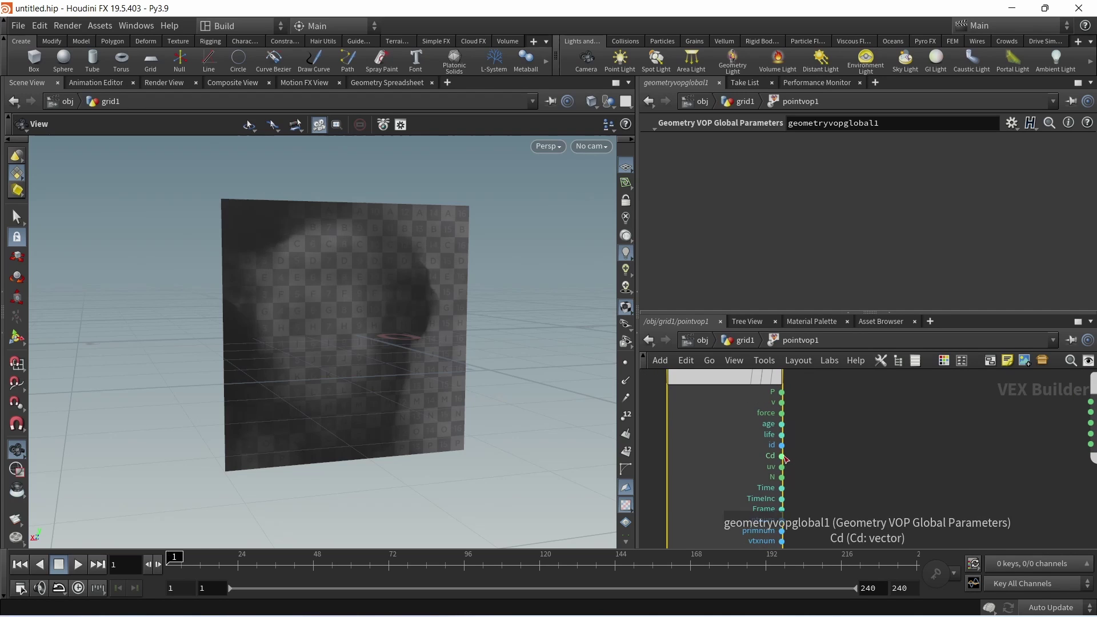
pyautogui.scroll(-6, 869, 480)
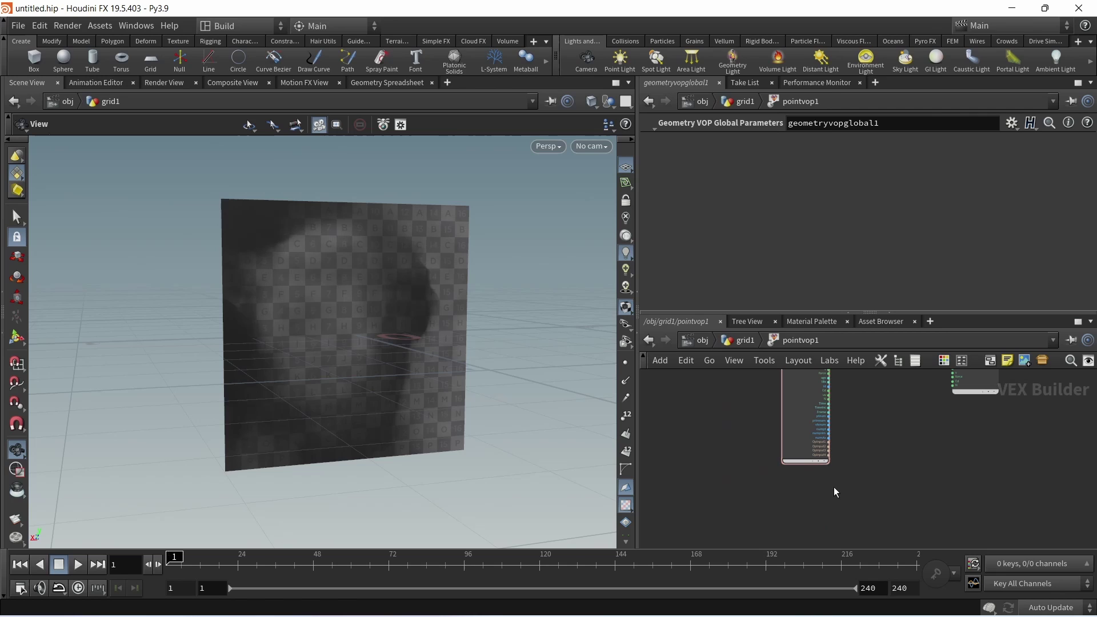
pyautogui.press('Tab')
pyautogui.write('bind')
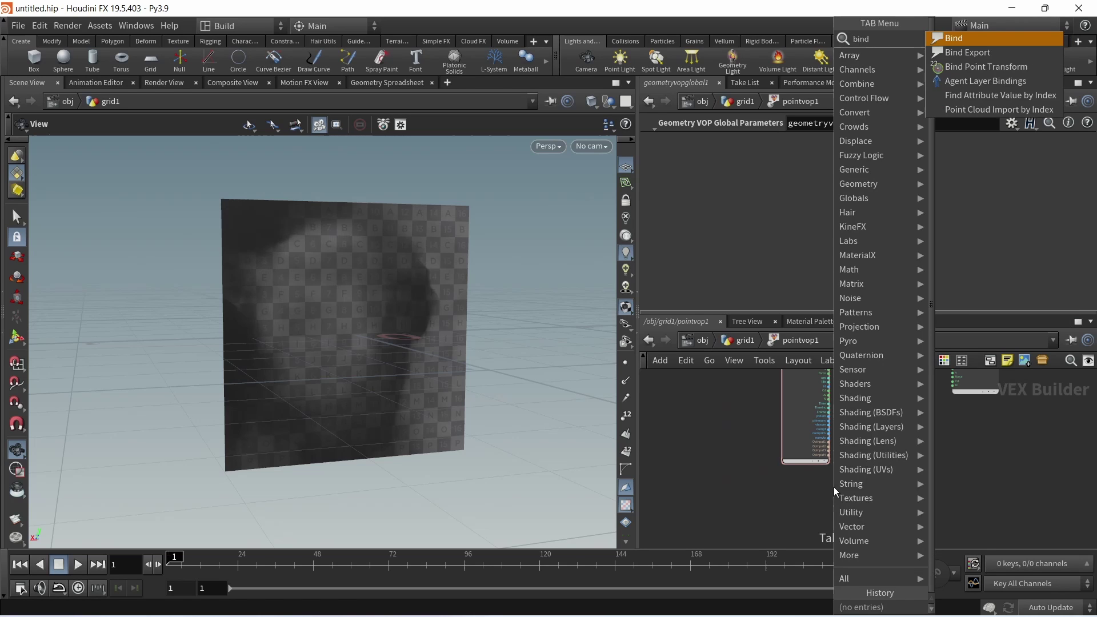
pyautogui.press('Return')
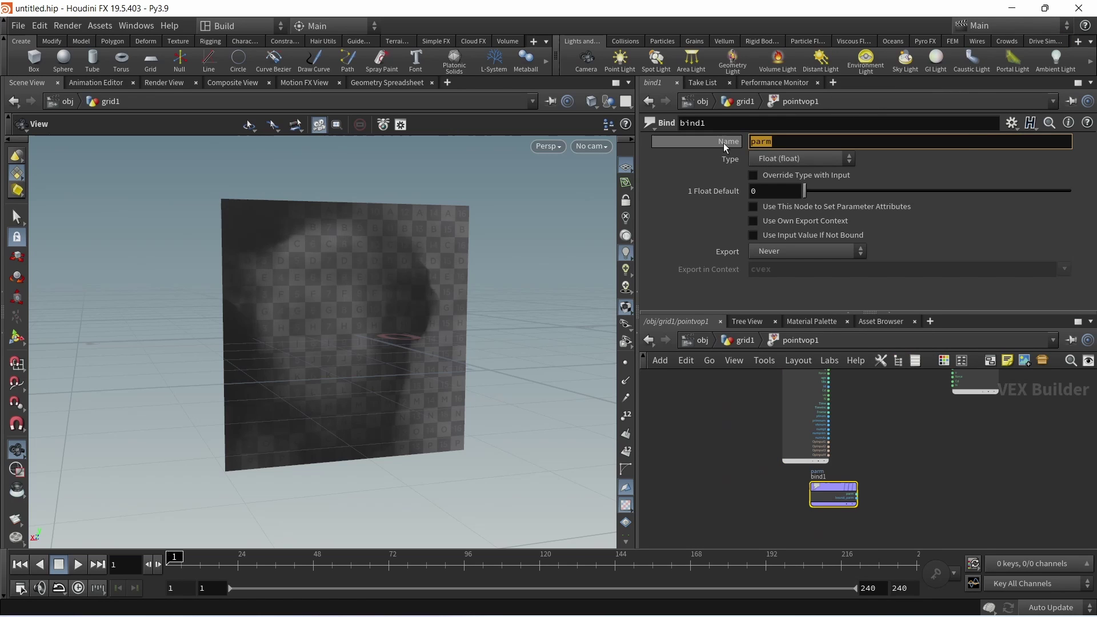
pyautogui.write('depth')
pyautogui.press('Return')
pyautogui.moveTo(833, 494); pyautogui.dragTo(806, 498)
# Step: Add a Vector to Float node and feed it the point position P from the global parameters
pyautogui.scroll(5, 812, 406)
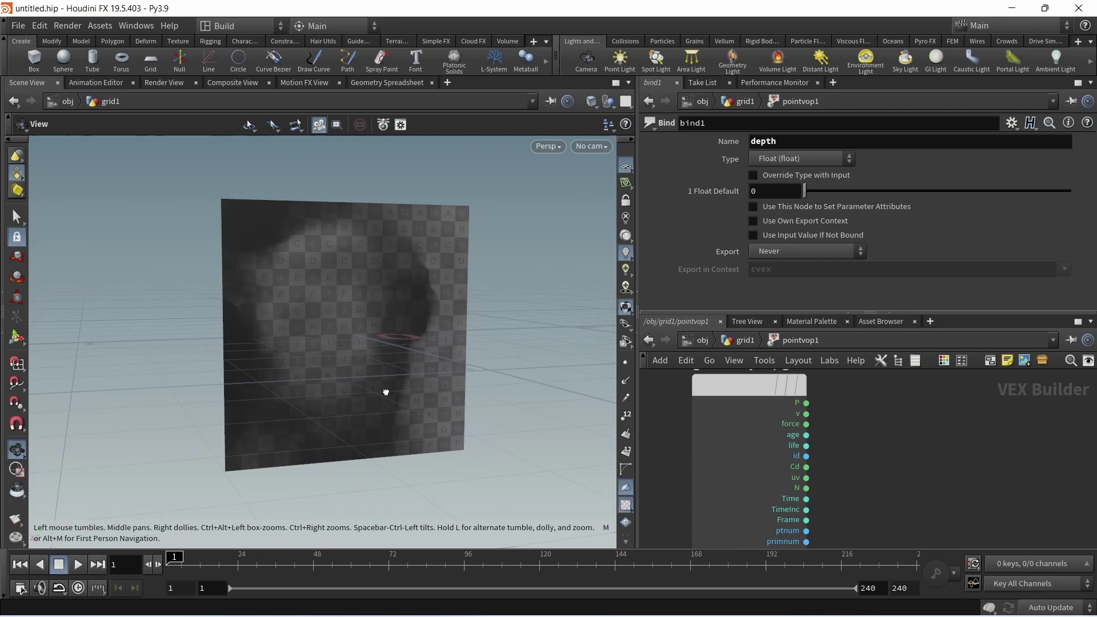
pyautogui.moveTo(385, 393); pyautogui.dragTo(396, 412)
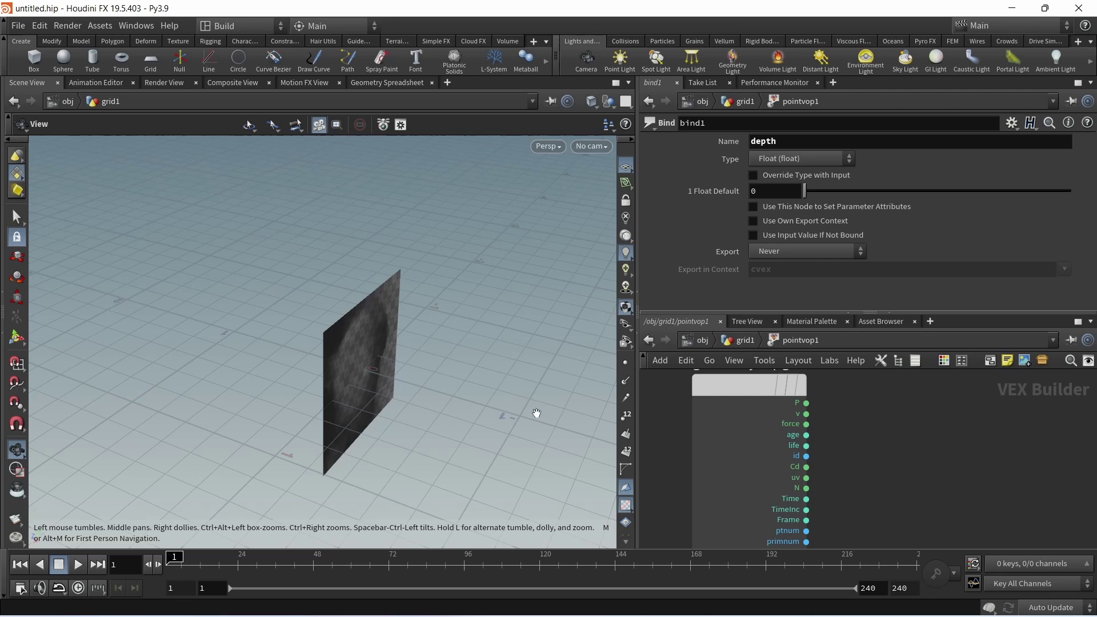
pyautogui.moveTo(476, 395); pyautogui.dragTo(434, 397)
pyautogui.scroll(-4, 869, 469)
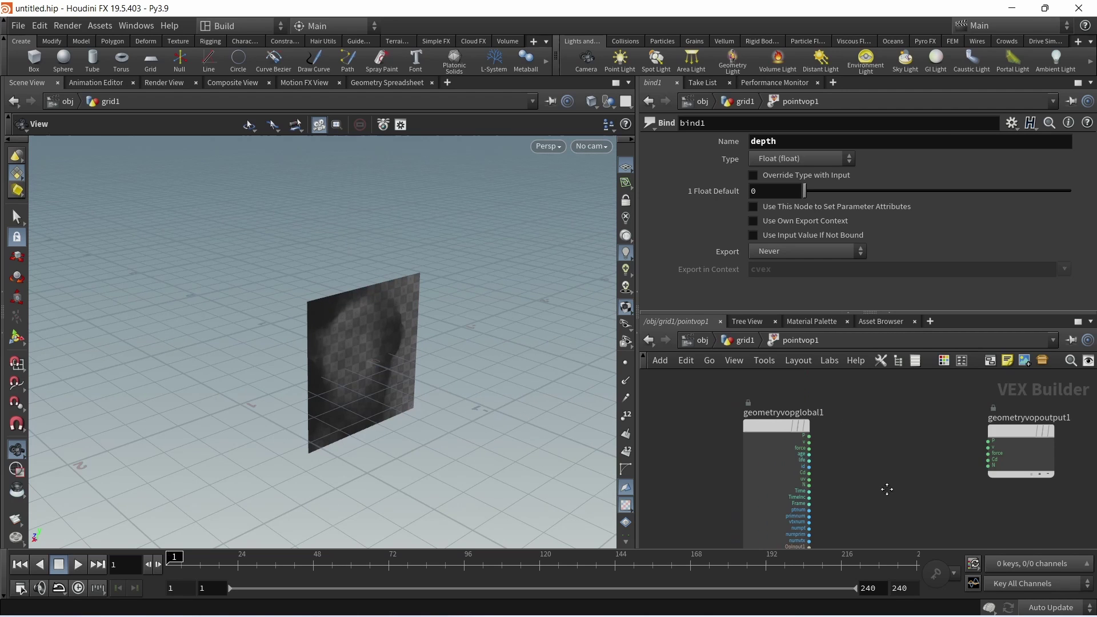
pyautogui.press('Tab')
pyautogui.write('vec')
pyautogui.press('Return')
pyautogui.click(848, 452)
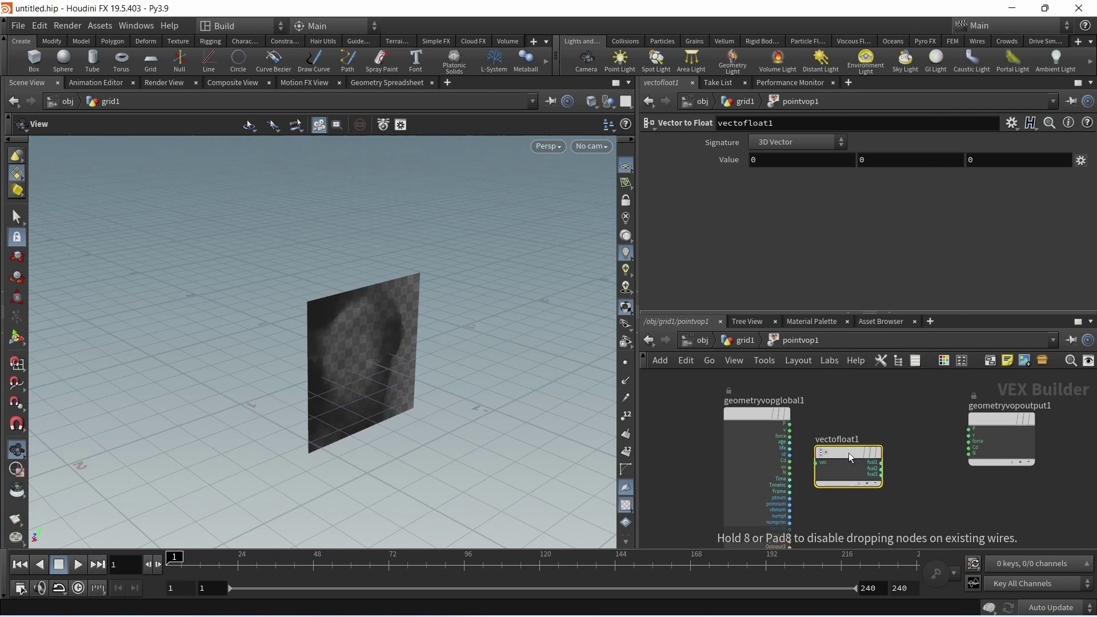
pyautogui.scroll(3, 849, 456)
pyautogui.moveTo(763, 409); pyautogui.dragTo(842, 407)
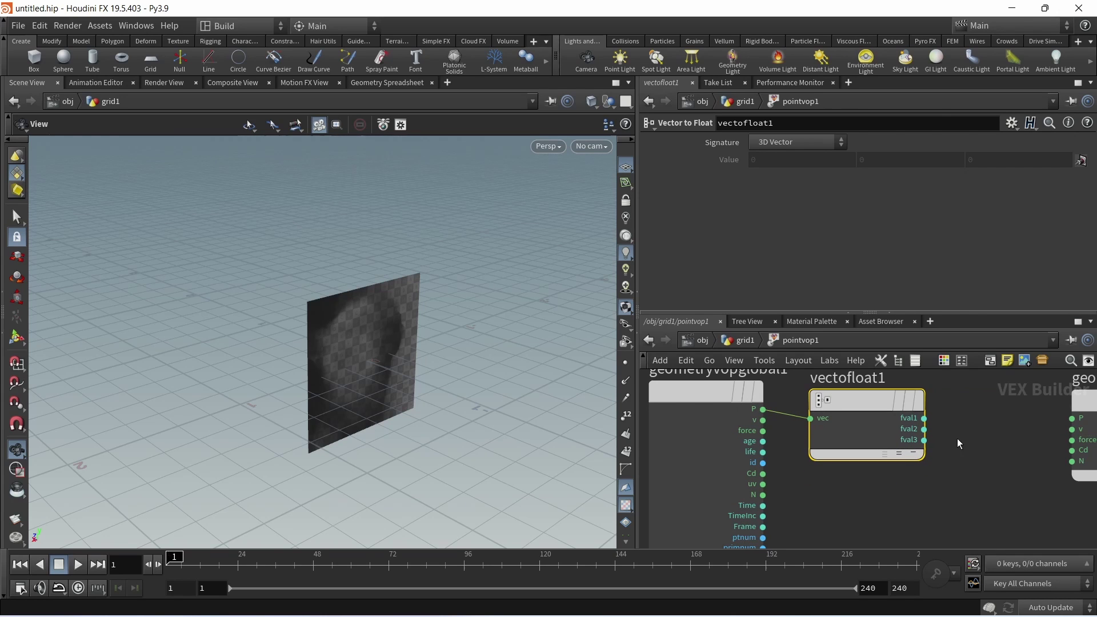
# Step: Add a Subtract node and wire the third component of the split position into its first input
pyautogui.scroll(-3, 958, 444)
pyautogui.press('Tab')
pyautogui.write('s')
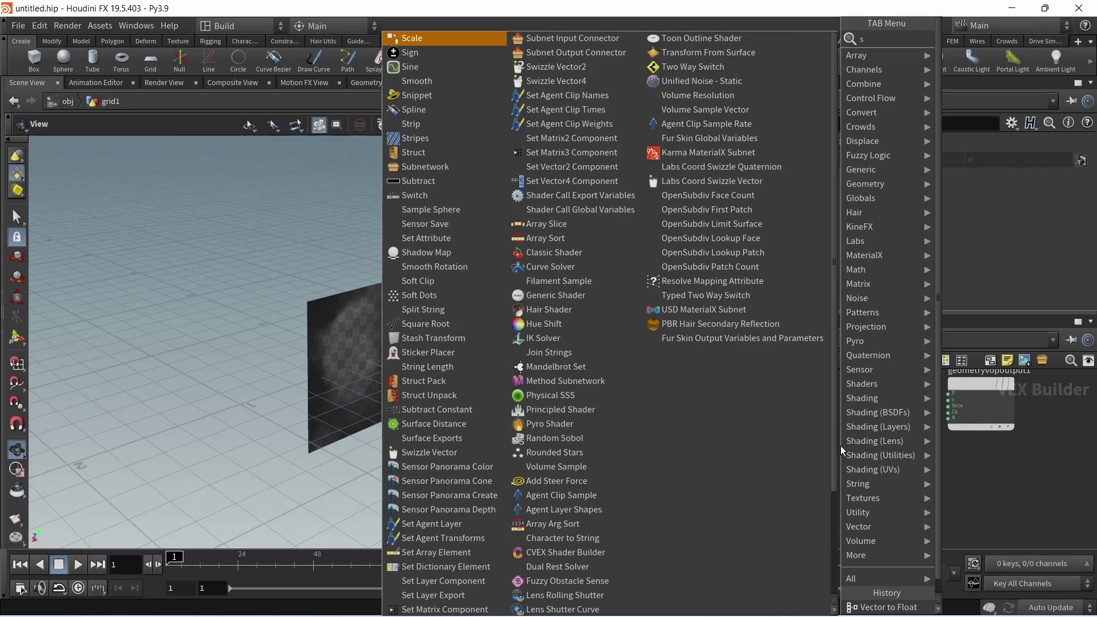
pyautogui.write('ub')
pyautogui.press('Down')
pyautogui.press('Return')
pyautogui.click(842, 449)
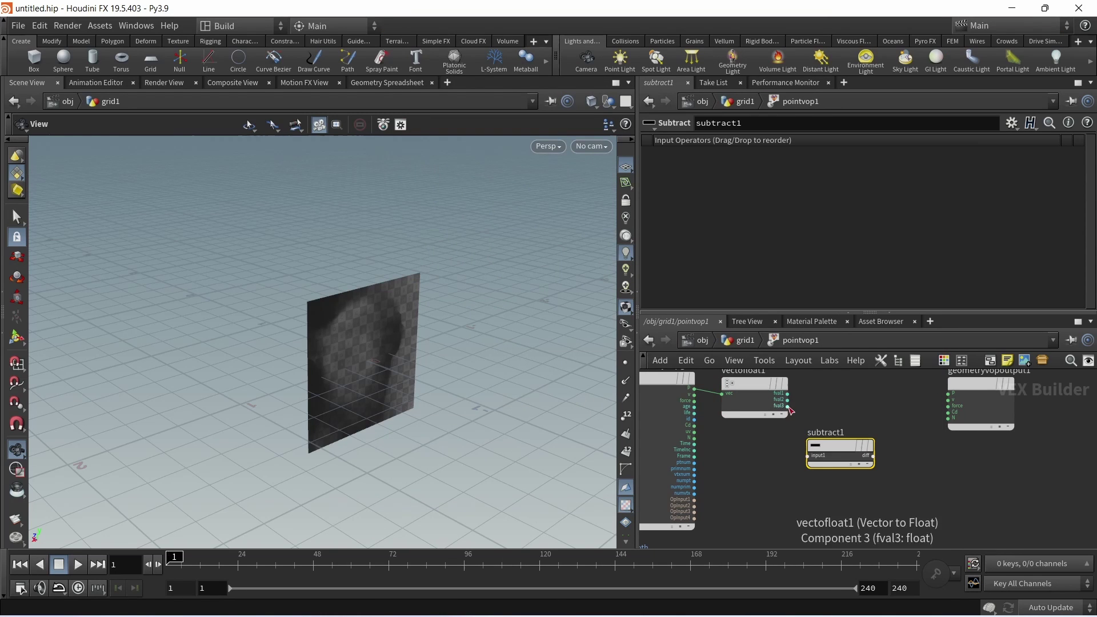
pyautogui.moveTo(788, 406); pyautogui.dragTo(809, 456)
# Step: Wire the depth output of the Bind node into the Subtract node's second input
pyautogui.moveTo(845, 517); pyautogui.dragTo(904, 423, button='middle')
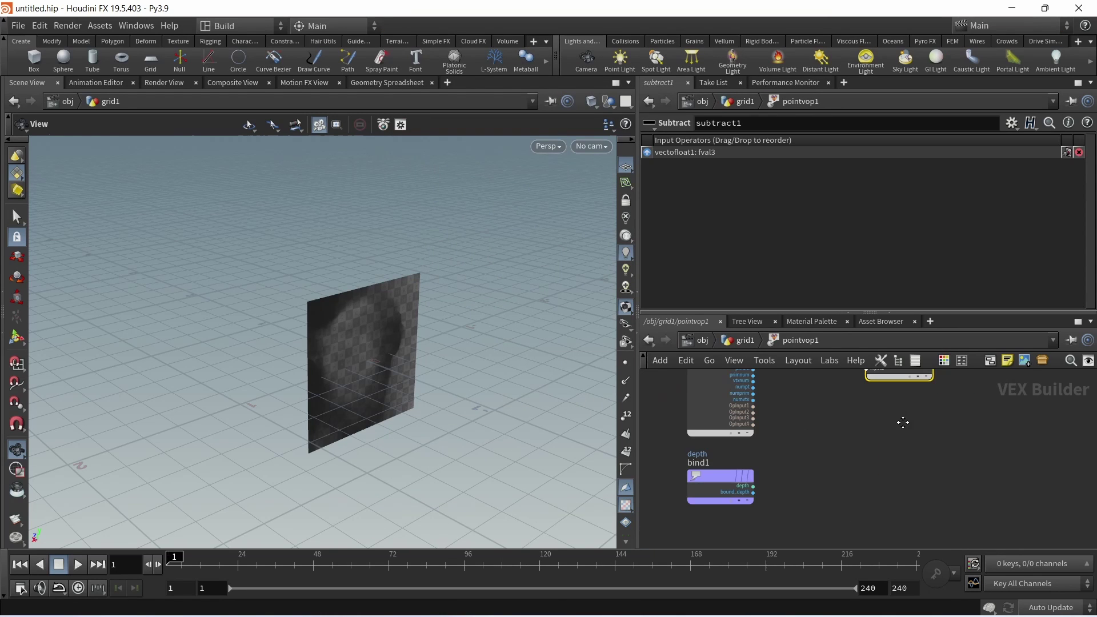
pyautogui.click(753, 487)
pyautogui.moveTo(805, 461); pyautogui.dragTo(728, 575, button='middle')
pyautogui.click(789, 477)
pyautogui.moveTo(937, 402); pyautogui.dragTo(1009, 396)
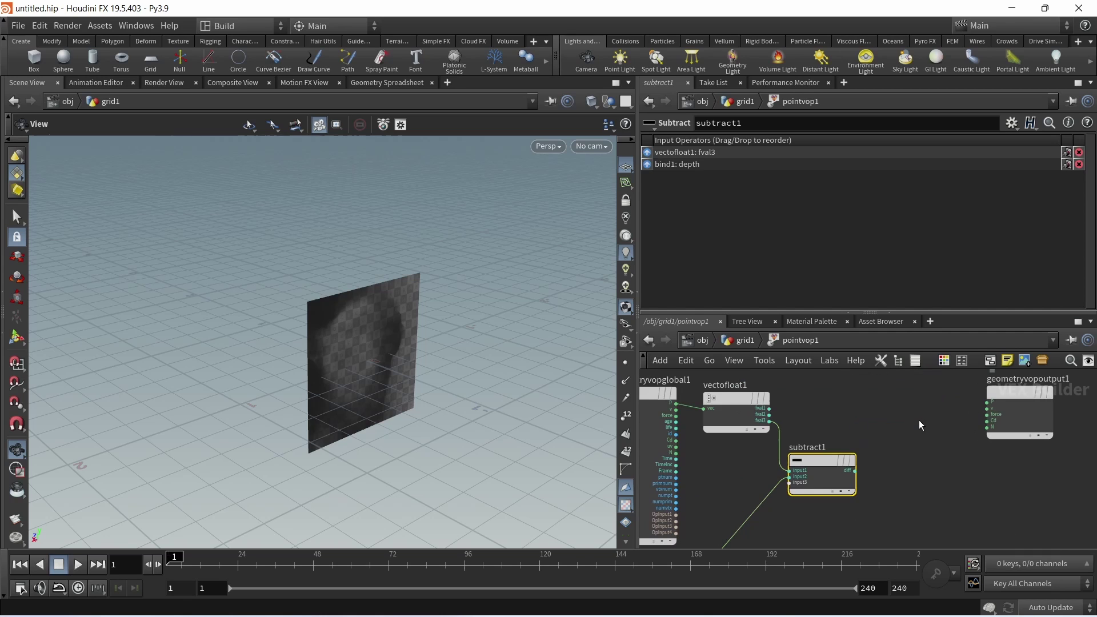
# Step: Add a Float to Vector node between the Subtract node and the geometry output
pyautogui.moveTo(919, 420); pyautogui.dragTo(904, 438, button='middle')
pyautogui.press('Tab')
pyautogui.write('floatto')
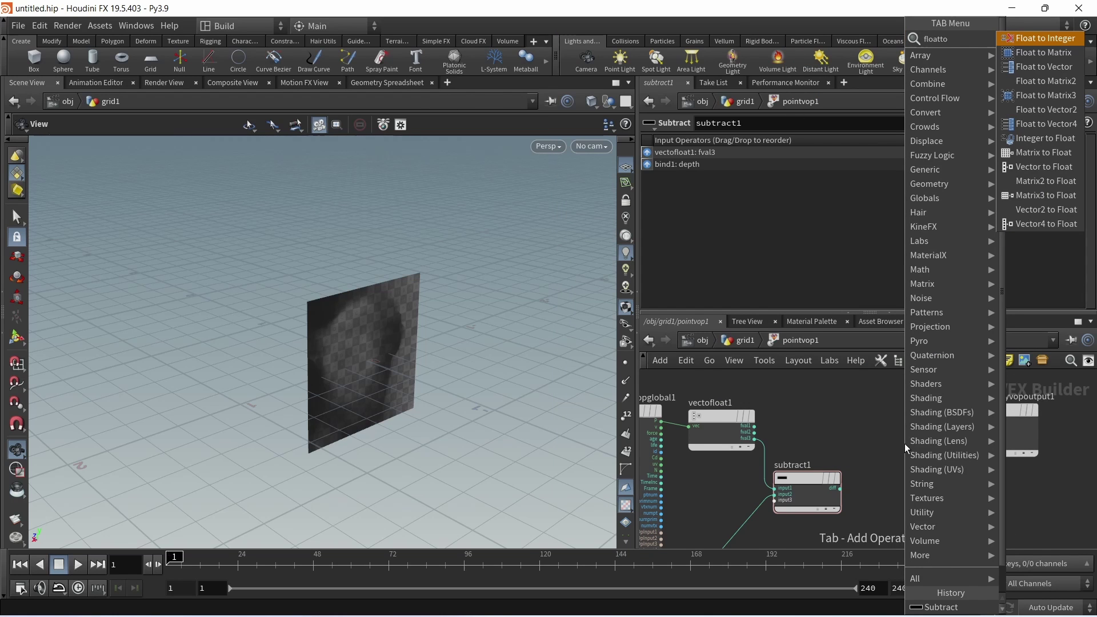
pyautogui.press('Down')
pyautogui.press('Down')
pyautogui.press('Return')
pyautogui.click(904, 443)
# Step: Wire the first two position components and the subtraction result into the three inputs of the Float to Vector node
pyautogui.click(734, 413)
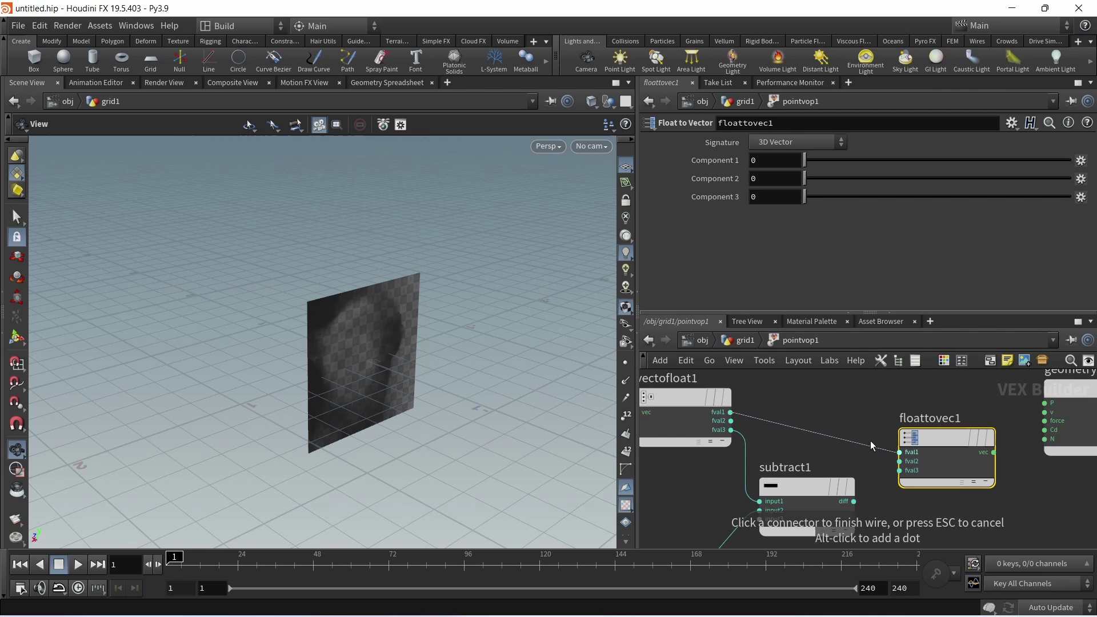
pyautogui.click(900, 452)
pyautogui.click(731, 421)
pyautogui.click(899, 462)
pyautogui.click(854, 501)
pyautogui.click(900, 470)
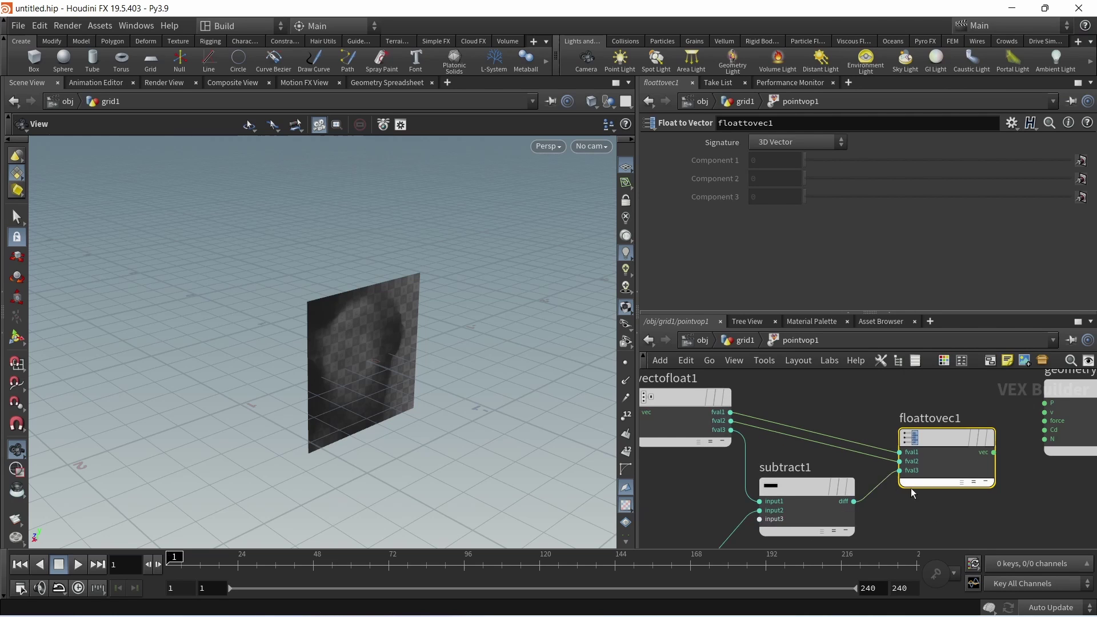
pyautogui.moveTo(911, 488); pyautogui.dragTo(920, 414)
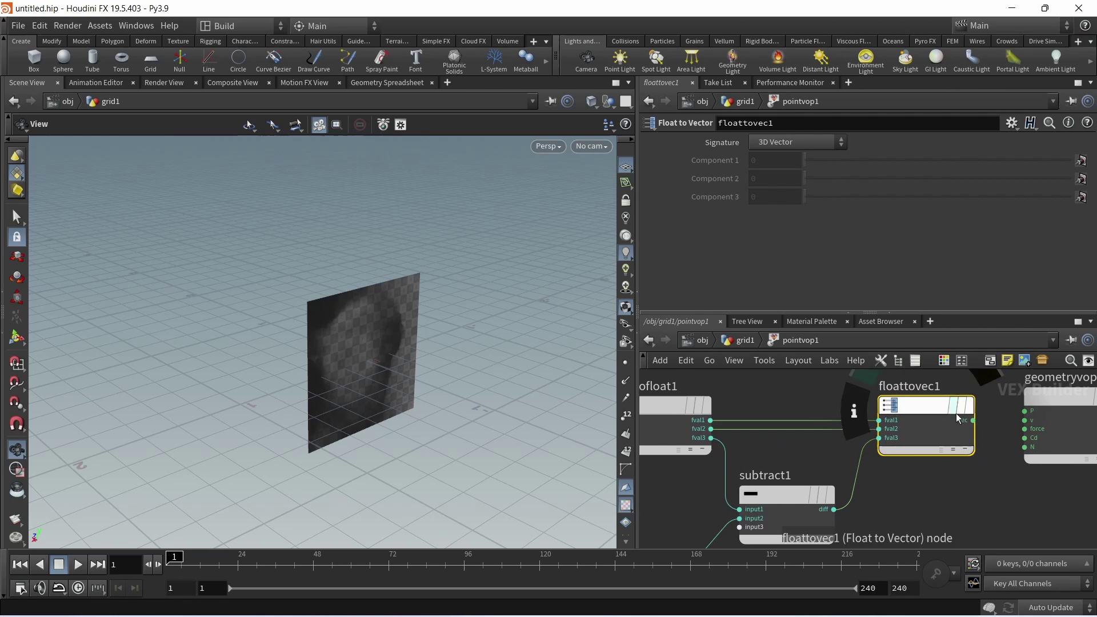
# Step: Connect the recombined vector to P on the geometry output and inspect the displaced grid from several angles
pyautogui.click(974, 421)
pyautogui.click(1025, 411)
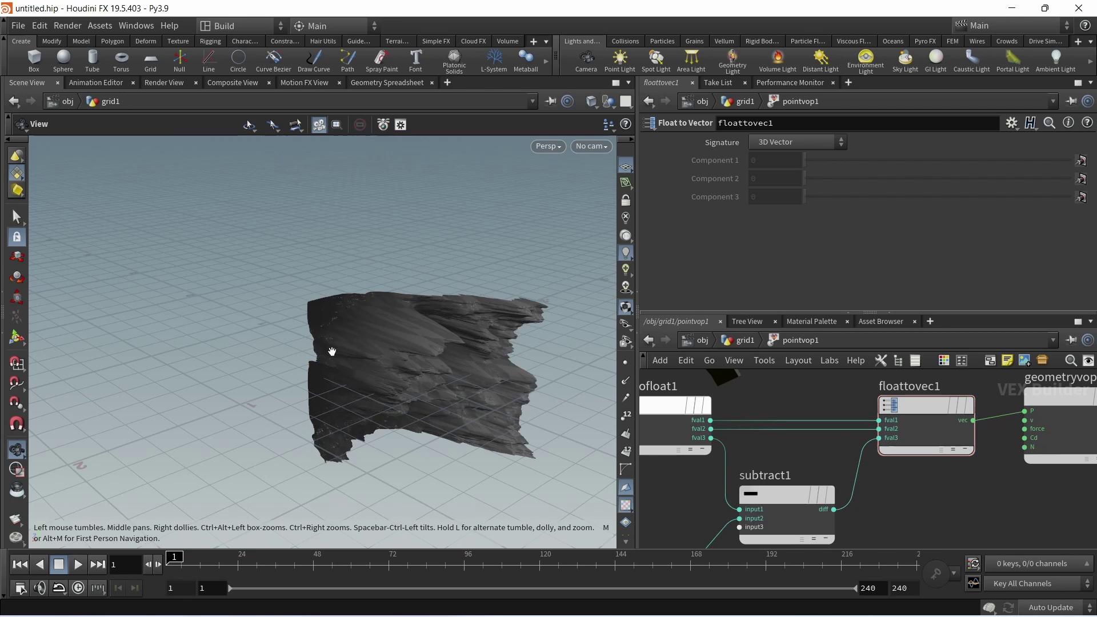
pyautogui.moveTo(332, 352); pyautogui.dragTo(380, 354)
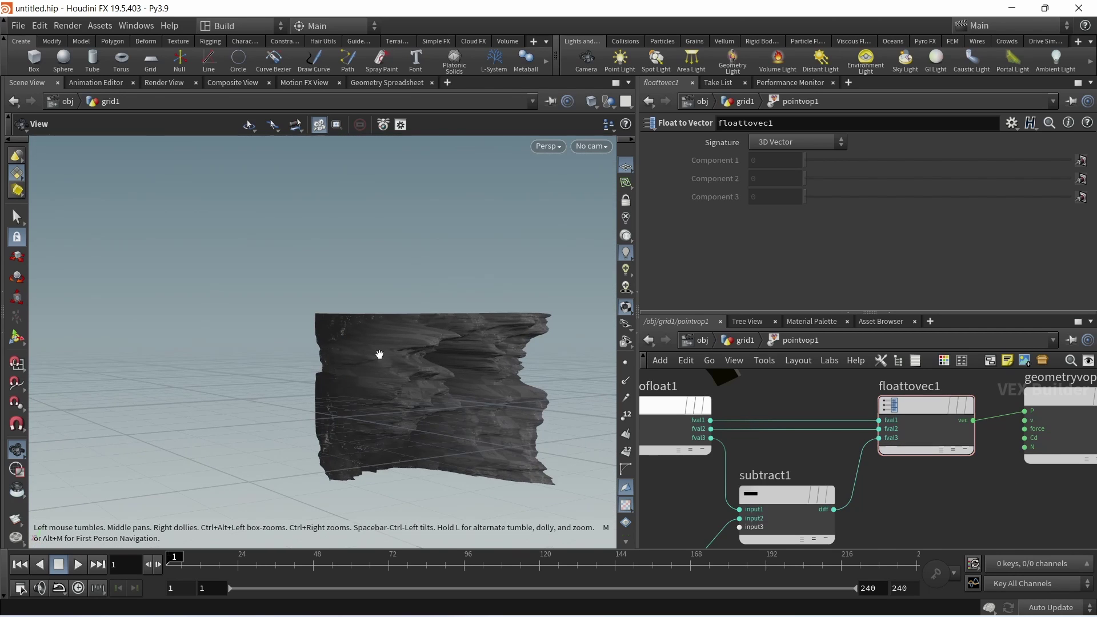
pyautogui.moveTo(439, 442); pyautogui.dragTo(698, 404)
# Step: Add a Ramp Parameter node near the depth Bind node and set its type to Spline Ramp (float)
pyautogui.scroll(-3, 791, 399)
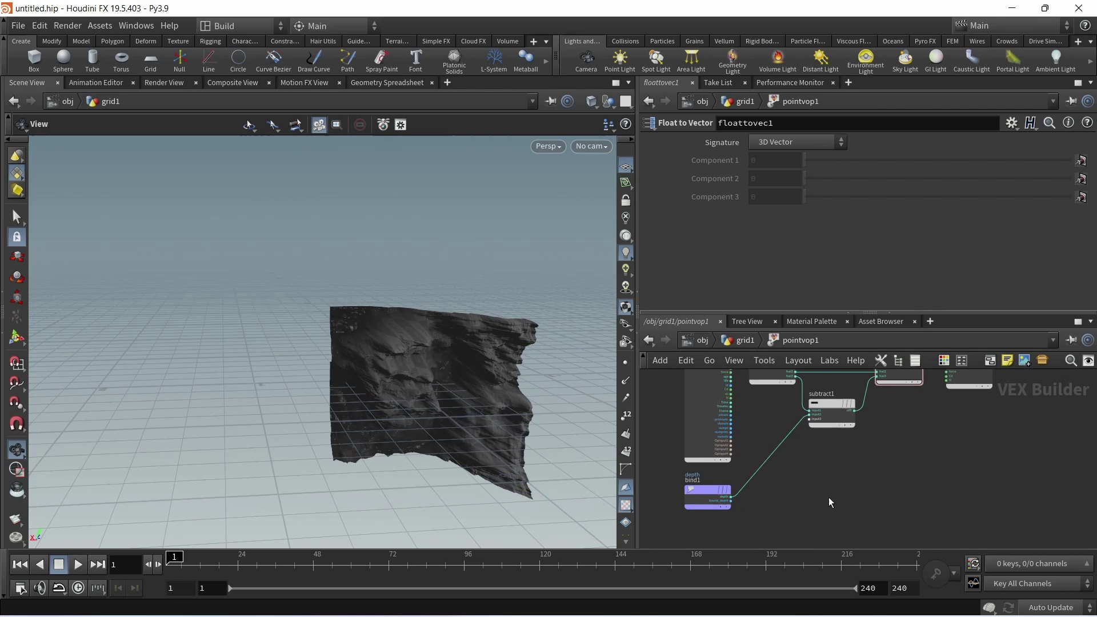
pyautogui.press('Tab')
pyautogui.write('ramp')
pyautogui.press('Down')
pyautogui.press('Down')
pyautogui.press('Return')
pyautogui.press('Return')
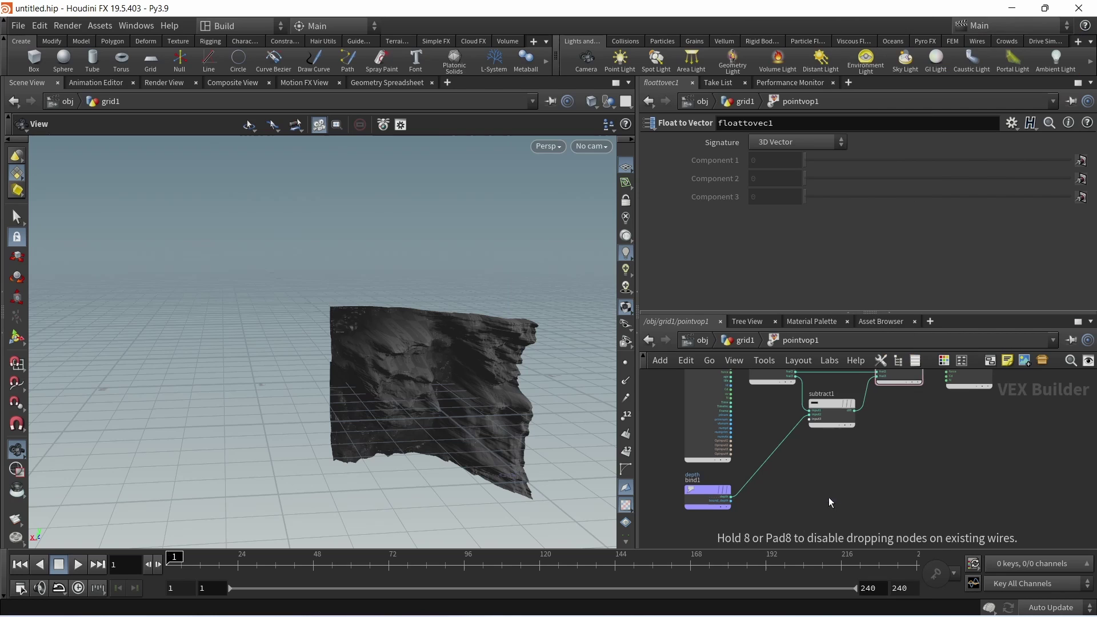
pyautogui.click(804, 196)
pyautogui.click(802, 221)
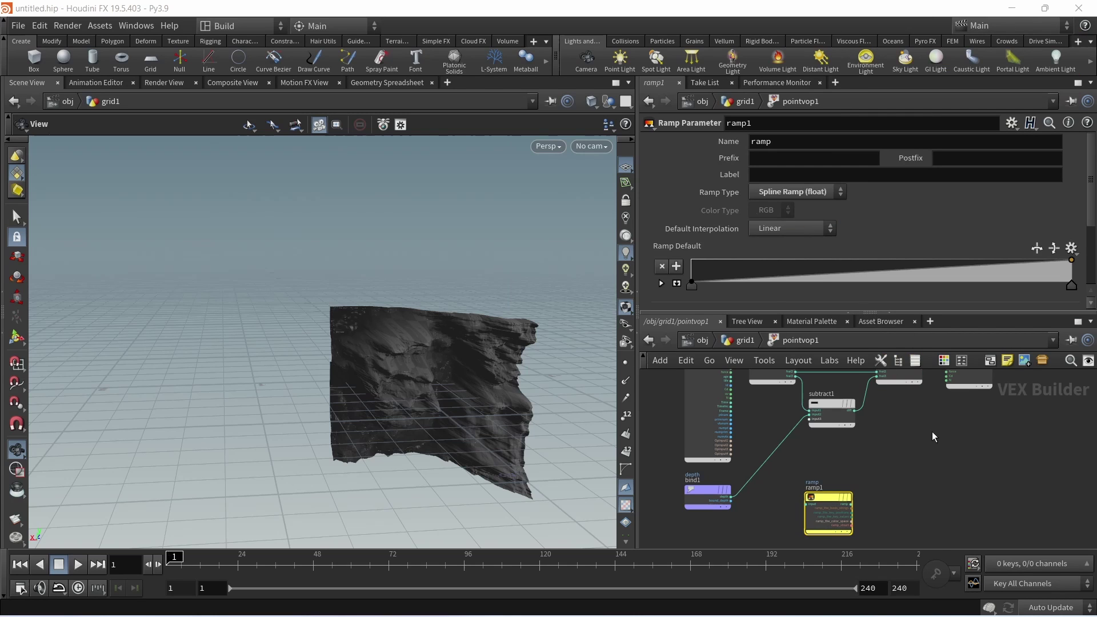
# Step: Insert the ramp between the depth Bind node and the Subtract node, spacing the downstream nodes apart
pyautogui.moveTo(954, 445); pyautogui.dragTo(972, 405, button='middle')
pyautogui.moveTo(843, 458); pyautogui.dragTo(800, 423)
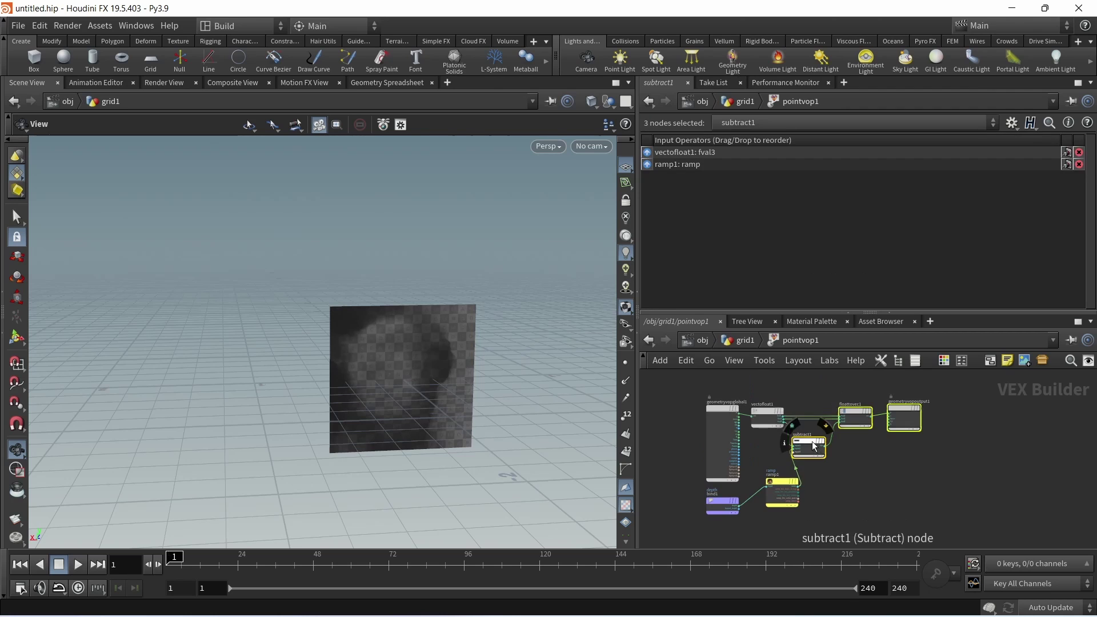
pyautogui.moveTo(814, 447); pyautogui.dragTo(857, 443)
pyautogui.click(829, 478)
pyautogui.moveTo(363, 412); pyautogui.dragTo(412, 397)
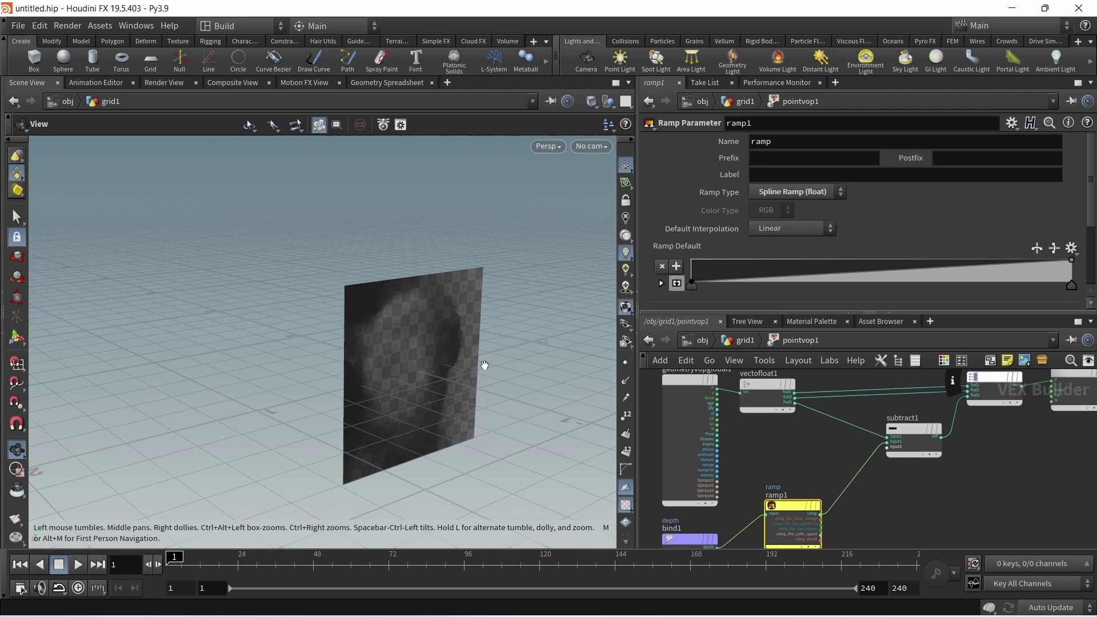
pyautogui.moveTo(483, 367); pyautogui.dragTo(366, 334)
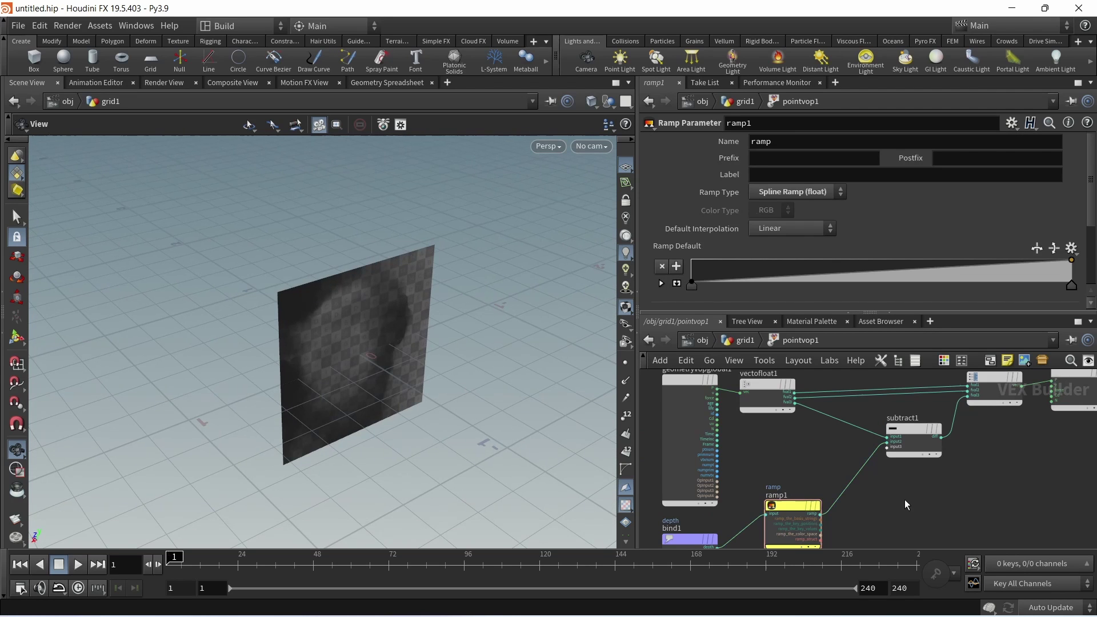
# Step: Return to the geometry network and raise the end point of the Point VOP's ramp to value 1
pyautogui.press('u')
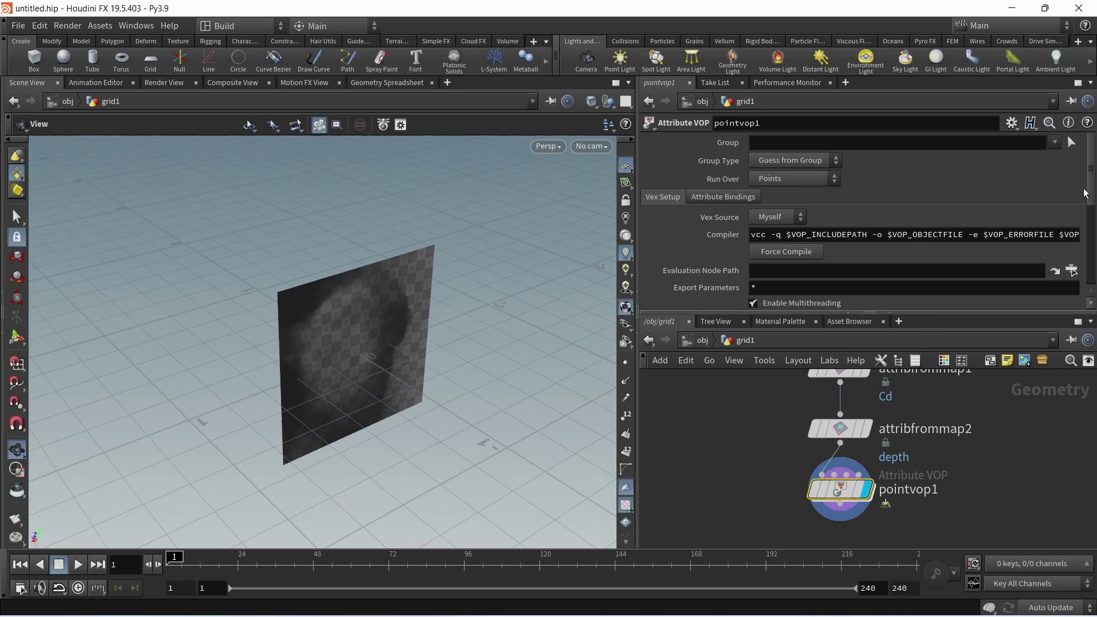
pyautogui.scroll(-5, 1085, 193)
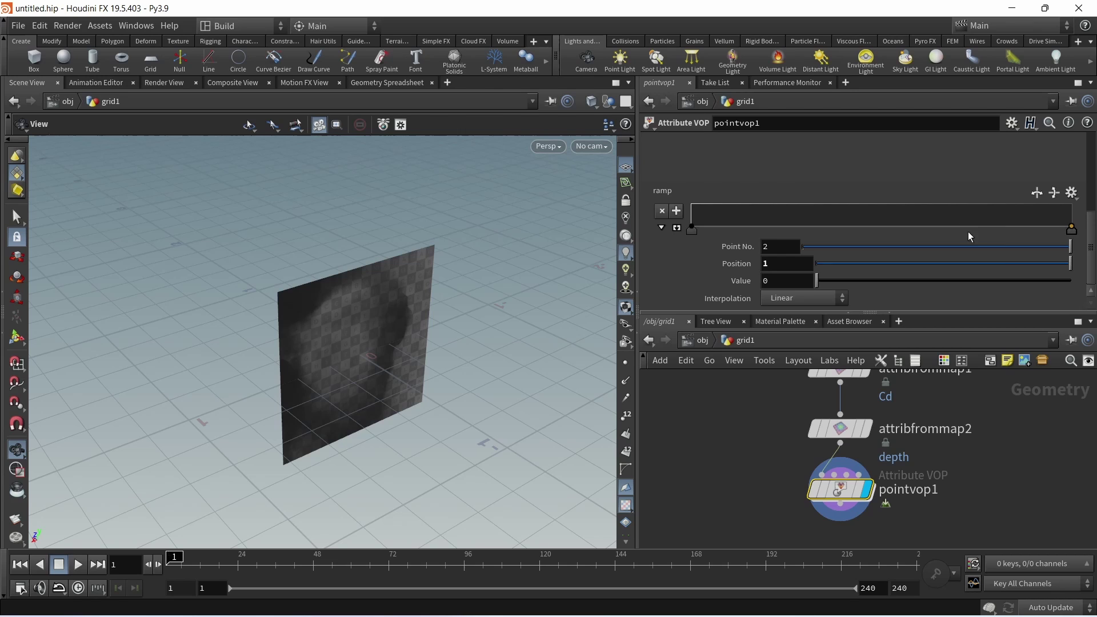
pyautogui.moveTo(1067, 224)
pyautogui.mouseDown()
pyautogui.moveTo(1056, 212)
pyautogui.moveTo(1066, 219)
pyautogui.moveTo(1080, 201)
pyautogui.mouseUp()
# Step: Enlarge the ramp and add a middle point at about position 0.41 with value about 0.72
pyautogui.click(676, 228)
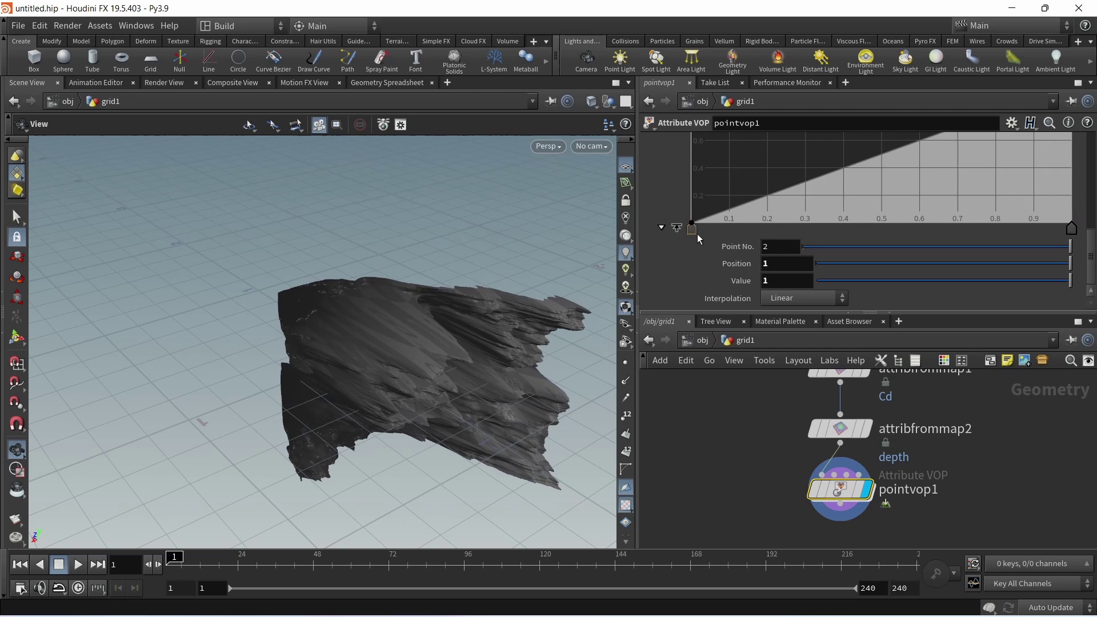
pyautogui.scroll(3, 1096, 268)
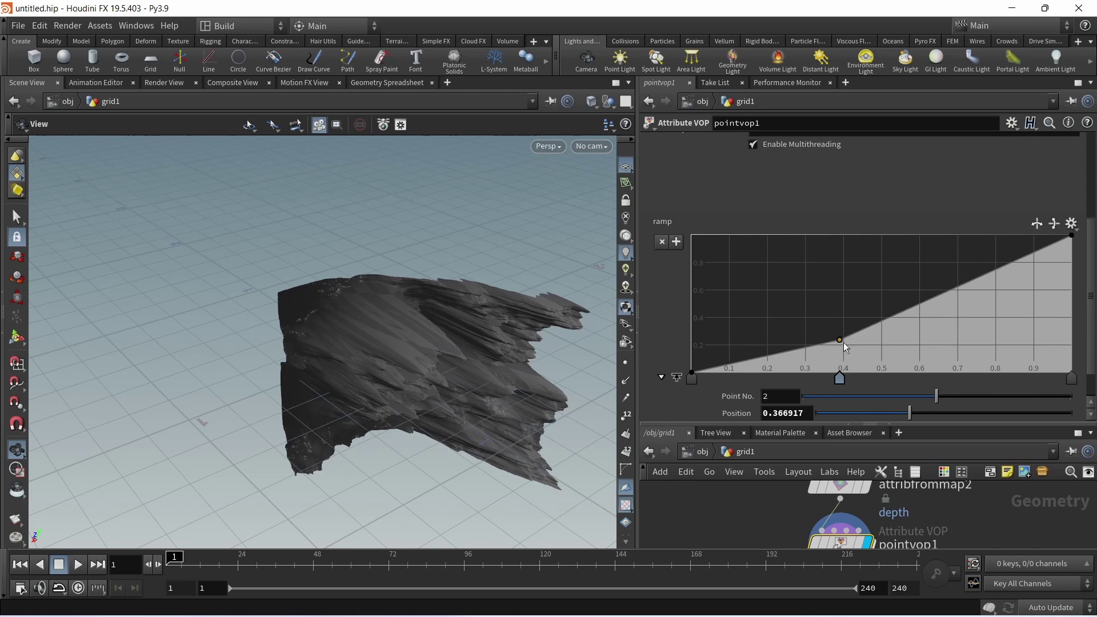
pyautogui.moveTo(844, 341); pyautogui.dragTo(855, 276)
# Step: Set the interpolation of all three ramp points to B-Spline
pyautogui.scroll(-2, 850, 303)
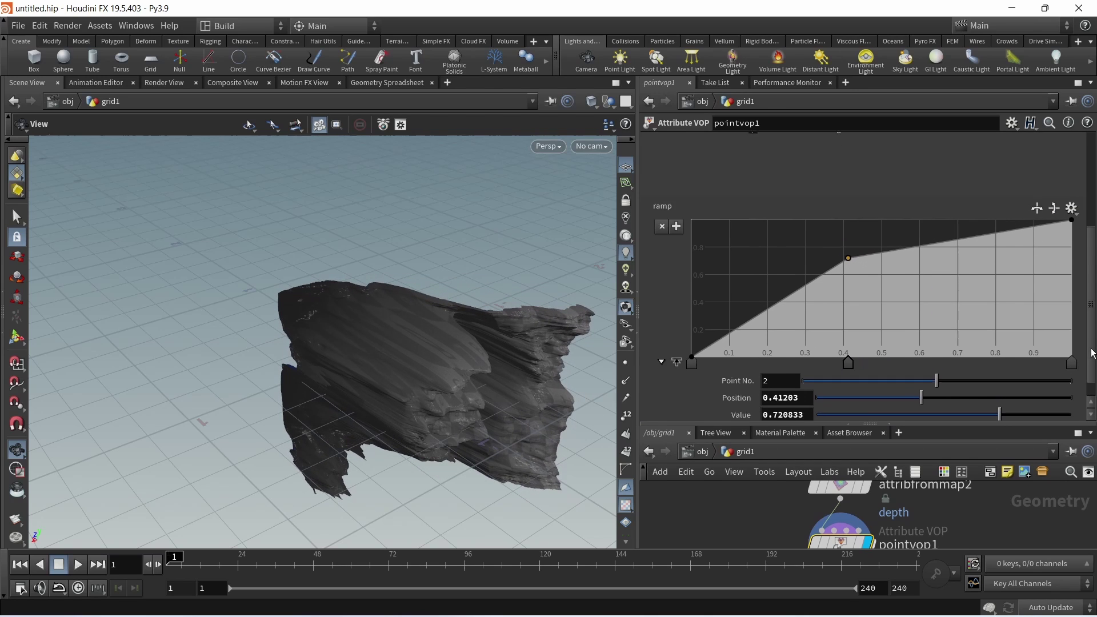
pyautogui.click(828, 410)
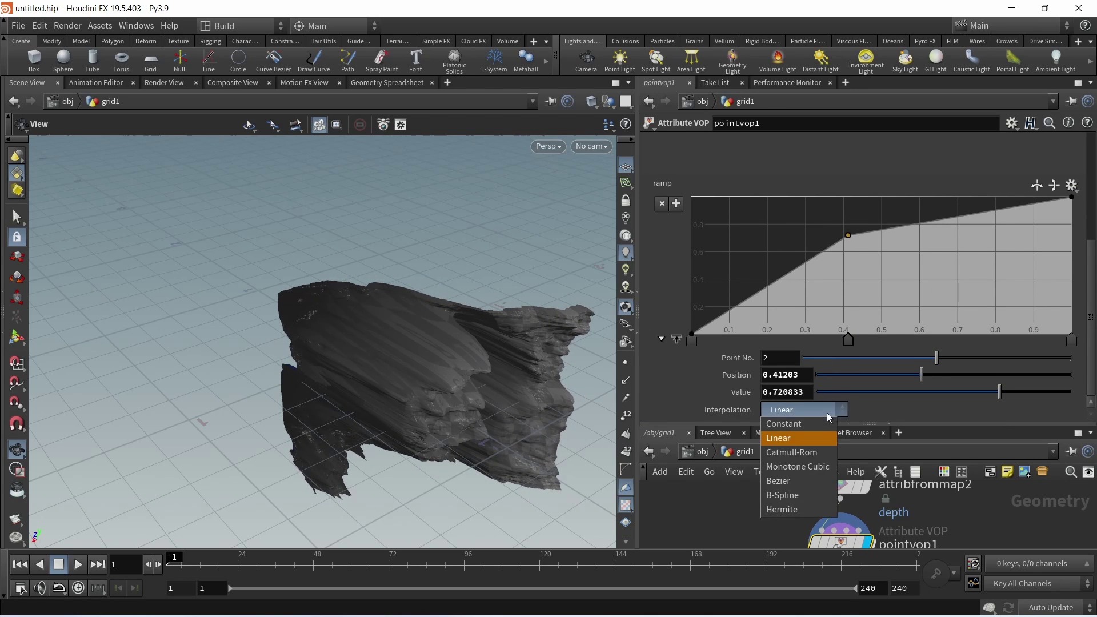
pyautogui.click(819, 497)
pyautogui.click(692, 341)
pyautogui.click(792, 409)
pyautogui.click(798, 496)
pyautogui.click(1072, 342)
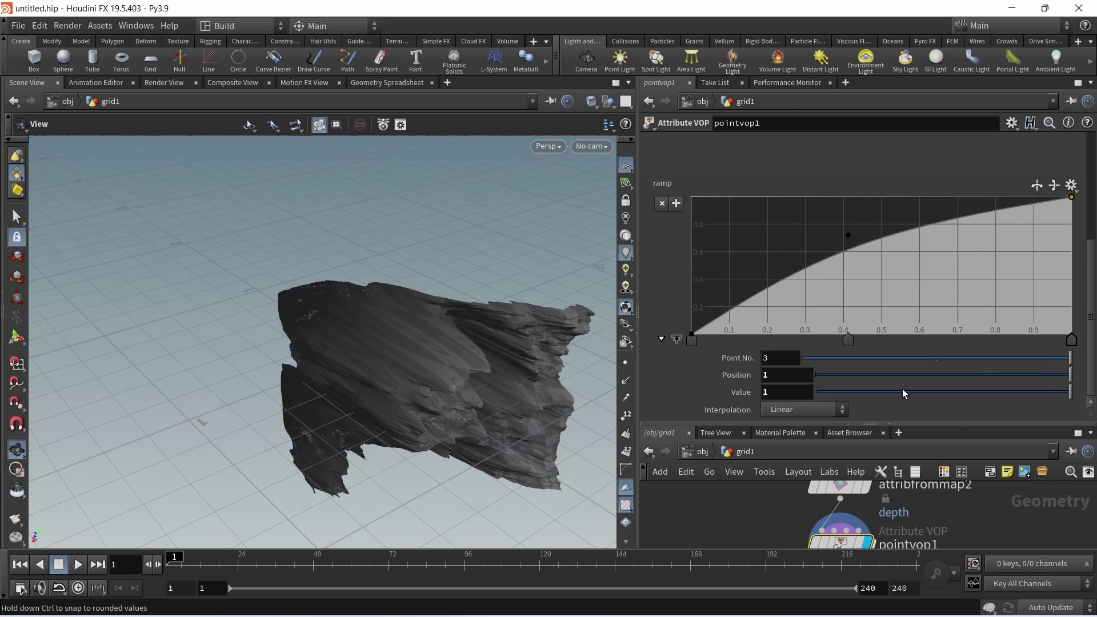
pyautogui.click(799, 409)
pyautogui.click(799, 496)
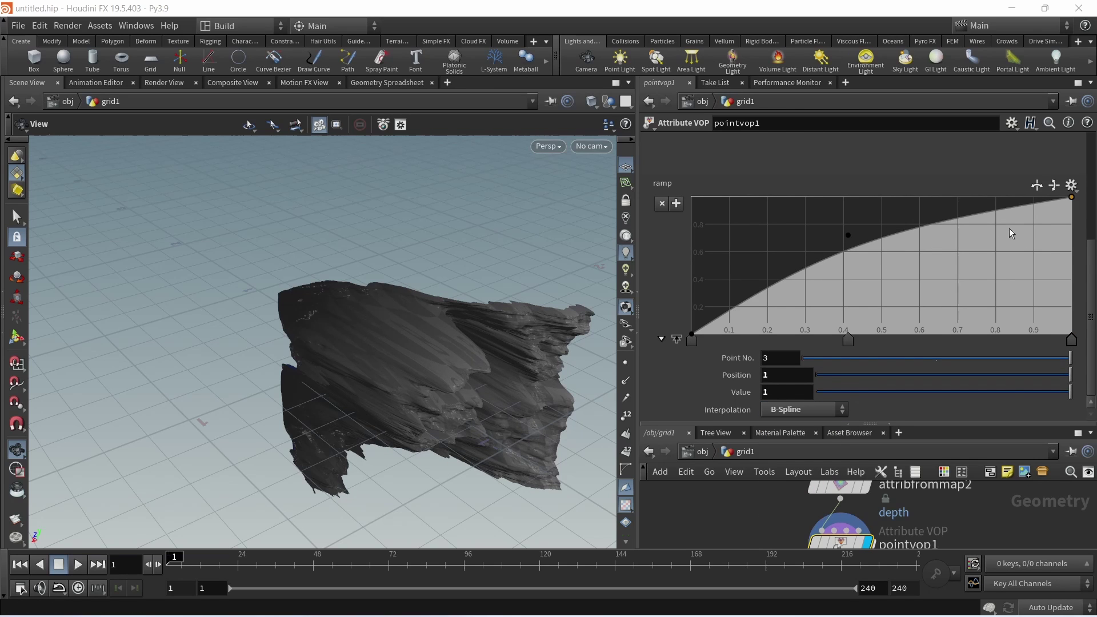
# Step: Reshape the Point VOP ramp into four points, lowering the end to about 0.53 and moving point 2 to position 0.344 with value 0.192
pyautogui.click(989, 230)
pyautogui.moveTo(1072, 197); pyautogui.dragTo(1073, 262)
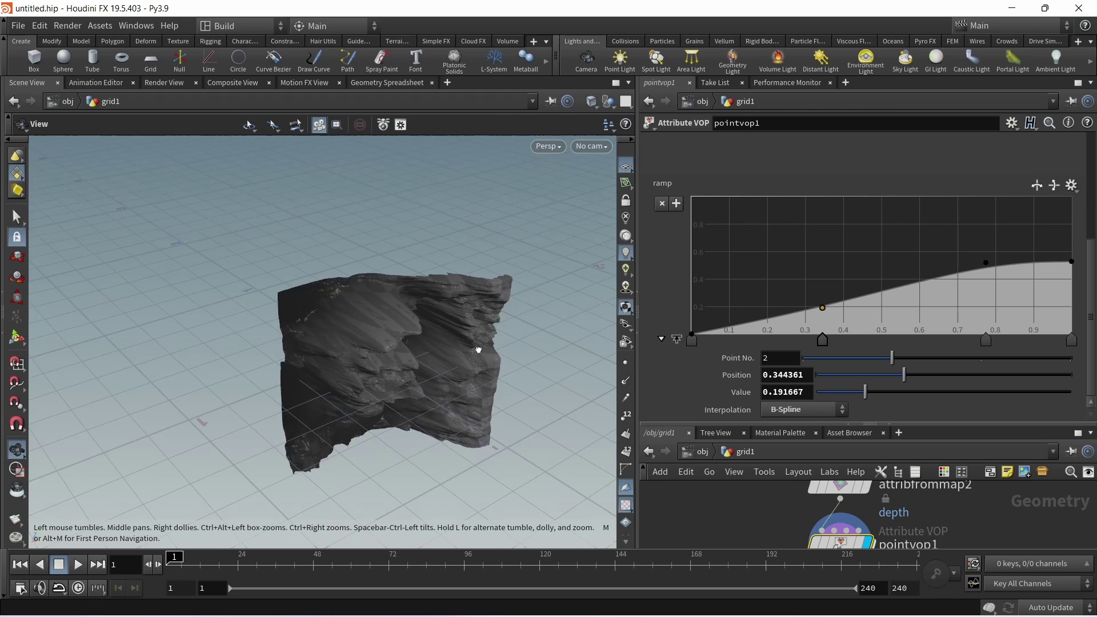
pyautogui.moveTo(479, 350); pyautogui.dragTo(403, 318)
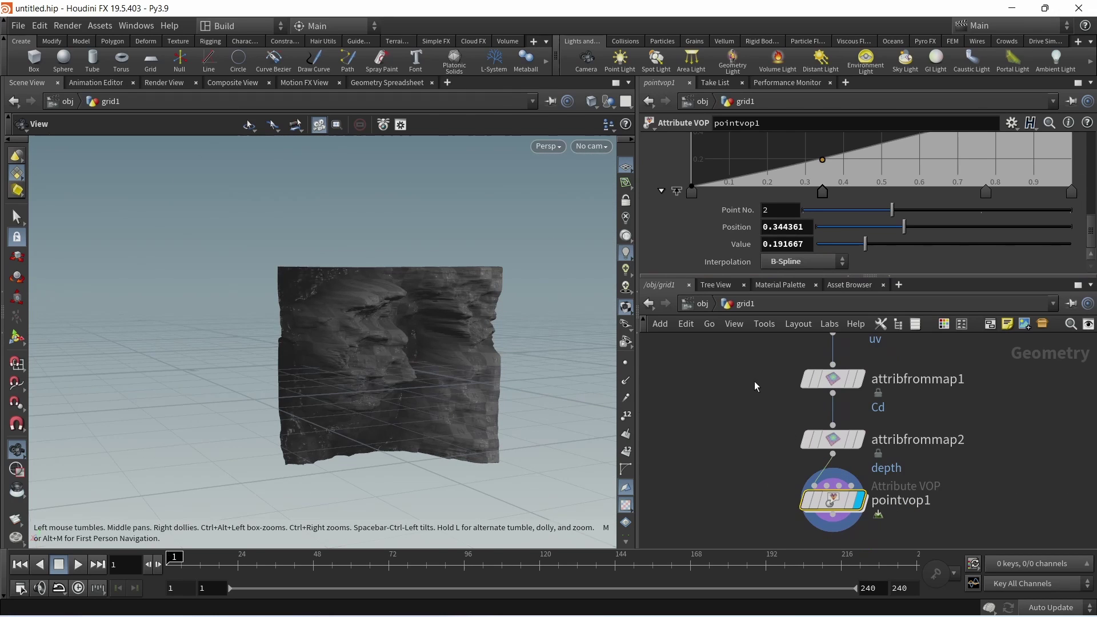
# Step: Move the color map node attribfrommap1 out of the chain and reinsert it between attribfrommap2 and pointvop1
pyautogui.scroll(-2, 763, 420)
pyautogui.moveTo(809, 416); pyautogui.dragTo(907, 423)
pyautogui.click(800, 379)
pyautogui.click(800, 445)
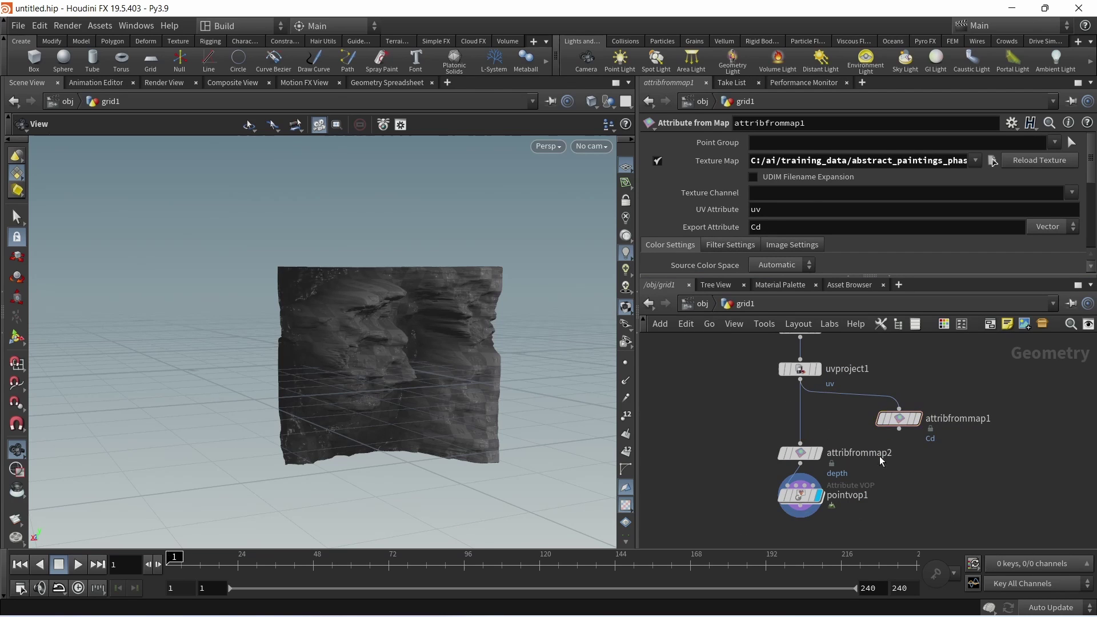
pyautogui.moveTo(882, 461); pyautogui.dragTo(884, 404)
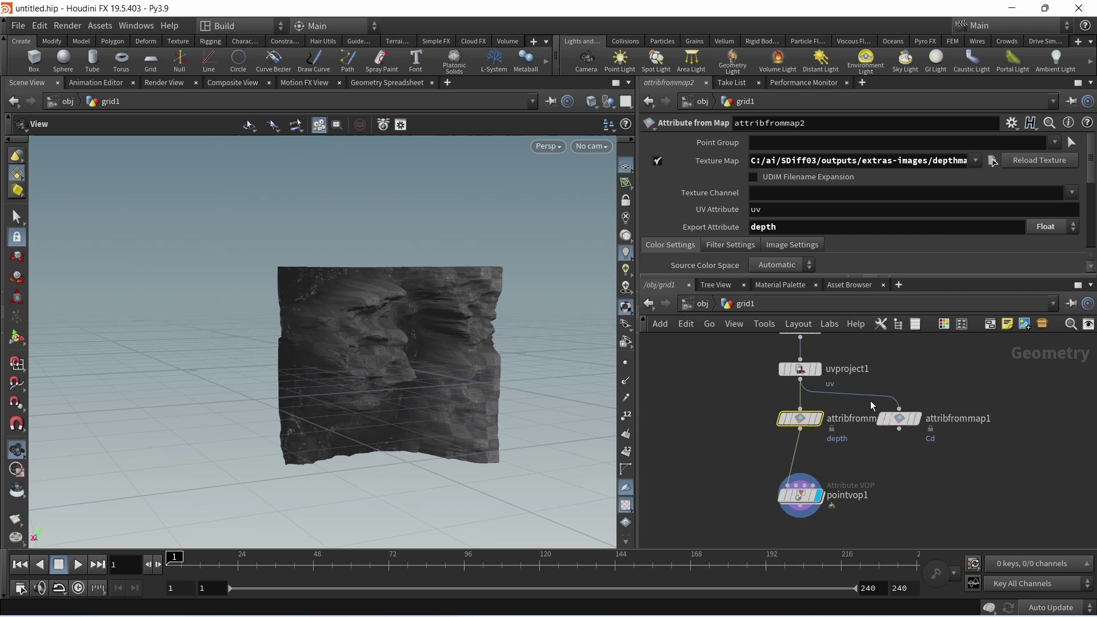
pyautogui.moveTo(903, 420); pyautogui.dragTo(807, 461)
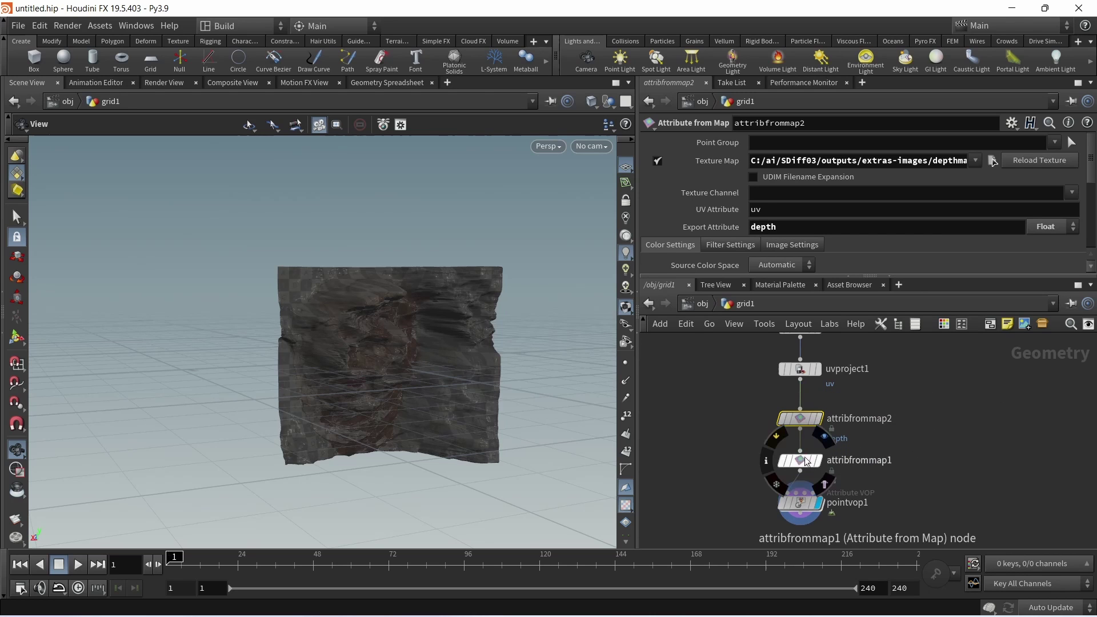
# Step: Turn off the viewport lighting and inspect the colored relief from several angles
pyautogui.moveTo(366, 377); pyautogui.dragTo(448, 369)
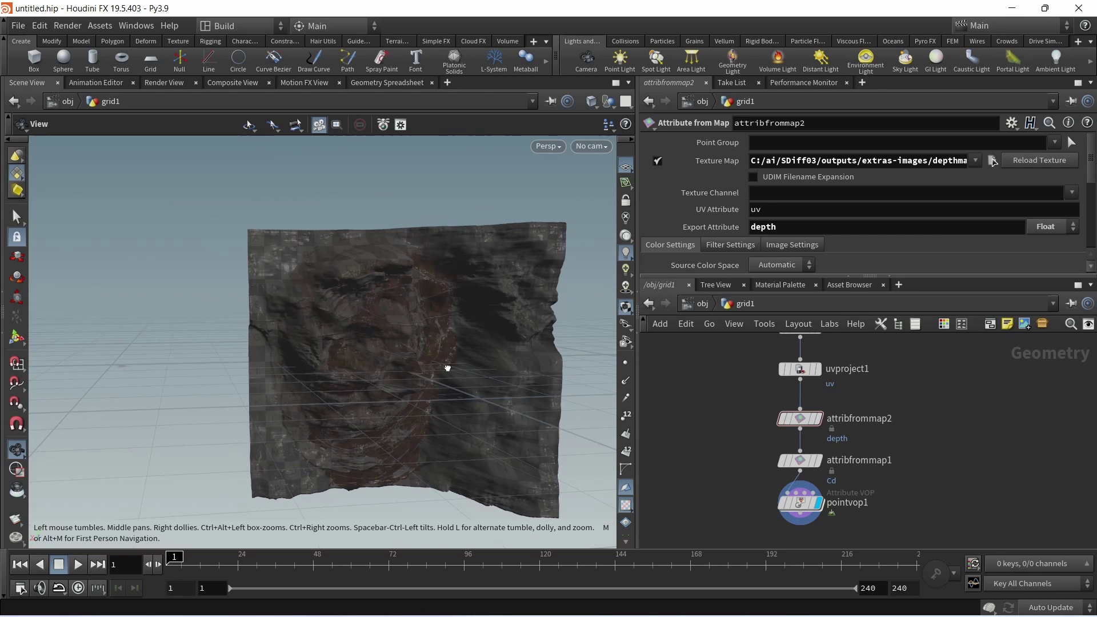
pyautogui.click(626, 217)
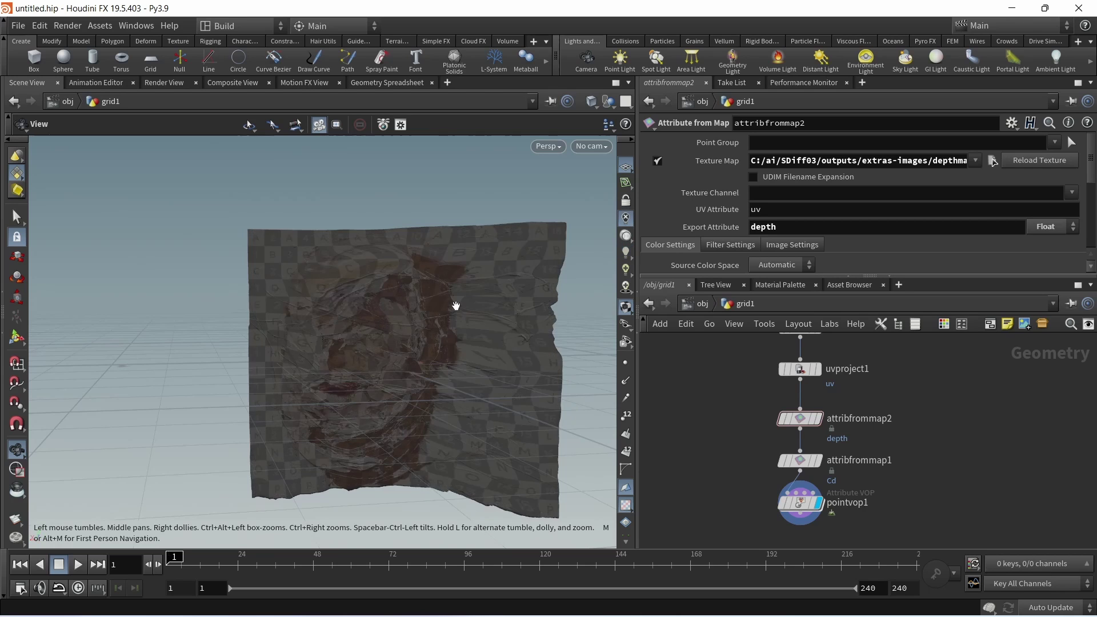
pyautogui.moveTo(455, 306); pyautogui.dragTo(528, 303)
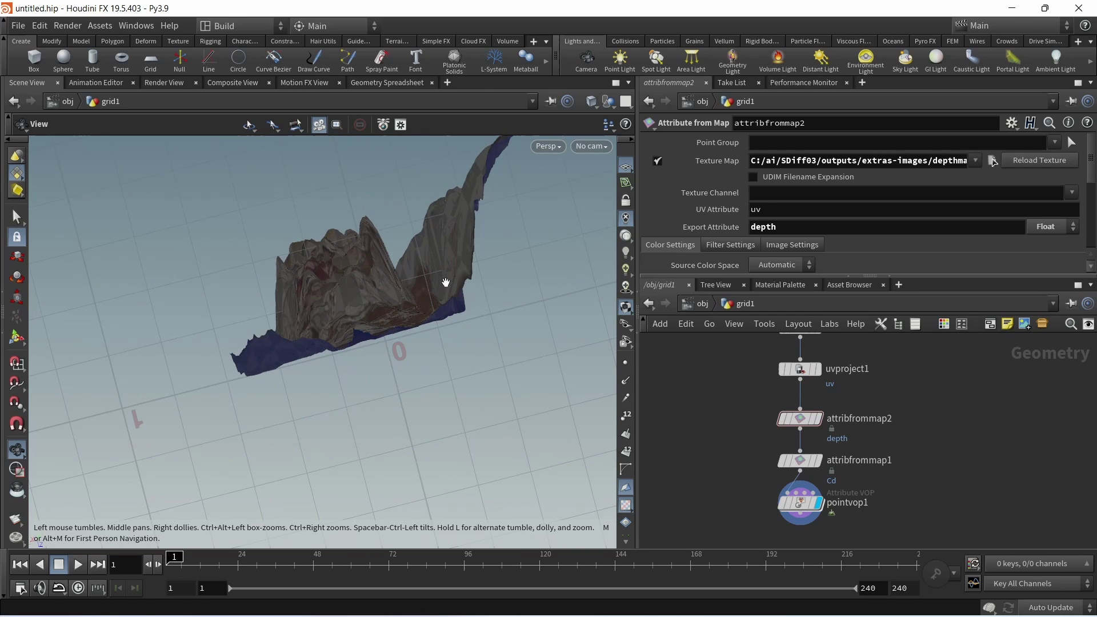
pyautogui.moveTo(561, 428); pyautogui.dragTo(525, 348)
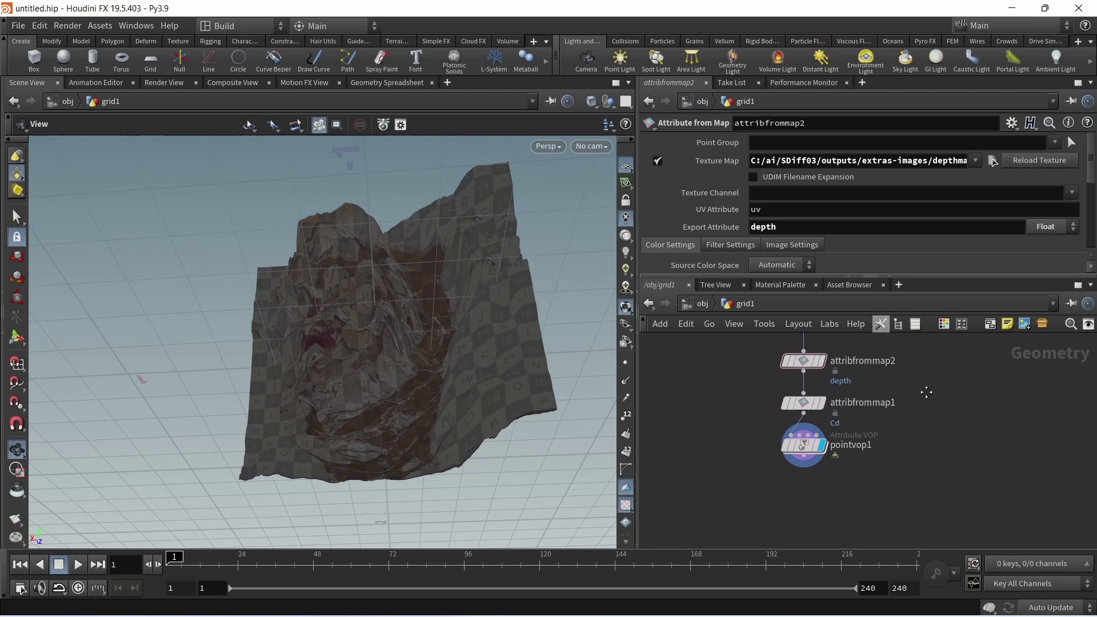
# Step: Add a Group Create node after pointvop1 and set its group type to Edges
pyautogui.click(773, 437)
pyautogui.press('Tab')
pyautogui.write('gro')
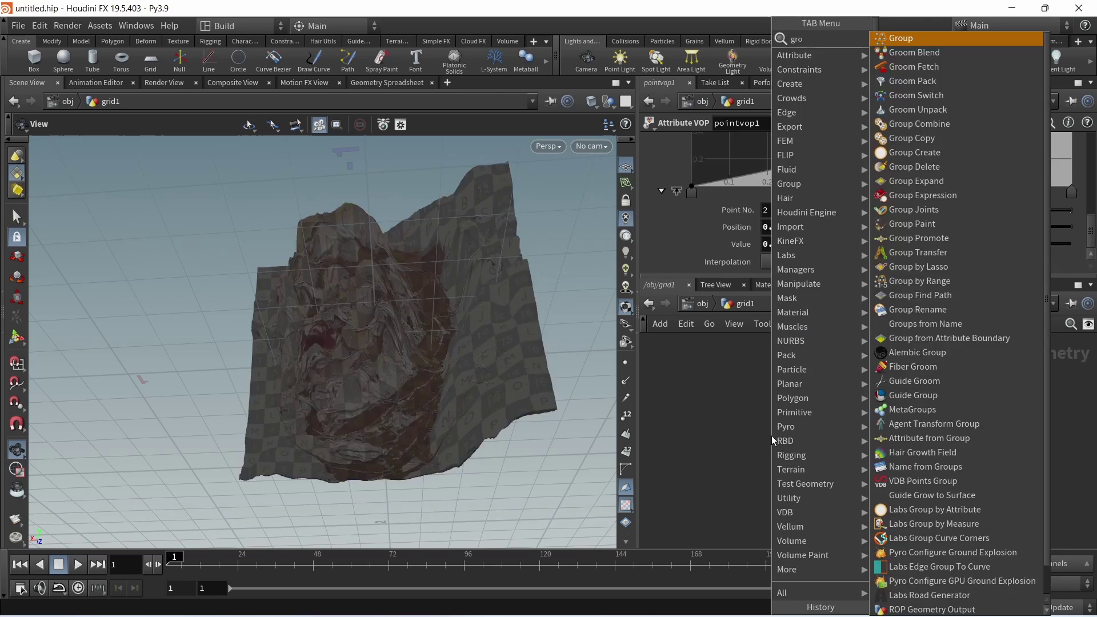
pyautogui.press('Return')
pyautogui.press('Return')
pyautogui.click(784, 164)
pyautogui.click(772, 201)
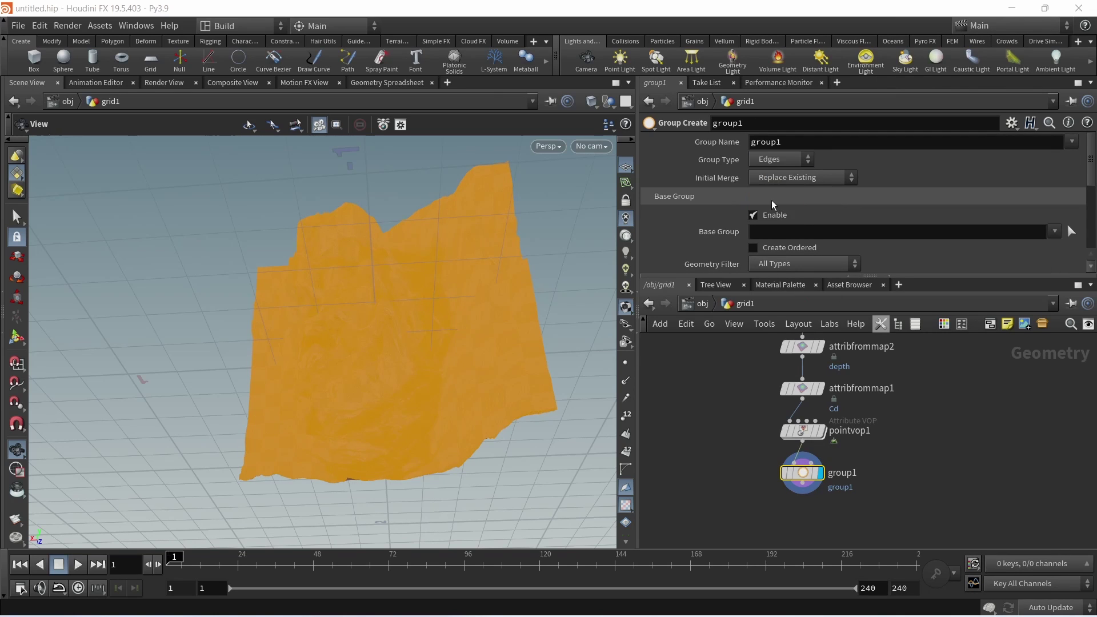
# Step: Name the edge group sides and disable its Base Group option
pyautogui.doubleClick(753, 142)
pyautogui.write('sides')
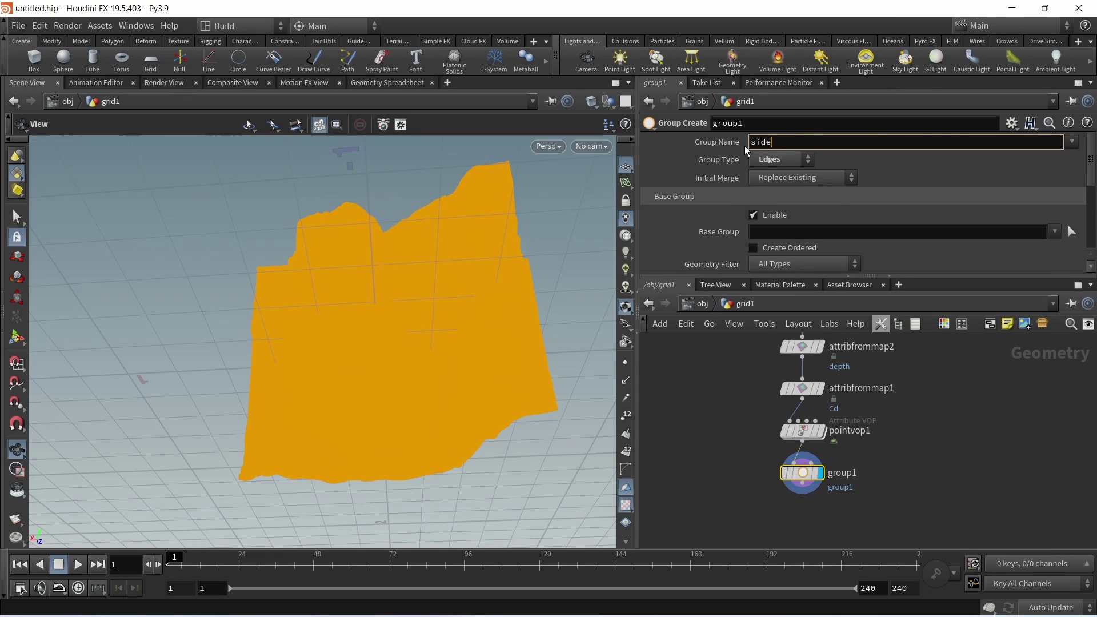
pyautogui.press('Return')
pyautogui.click(754, 216)
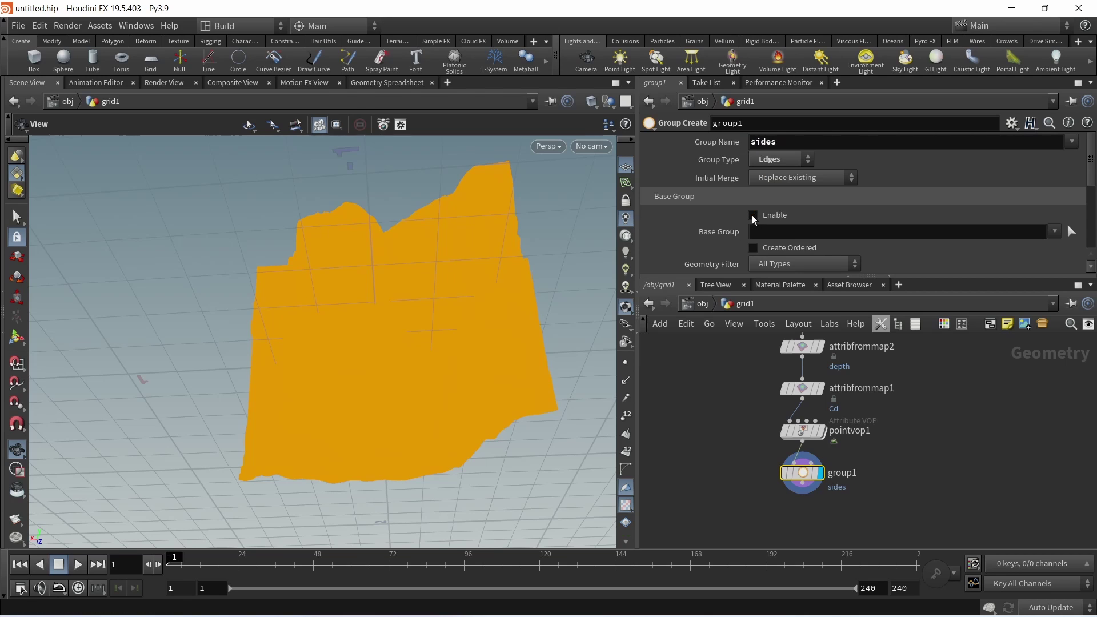
# Step: Enable Include by Edges with Unshared Edges for the sides group, and check the selected border around the relief
pyautogui.moveTo(795, 278); pyautogui.dragTo(820, 356)
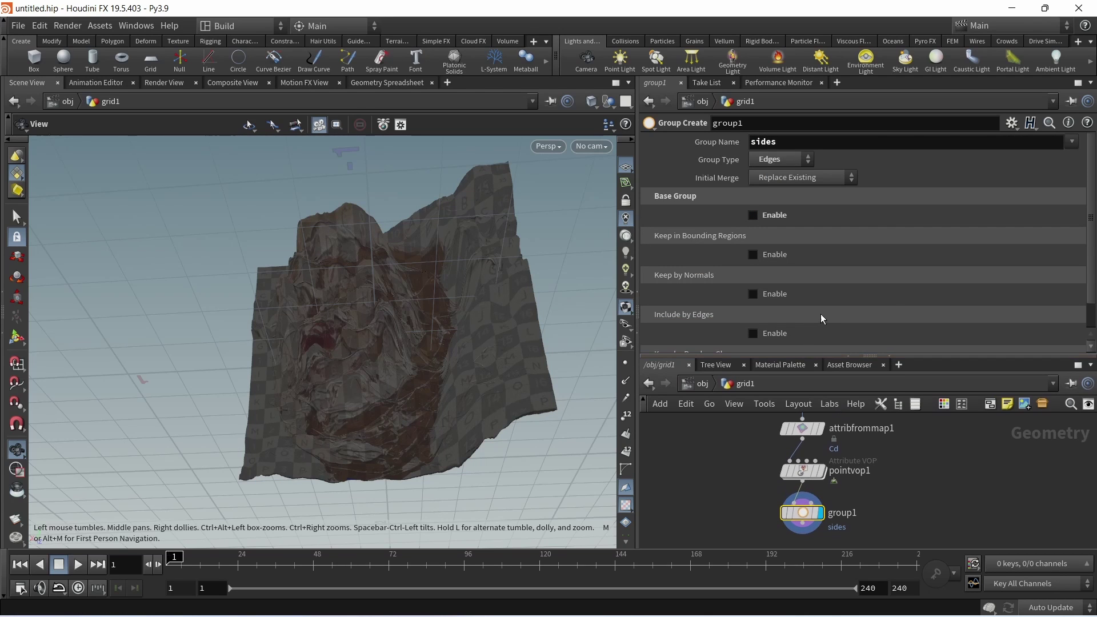
pyautogui.click(753, 333)
pyautogui.scroll(-5, 1091, 230)
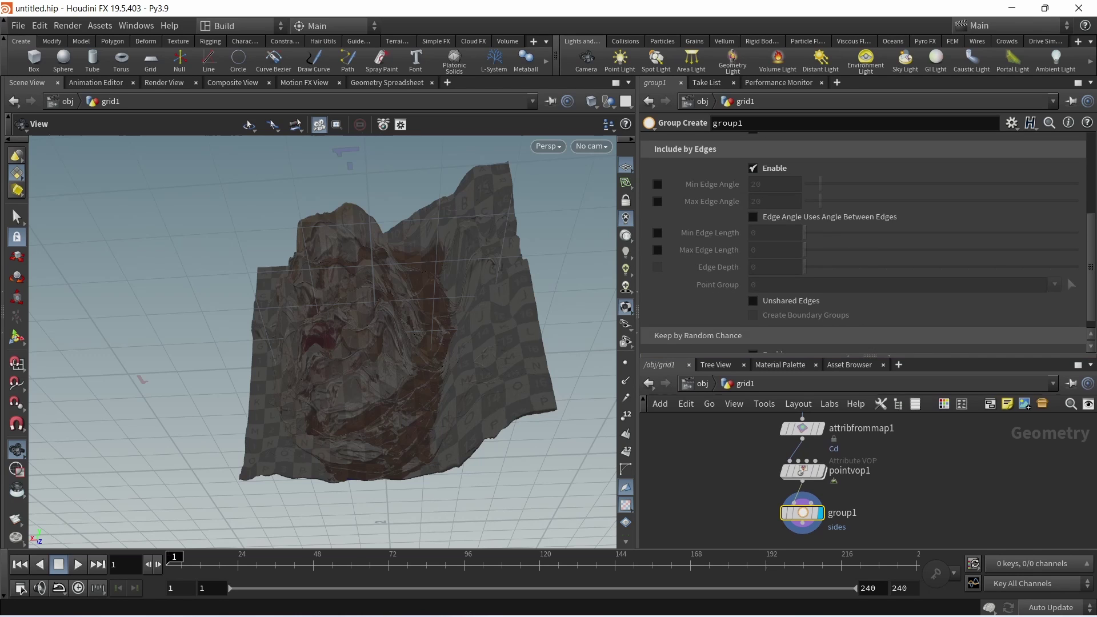
pyautogui.moveTo(426, 427); pyautogui.dragTo(342, 233)
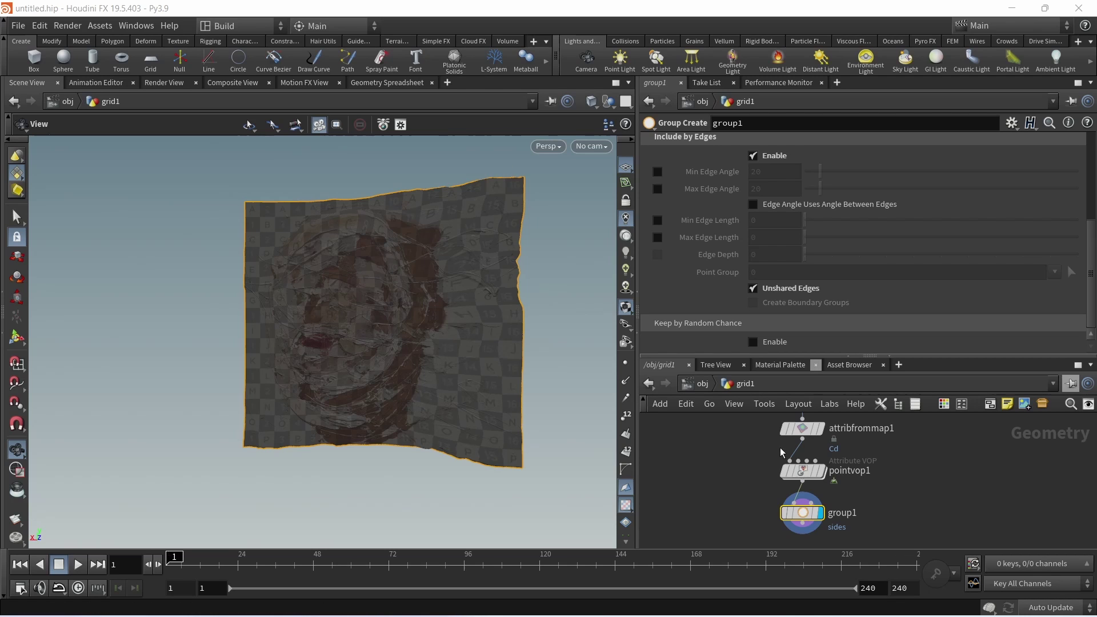
pyautogui.moveTo(486, 376); pyautogui.dragTo(492, 270)
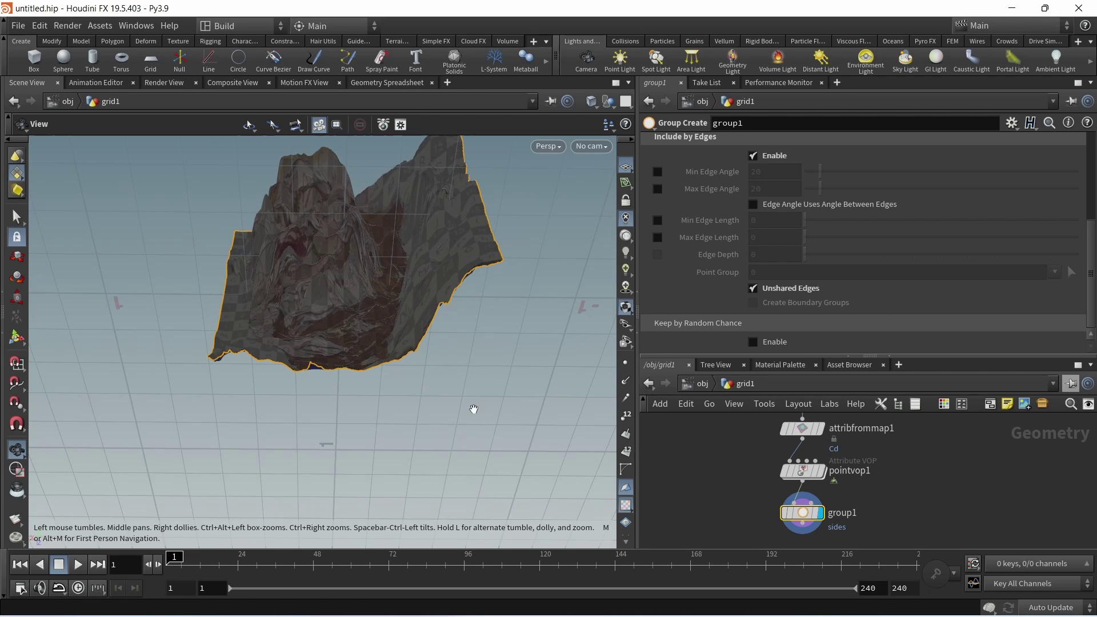
pyautogui.moveTo(983, 494); pyautogui.dragTo(980, 462, button='middle')
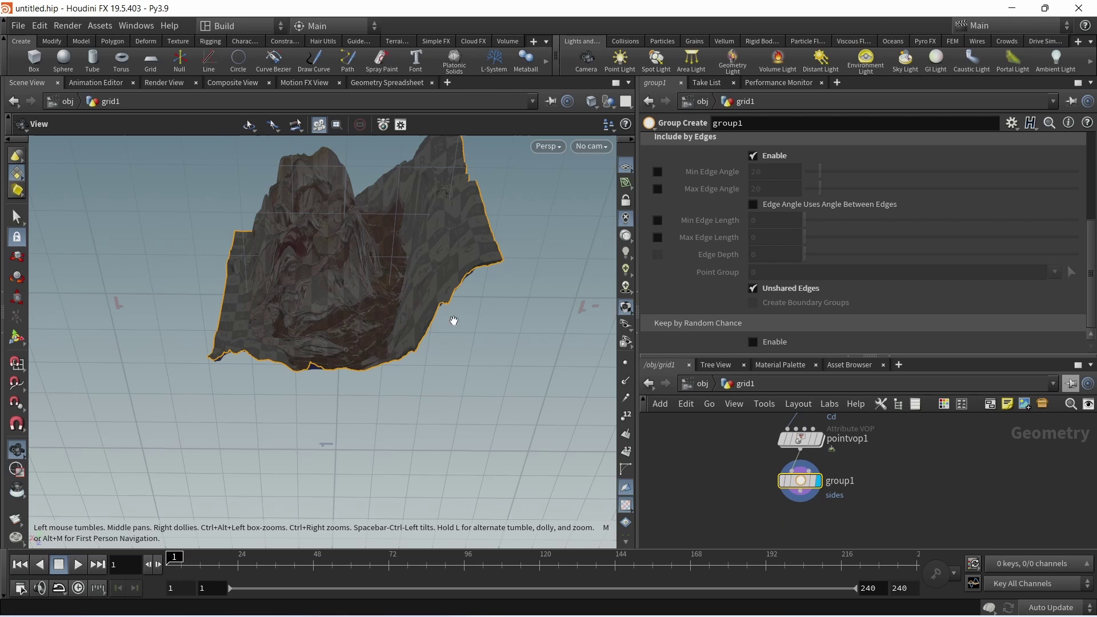
pyautogui.moveTo(464, 353); pyautogui.dragTo(553, 342)
pyautogui.moveTo(466, 331); pyautogui.dragTo(514, 394)
# Step: Add an Attribute Create node after group1, naming the attribute N and setting its type to Vector
pyautogui.moveTo(899, 495); pyautogui.dragTo(888, 468, button='middle')
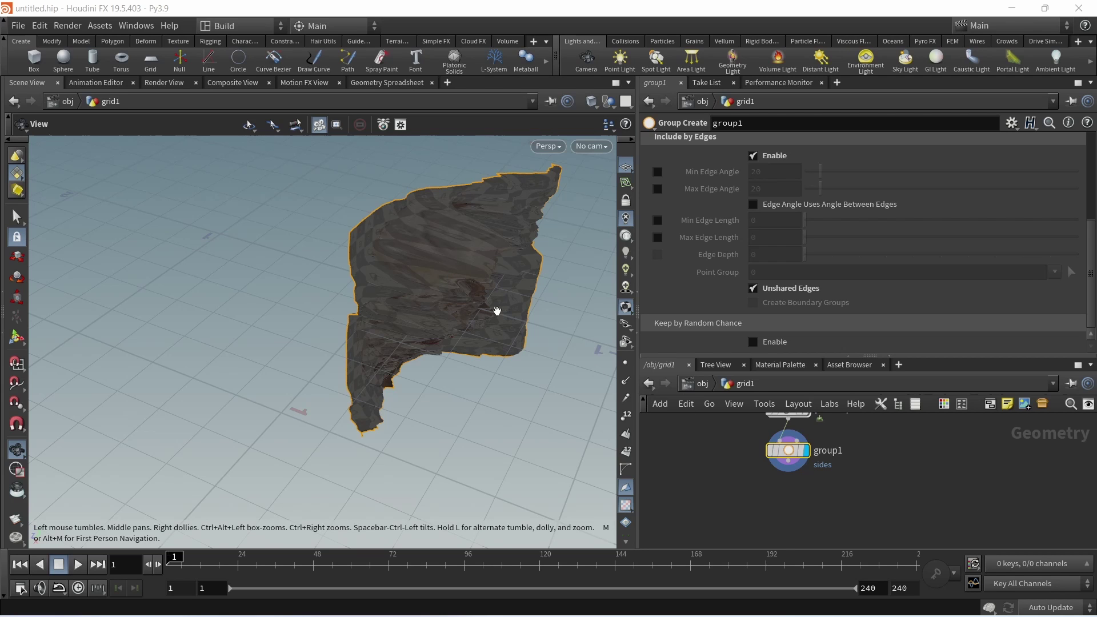
pyautogui.press('Tab')
pyautogui.write('attri')
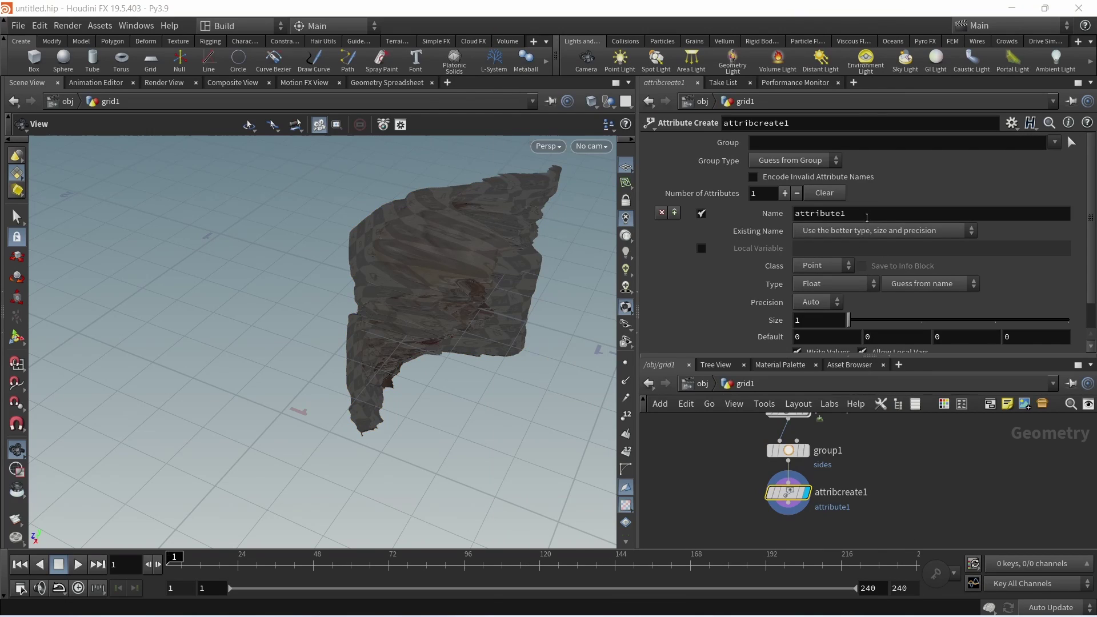
pyautogui.moveTo(868, 216); pyautogui.dragTo(687, 204)
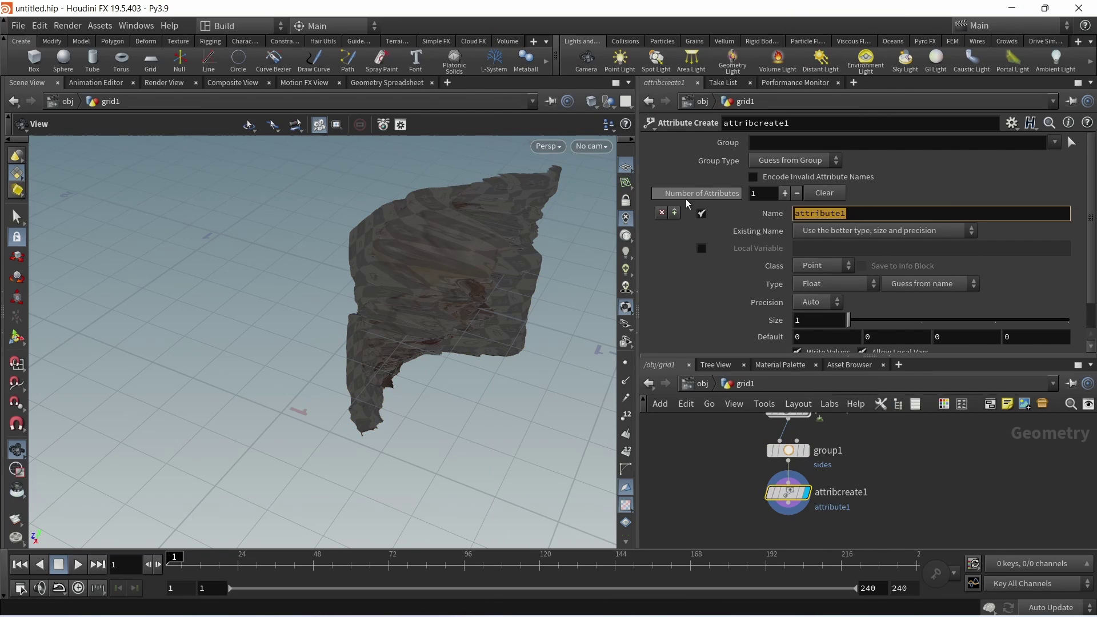
pyautogui.write('N')
pyautogui.click(857, 286)
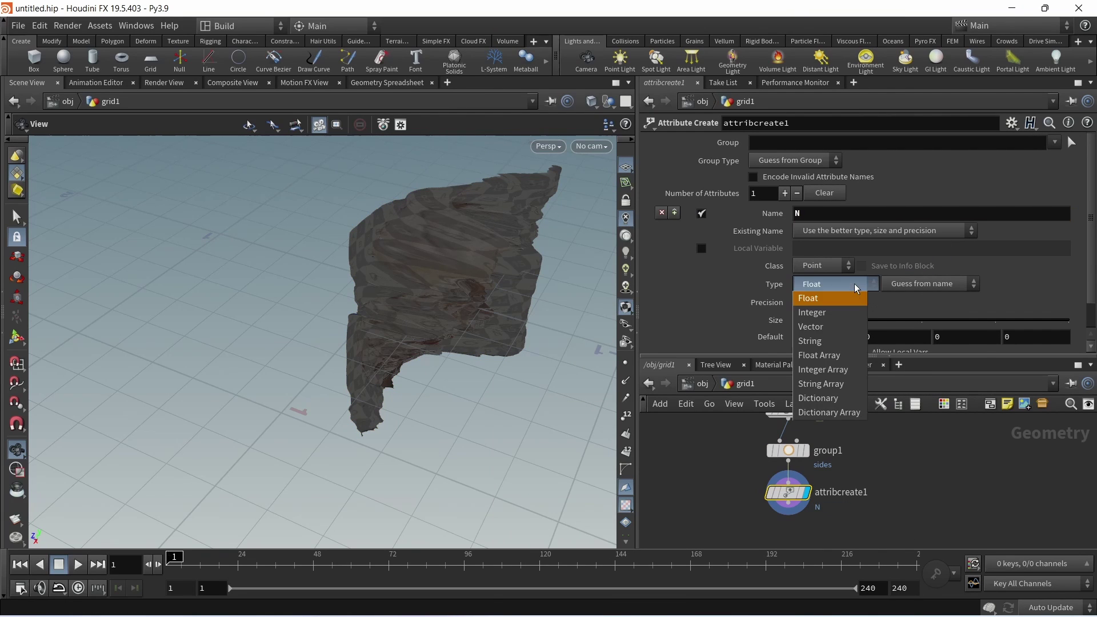
pyautogui.click(855, 327)
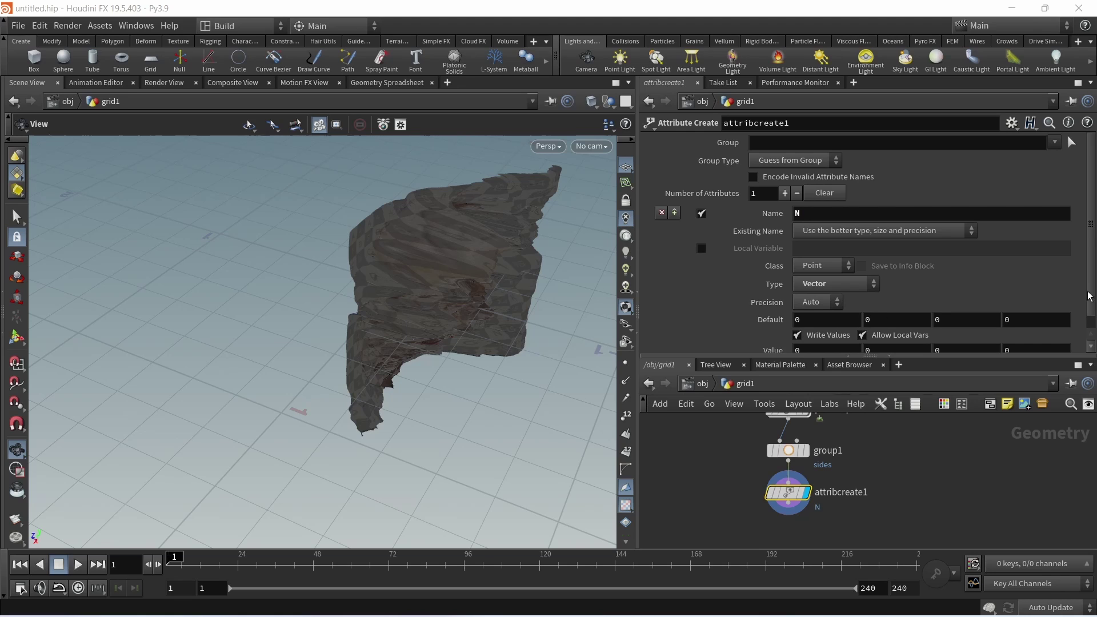
# Step: Set the third component of the N attribute's value to 1
pyautogui.moveTo(1090, 297); pyautogui.dragTo(1090, 312)
pyautogui.moveTo(878, 338); pyautogui.dragTo(783, 360)
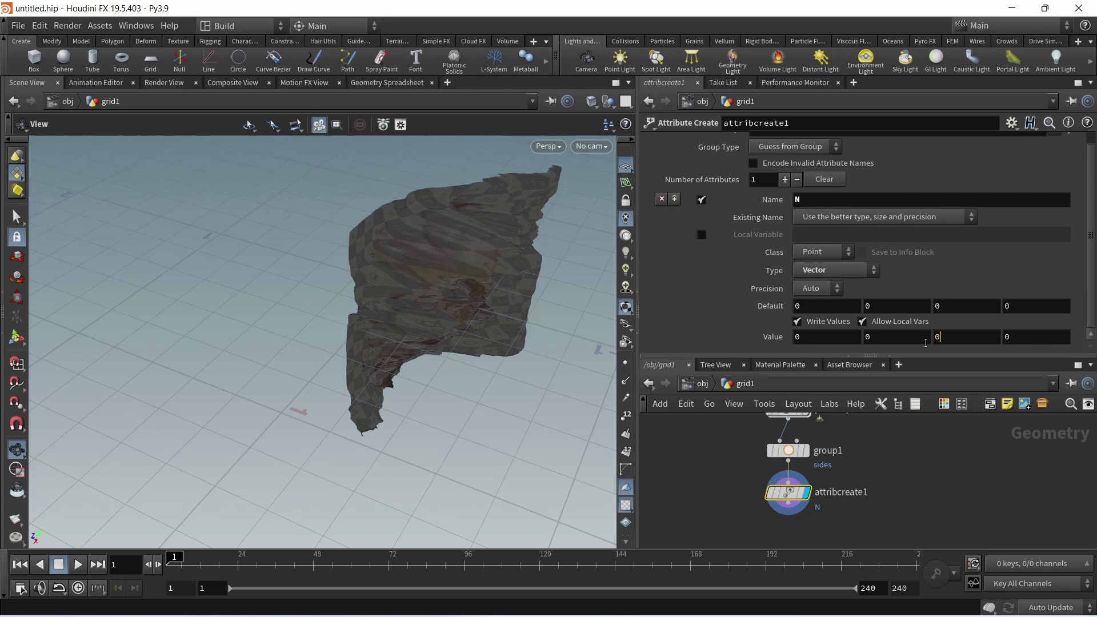
pyautogui.moveTo(946, 338); pyautogui.dragTo(897, 343)
pyautogui.write('1')
pyautogui.press('Return')
# Step: Add a PolyExtrude node after attribcreate1 and restrict it to the sides group
pyautogui.moveTo(958, 519); pyautogui.dragTo(953, 473, button='middle')
pyautogui.moveTo(910, 503); pyautogui.dragTo(771, 447)
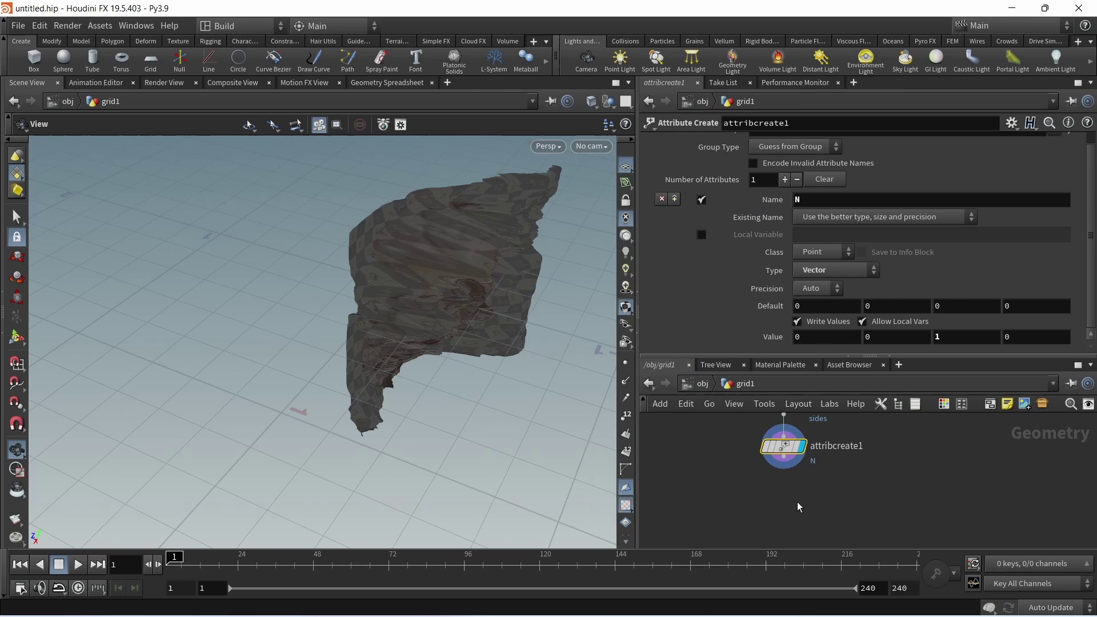
pyautogui.press('Tab')
pyautogui.write('poly')
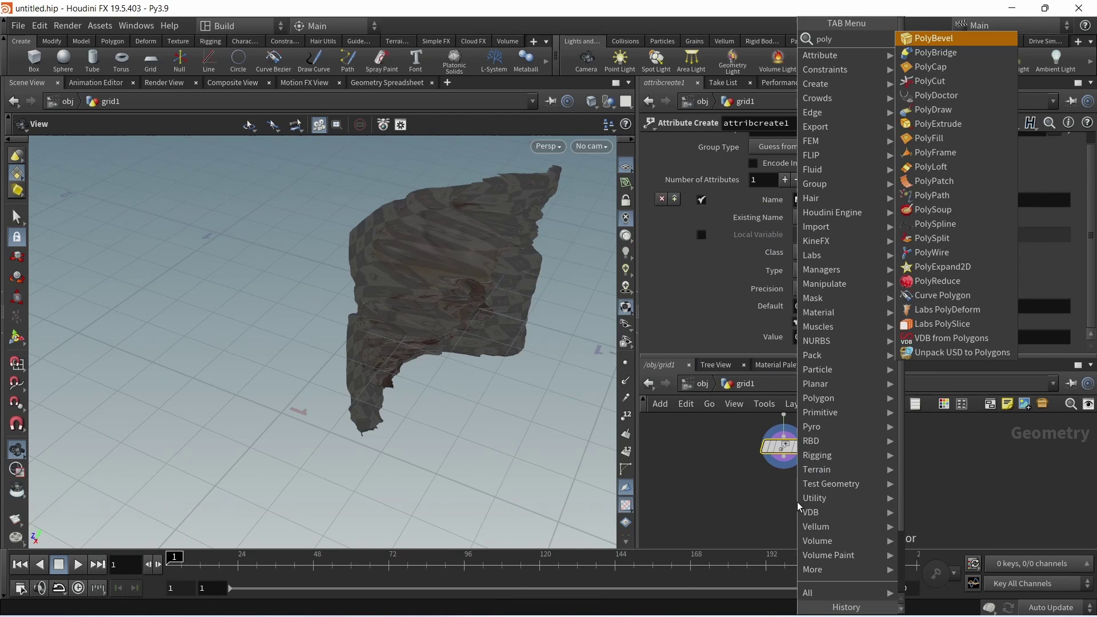
pyautogui.press('Return')
pyautogui.click(803, 497)
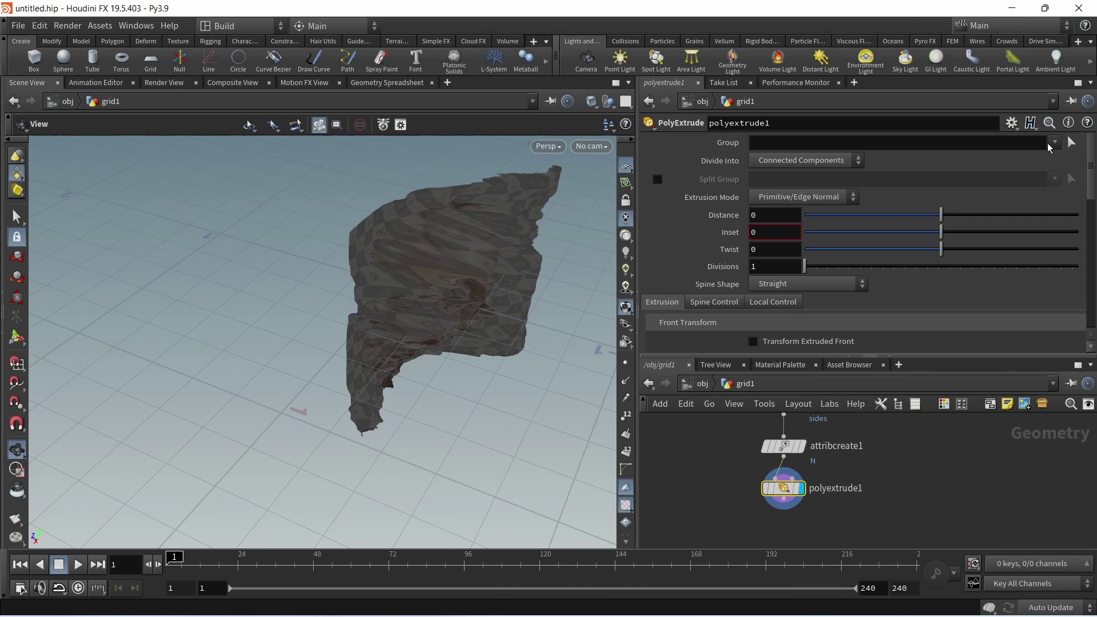
pyautogui.click(1052, 146)
pyautogui.click(1061, 157)
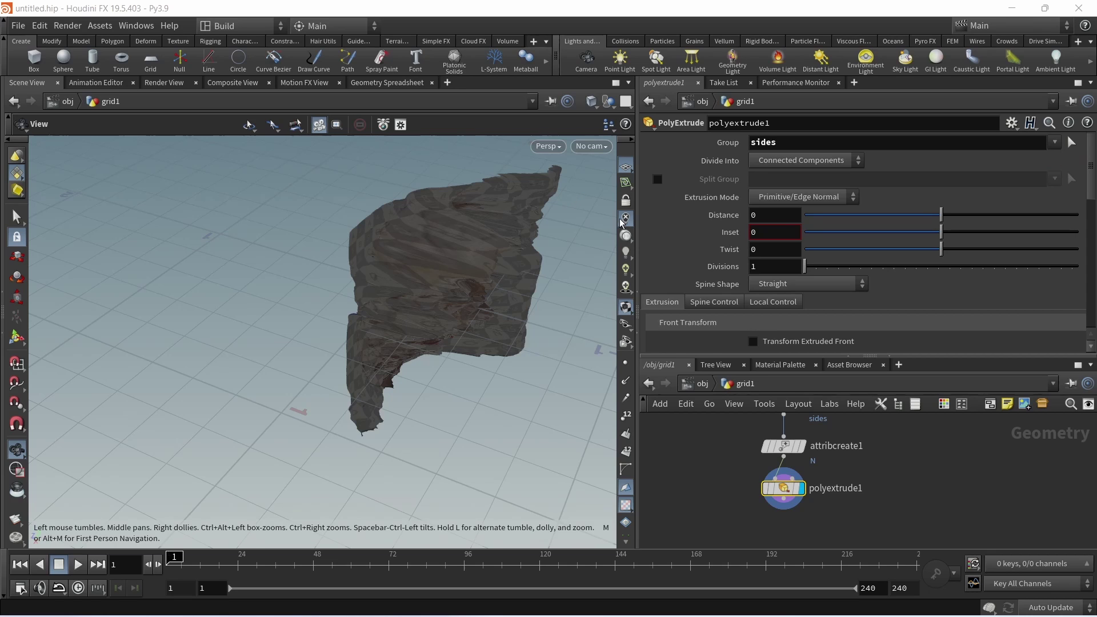
# Step: Extrude the sides by 0.209, with the extrusion mode set to Point Normal using Existing normals
pyautogui.moveTo(941, 216); pyautogui.dragTo(971, 222)
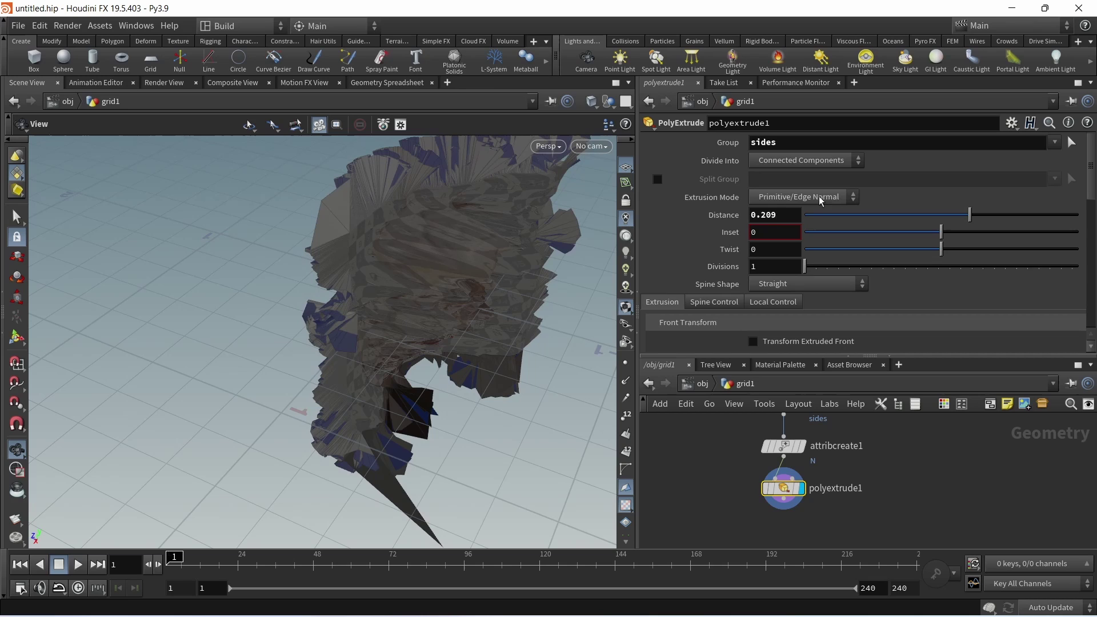
pyautogui.click(785, 199)
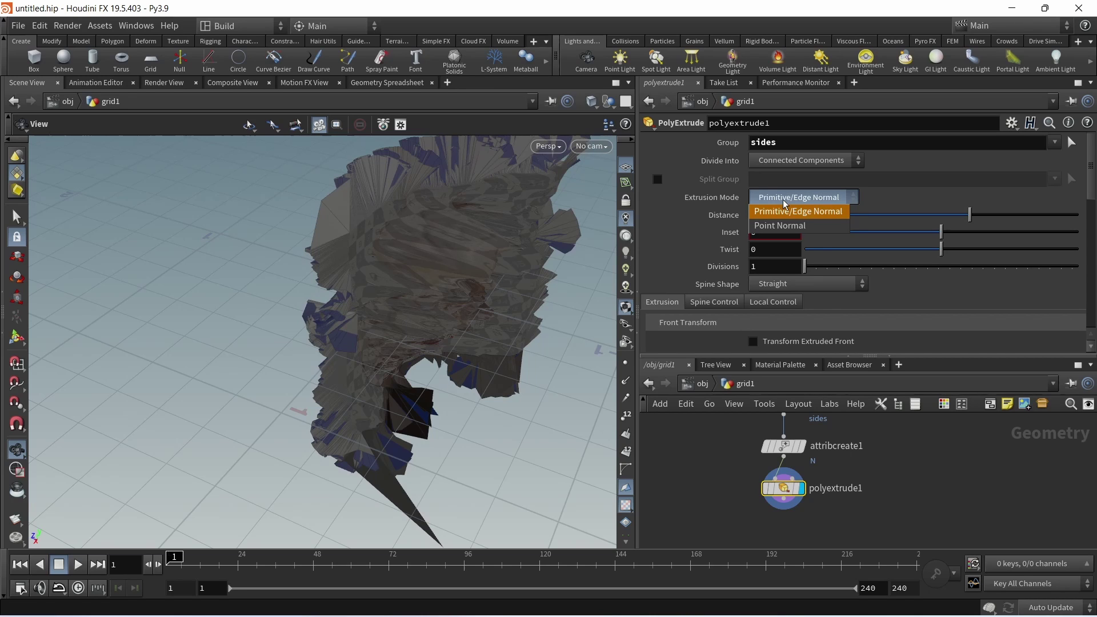
pyautogui.click(776, 227)
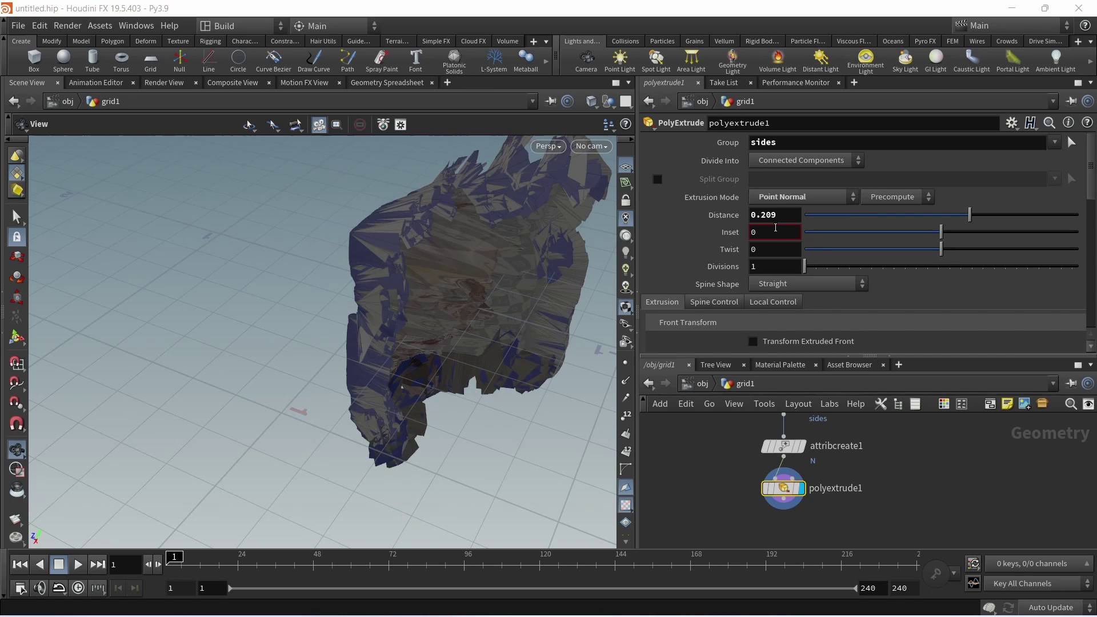
pyautogui.click(893, 197)
pyautogui.click(894, 225)
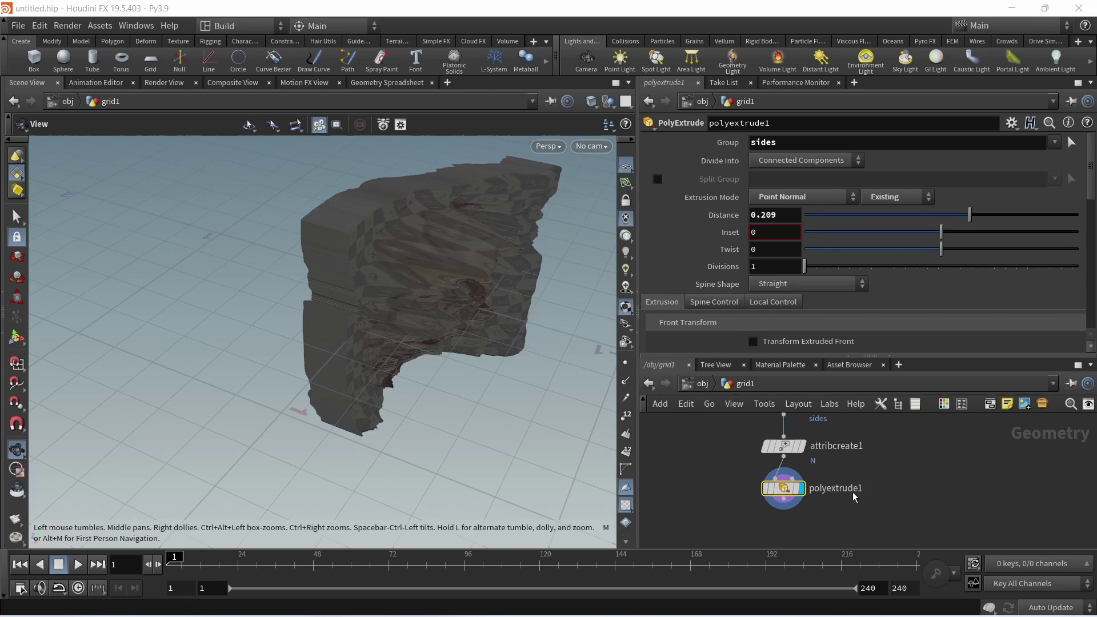
# Step: Increase the side extrusion distance to 1 and inspect the extruded block from the side and below
pyautogui.moveTo(970, 216); pyautogui.dragTo(1080, 218)
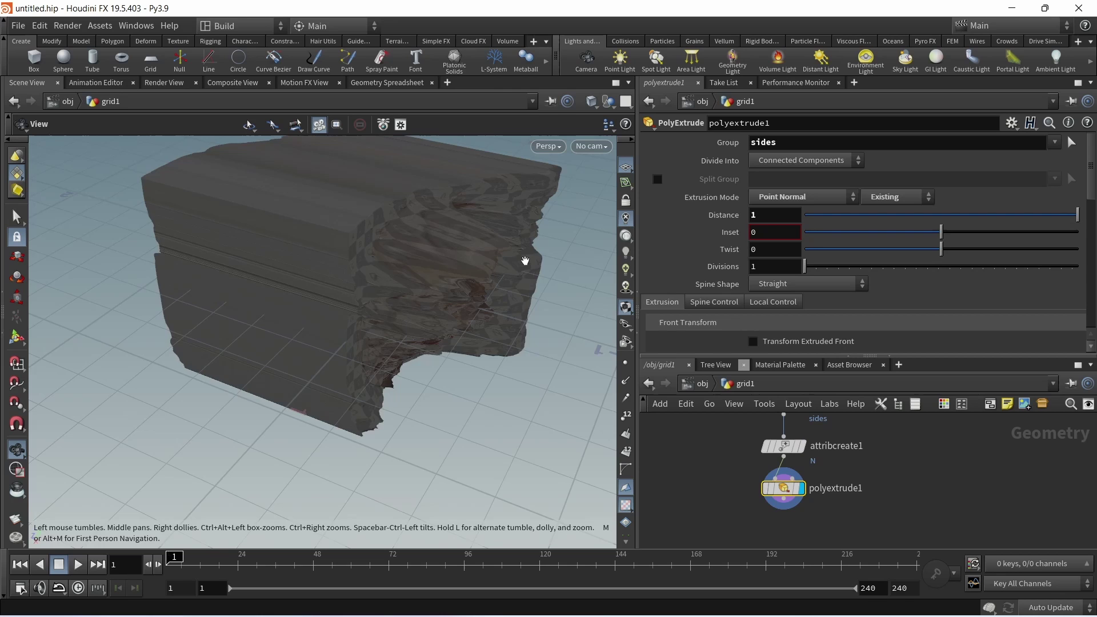
pyautogui.moveTo(527, 257); pyautogui.dragTo(458, 247)
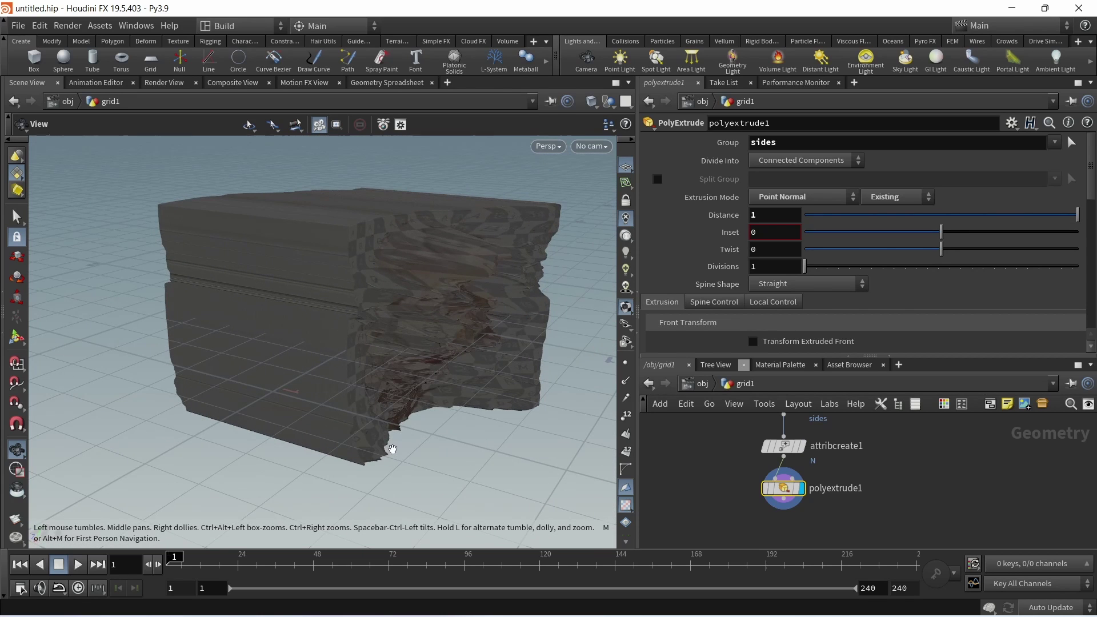
pyautogui.moveTo(308, 299); pyautogui.dragTo(307, 217)
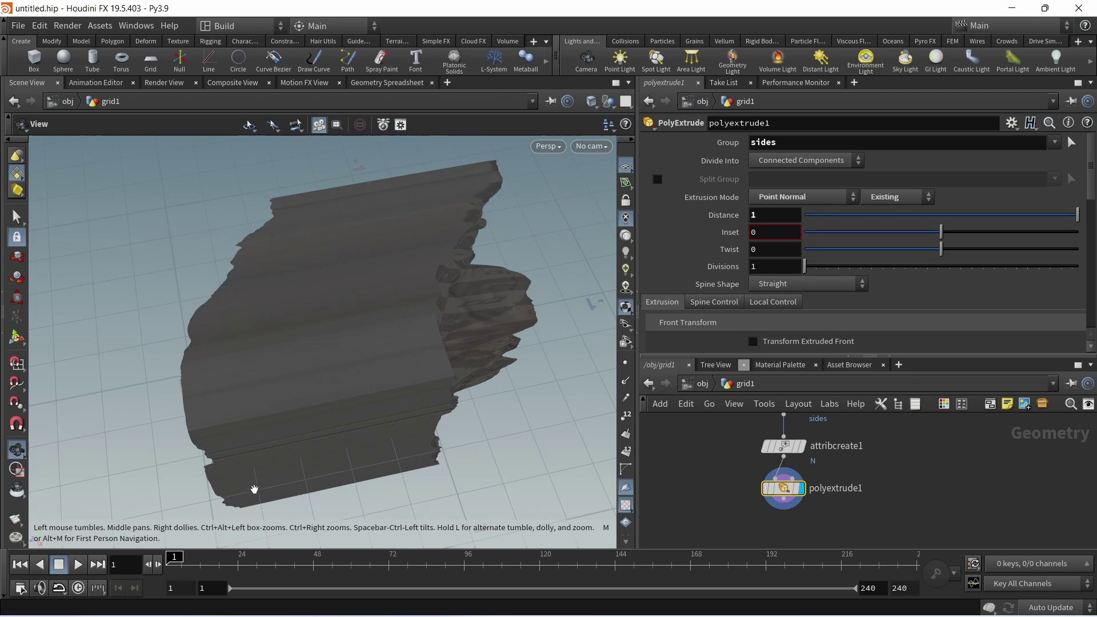
# Step: Add a Normal node after polyextrude1 to recompute the block's normals
pyautogui.moveTo(254, 490); pyautogui.dragTo(602, 360)
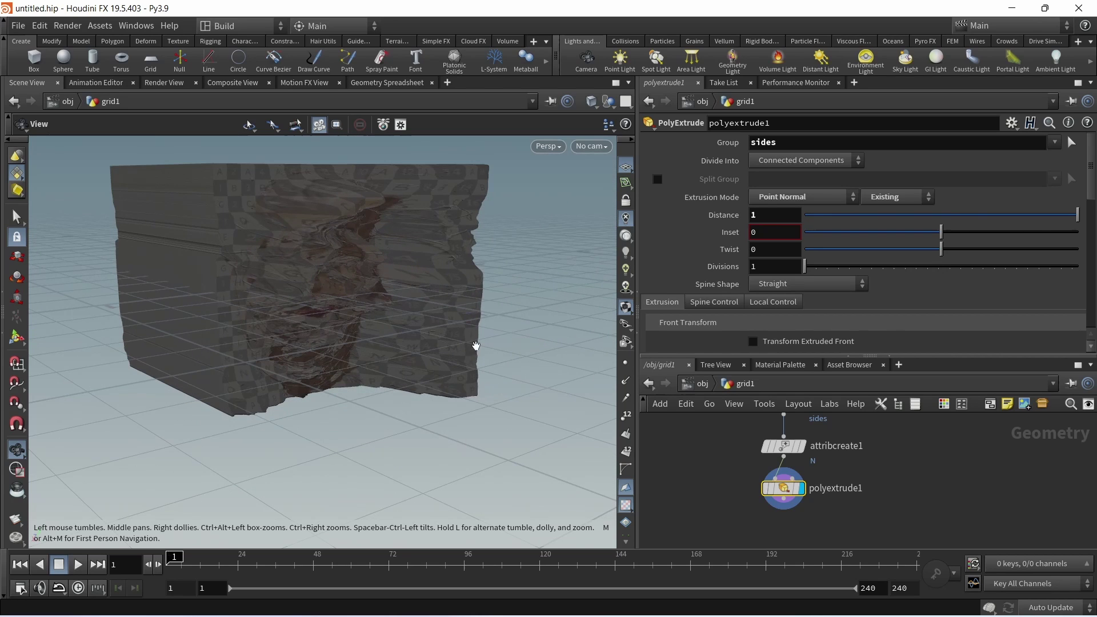
pyautogui.moveTo(802, 497)
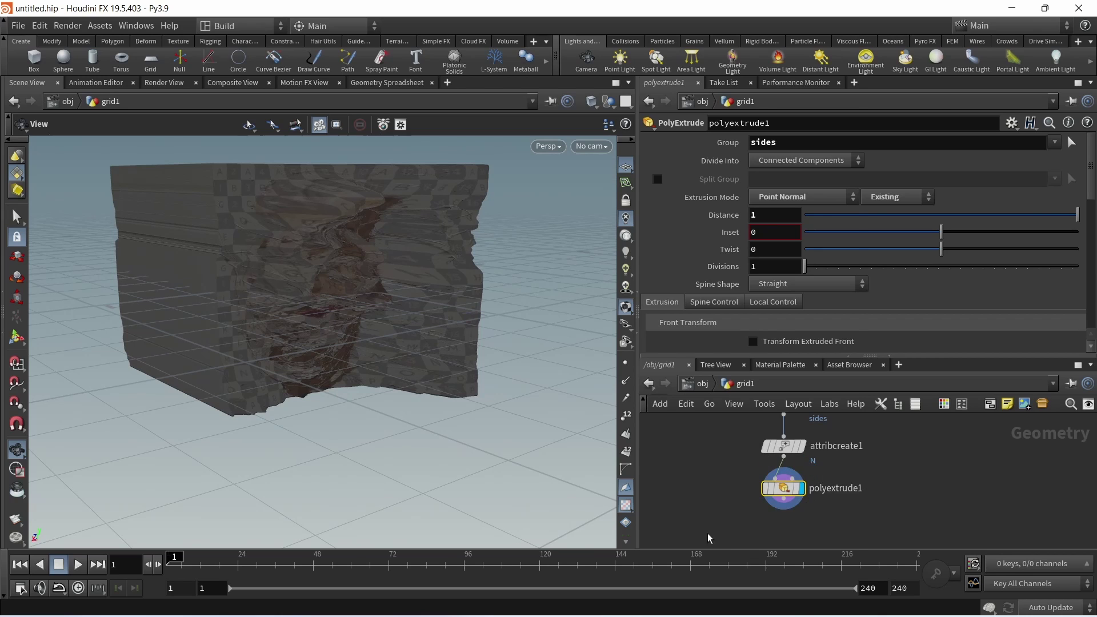
pyautogui.press('Tab')
pyautogui.write('normal')
pyautogui.press('Return')
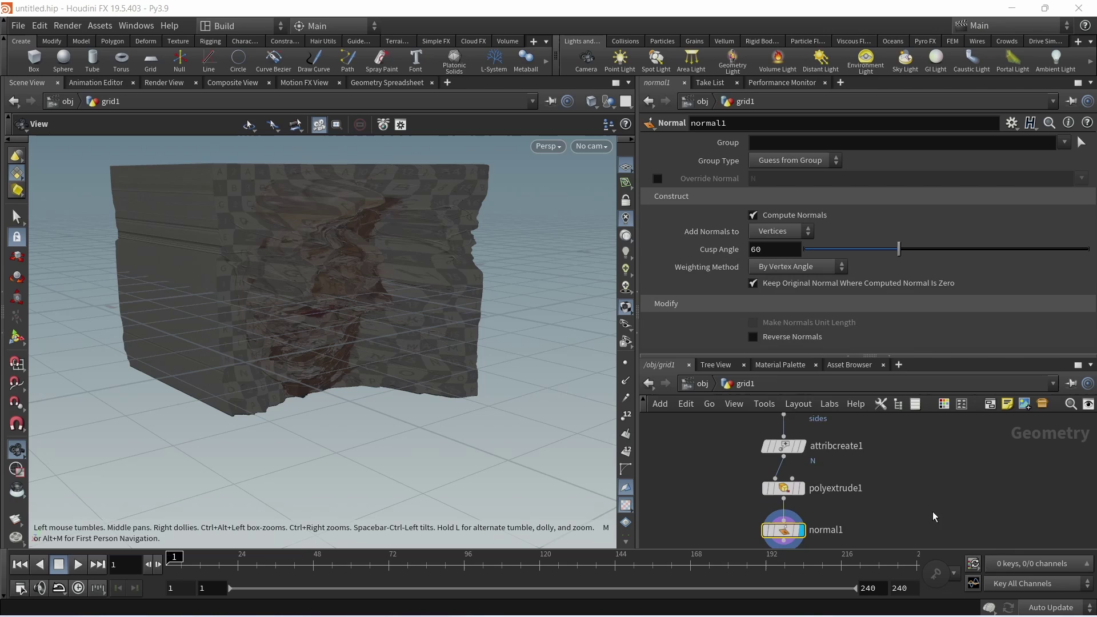
# Step: Add a Null node after normal1 and name it OUT
pyautogui.press('Tab')
pyautogui.write('null')
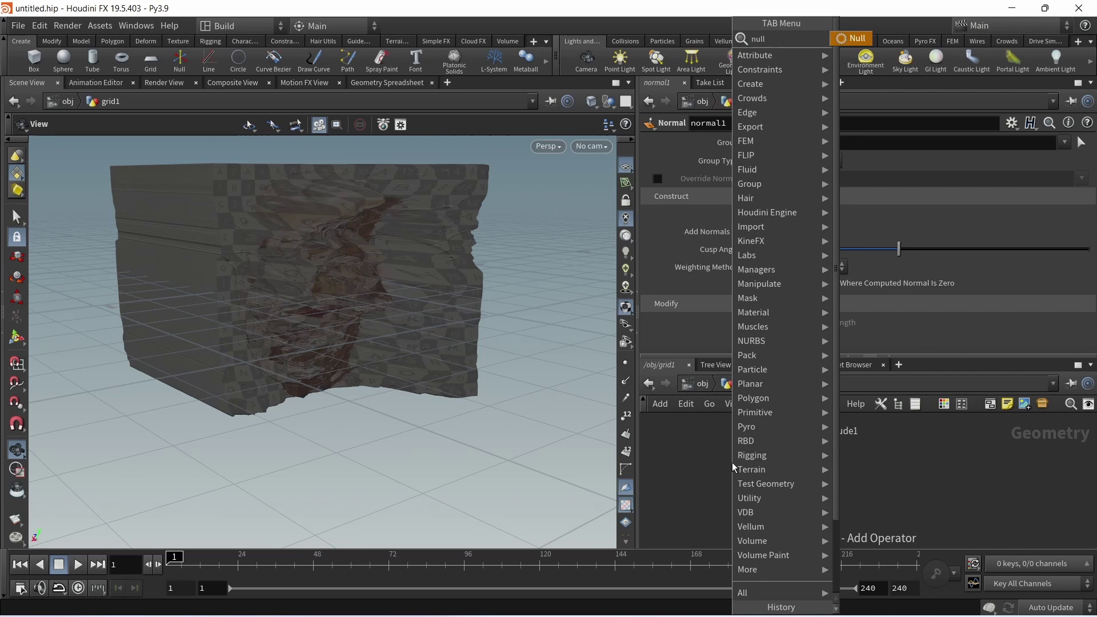
pyautogui.press('Return')
pyautogui.press('Return')
pyautogui.click(803, 521)
pyautogui.write('UT')
pyautogui.press('Return')
pyautogui.click(805, 522)
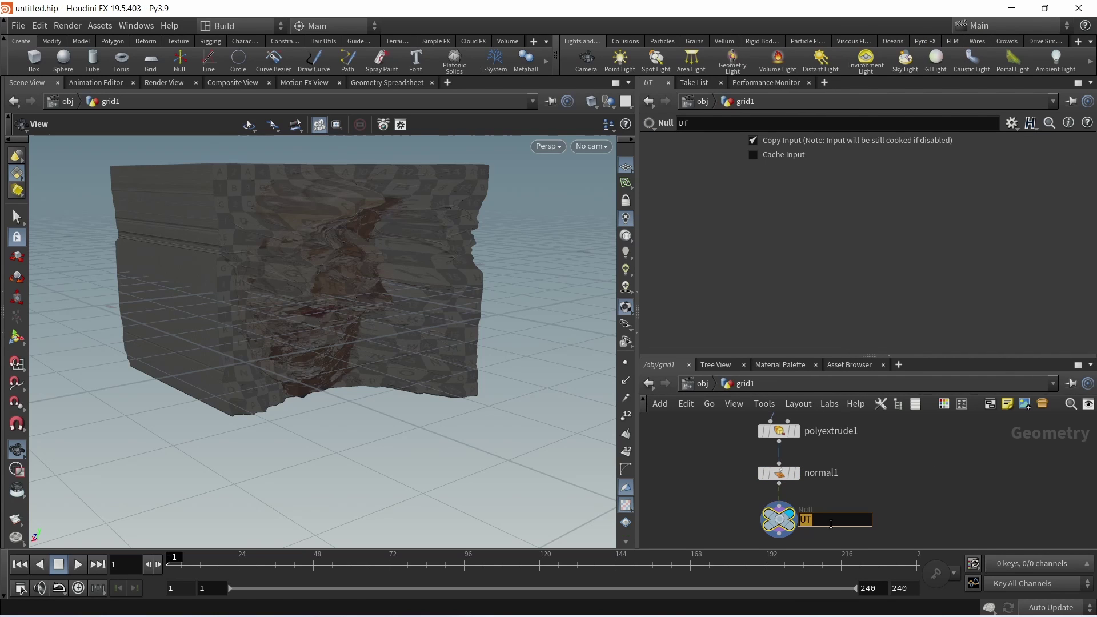
pyautogui.press('Return')
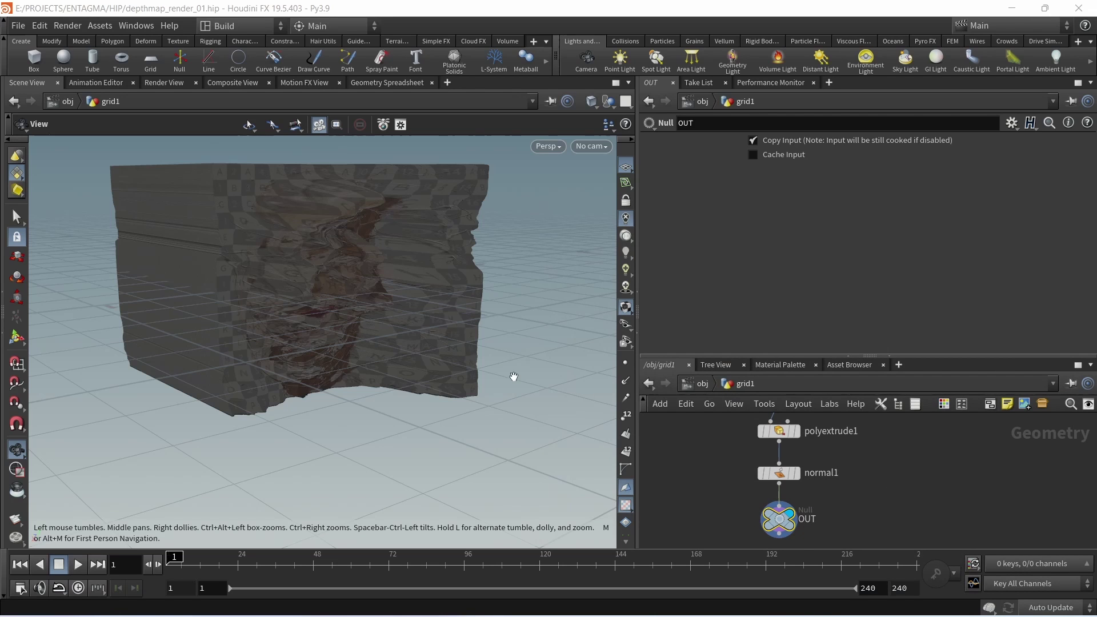
# Step: Enlarge the network area and move pointvop1 and all nodes after it down to open a gap below attribfrommap1
pyautogui.moveTo(462, 356)
pyautogui.mouseDown()
pyautogui.moveTo(404, 304)
pyautogui.moveTo(423, 358)
pyautogui.moveTo(467, 335)
pyautogui.mouseUp()
pyautogui.moveTo(720, 358); pyautogui.dragTo(720, 249)
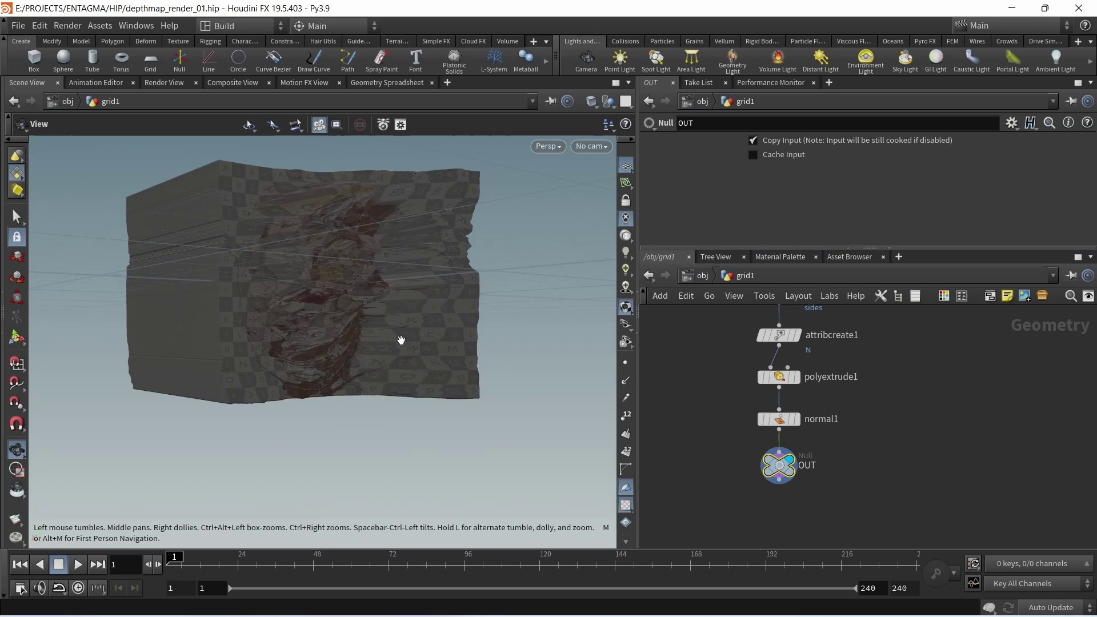
pyautogui.moveTo(401, 341); pyautogui.dragTo(438, 329, button='right')
pyautogui.moveTo(438, 329); pyautogui.dragTo(440, 400)
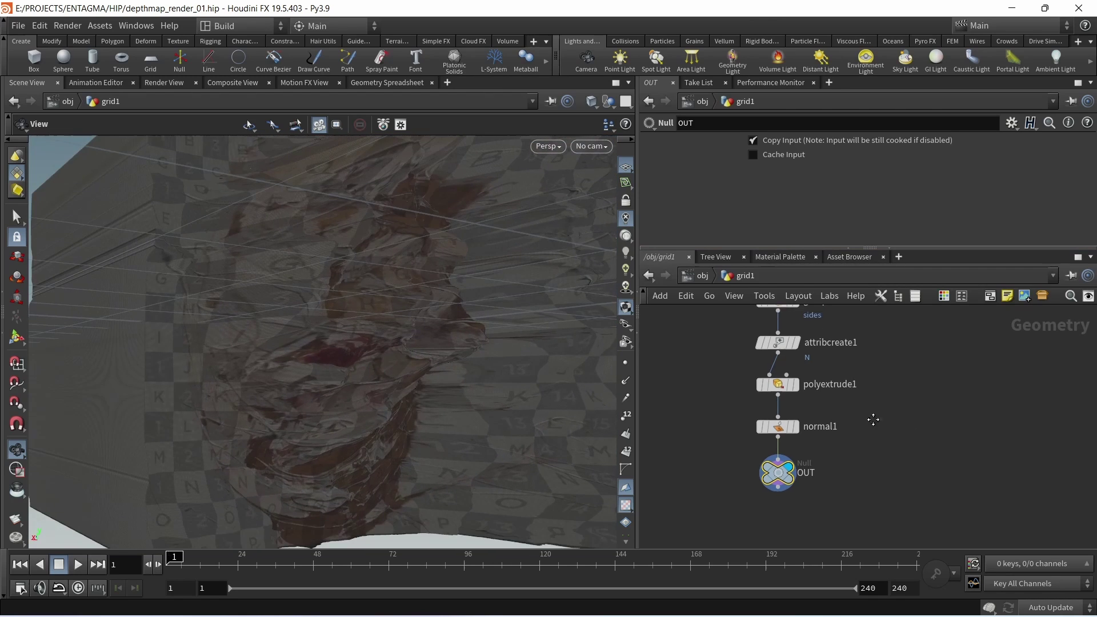
pyautogui.moveTo(872, 421); pyautogui.dragTo(847, 513, button='middle')
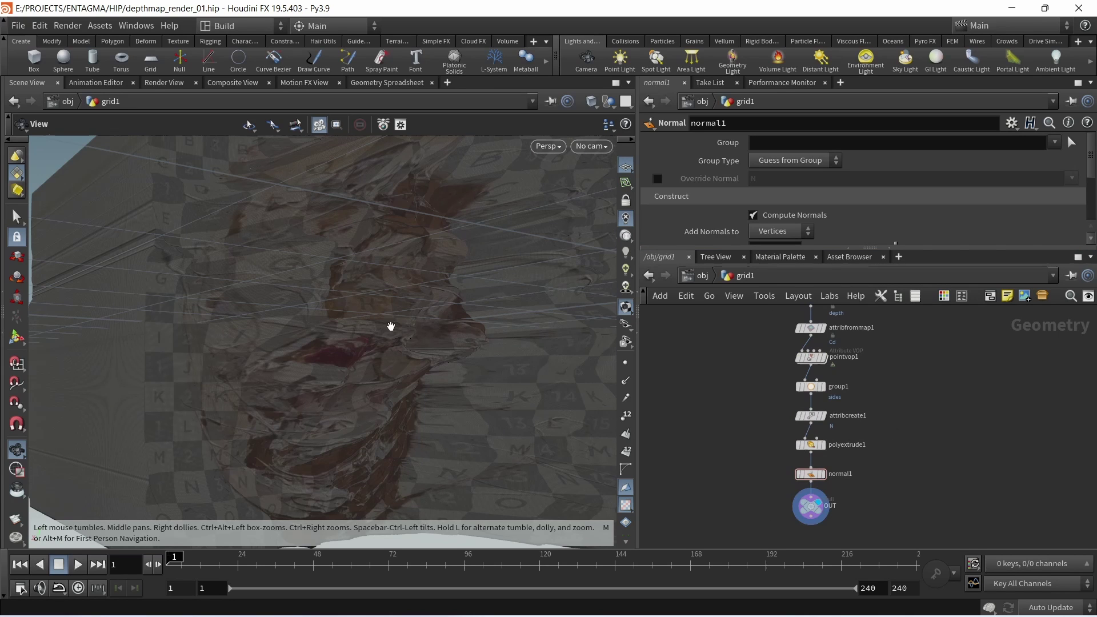
pyautogui.moveTo(754, 350); pyautogui.dragTo(920, 521)
pyautogui.moveTo(814, 366); pyautogui.dragTo(814, 405)
pyautogui.click(852, 370)
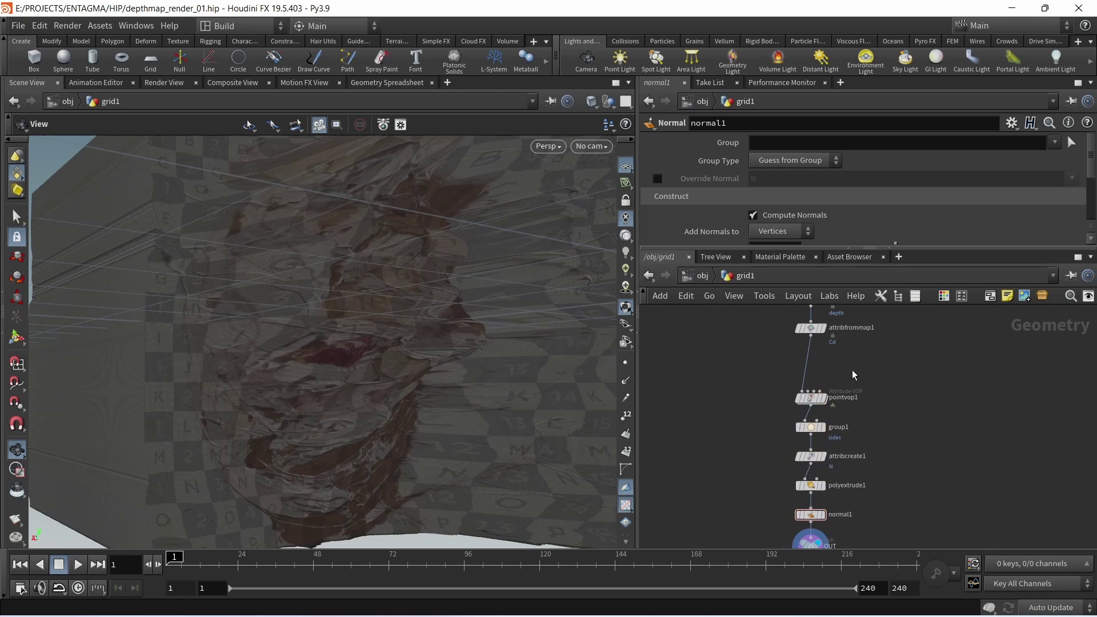
# Step: Insert an Attribute Blur node between attribfrommap1 and pointvop1
pyautogui.scroll(3, 852, 374)
pyautogui.moveTo(852, 373); pyautogui.dragTo(853, 405, button='middle')
pyautogui.press('Tab')
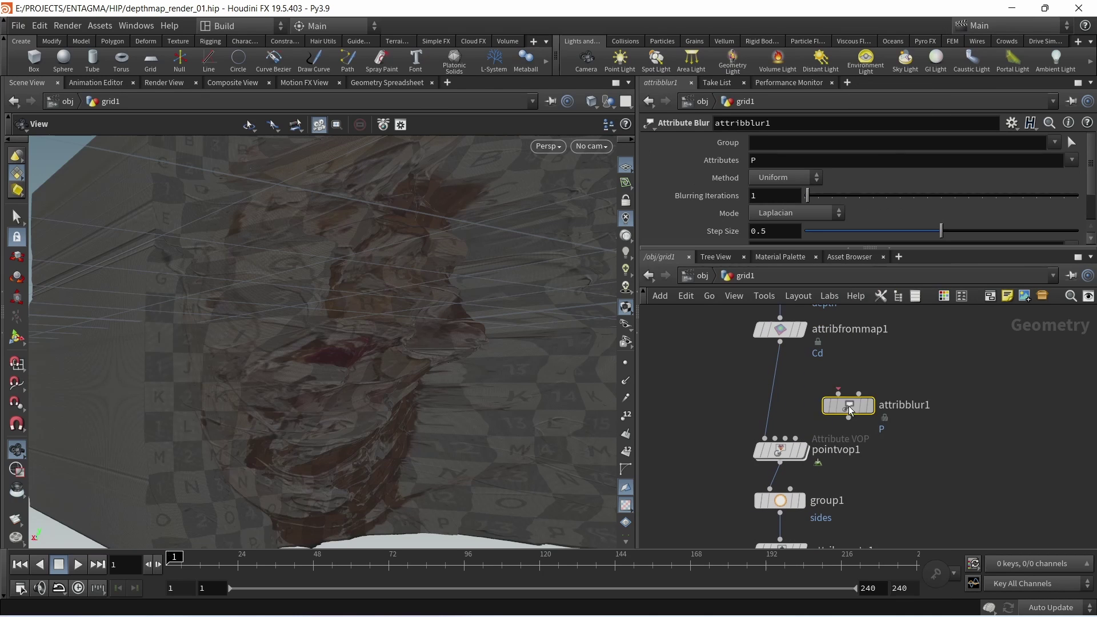
pyautogui.moveTo(850, 407); pyautogui.dragTo(783, 396)
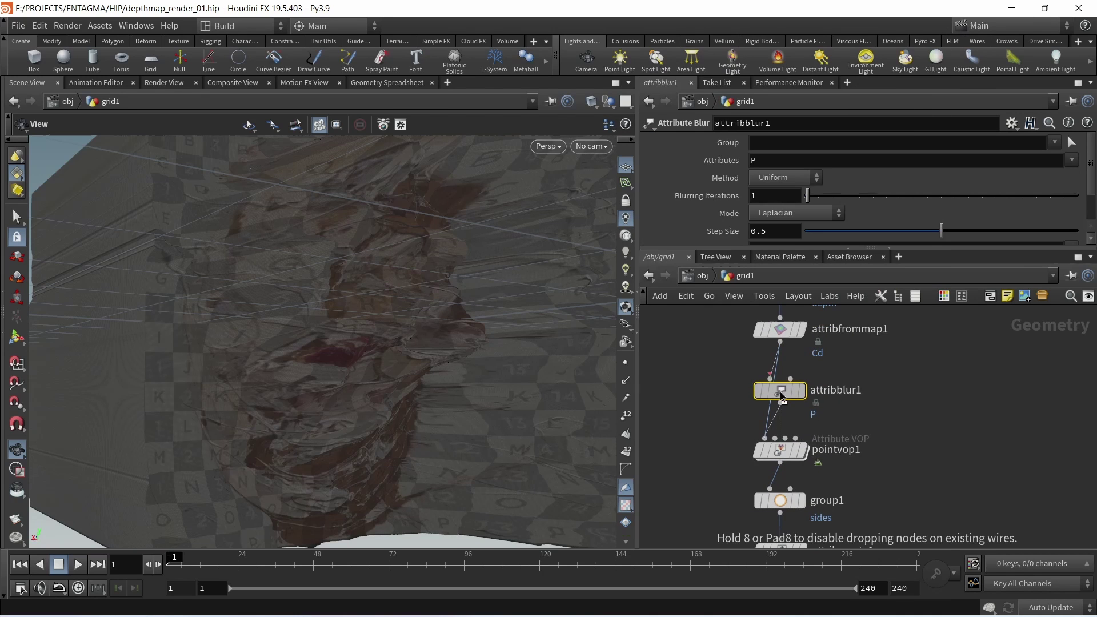
# Step: Make attribblur1 blur the depth attribute with 100 blurring iterations
pyautogui.moveTo(772, 161); pyautogui.dragTo(628, 159)
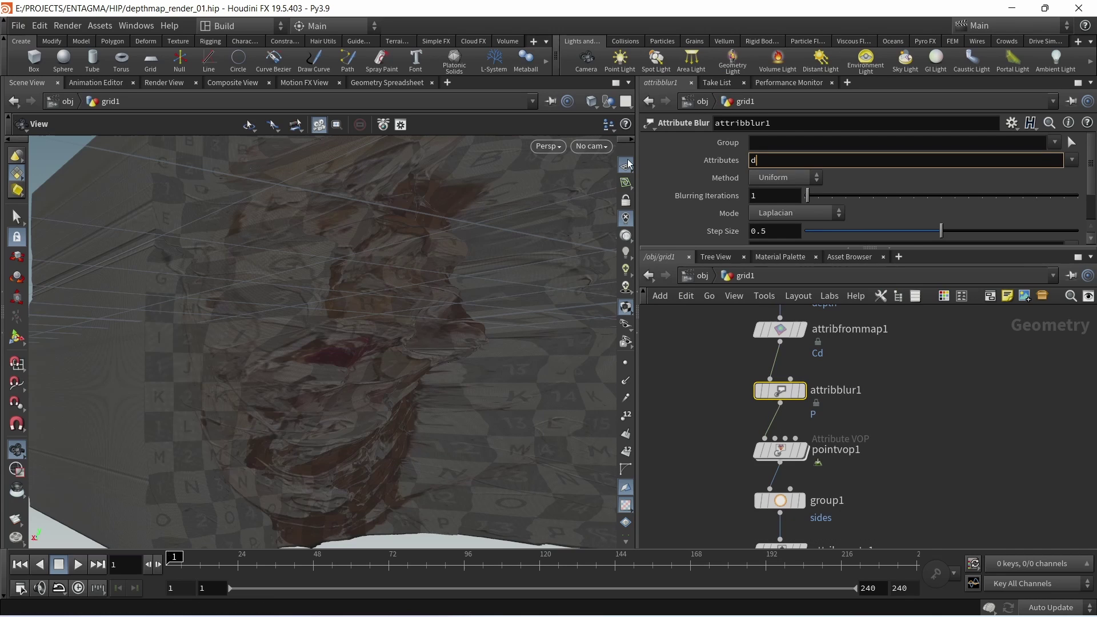
pyautogui.write('depth')
pyautogui.press('Return')
pyautogui.scroll(-2, 797, 225)
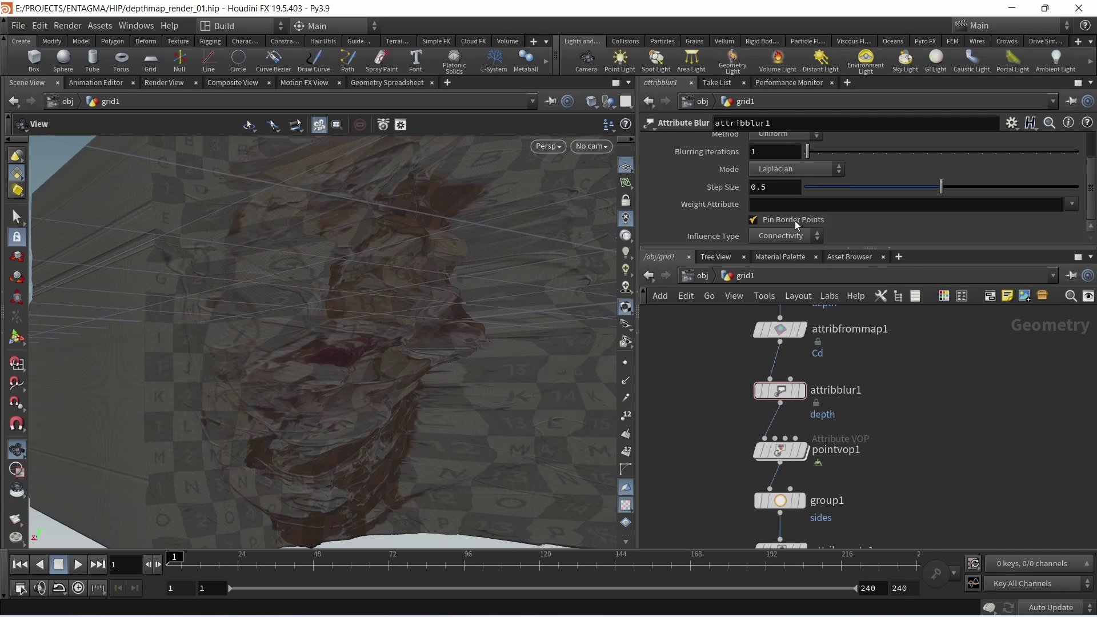
pyautogui.scroll(2, 1092, 191)
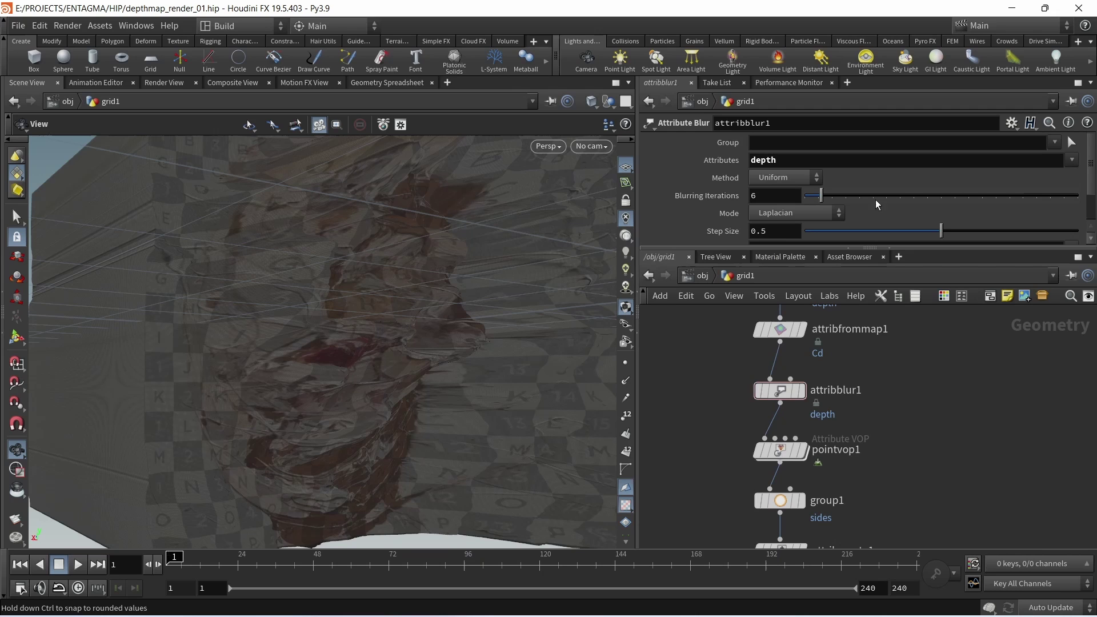
pyautogui.moveTo(912, 196); pyautogui.dragTo(1081, 200)
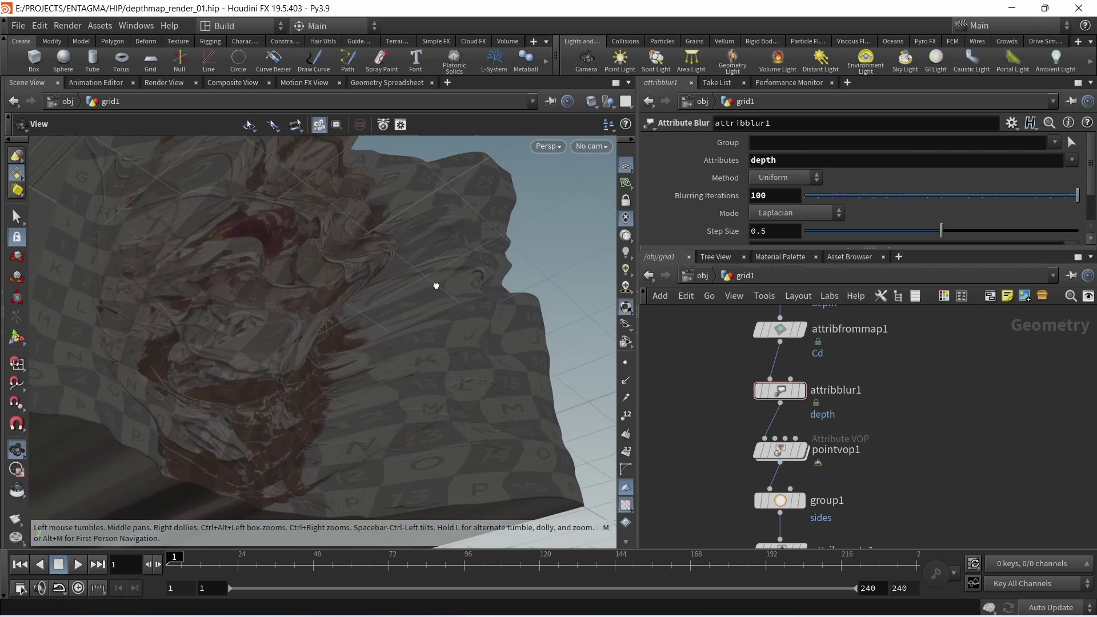
# Step: Toggle the bypass of attribblur1 to compare the relief with and without the depth blur
pyautogui.click(760, 393)
pyautogui.click(760, 394)
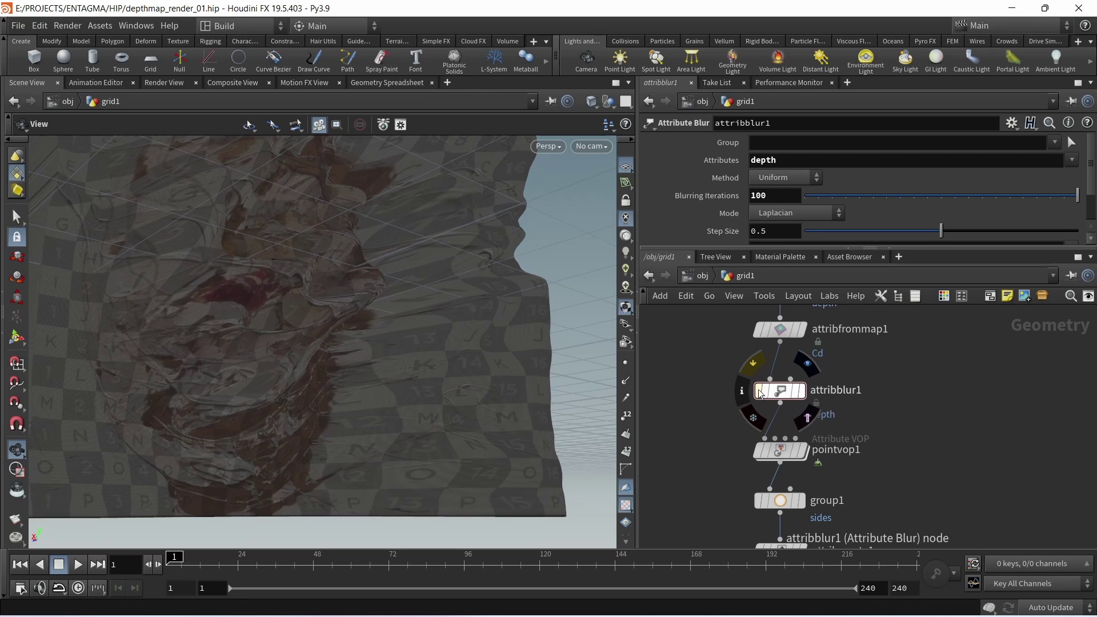
pyautogui.click(760, 394)
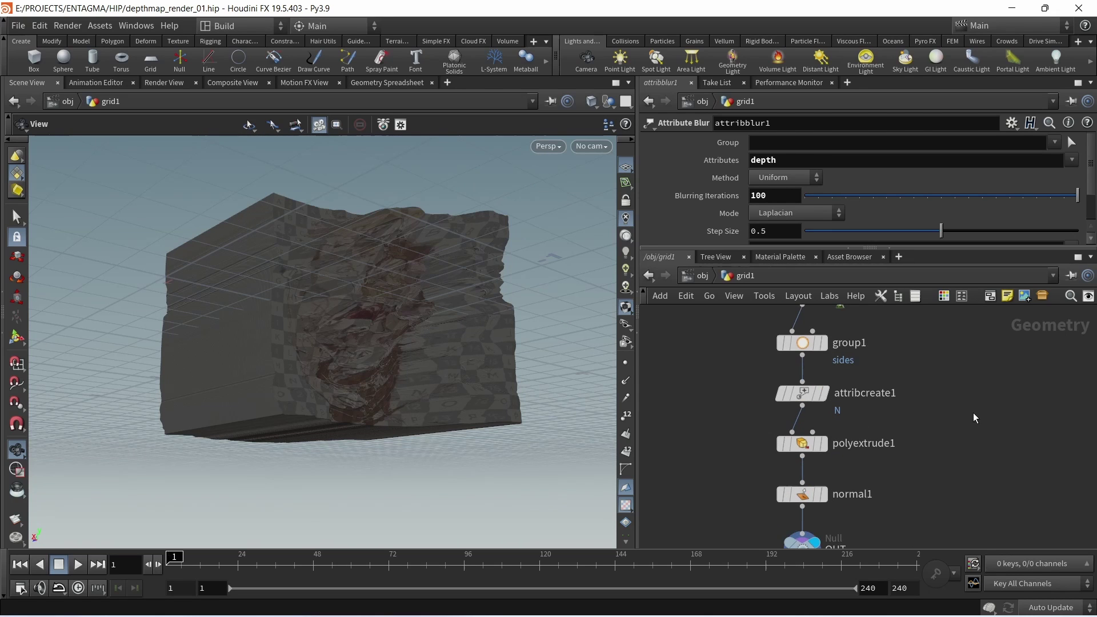
# Step: Save the scene and switch to the Solaris desktop
pyautogui.hotkey('ctrl', 's')
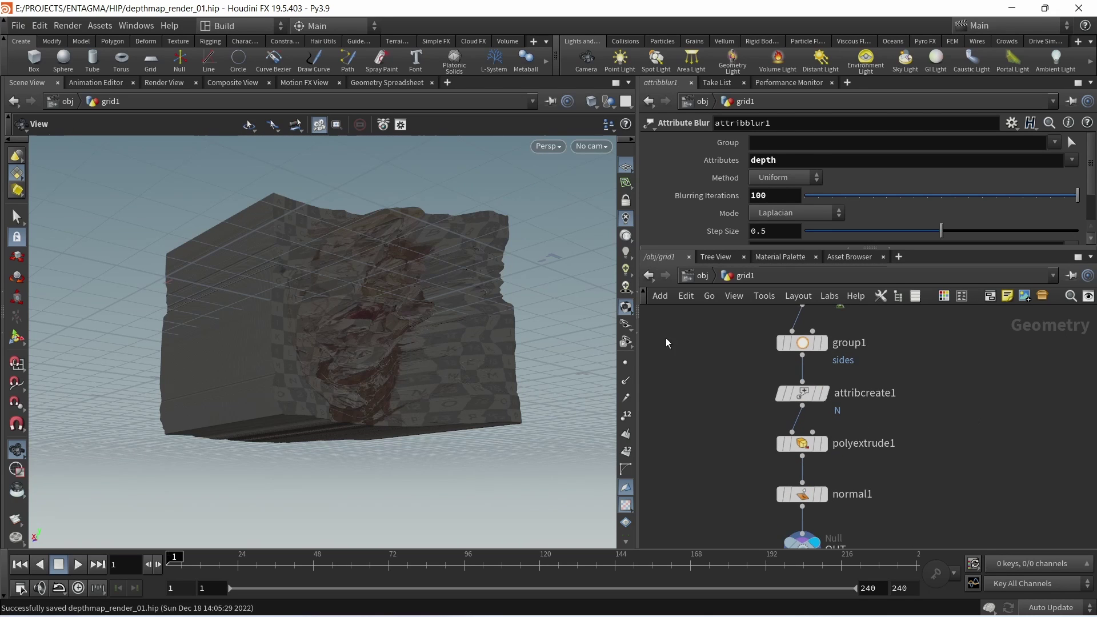
pyautogui.click(252, 26)
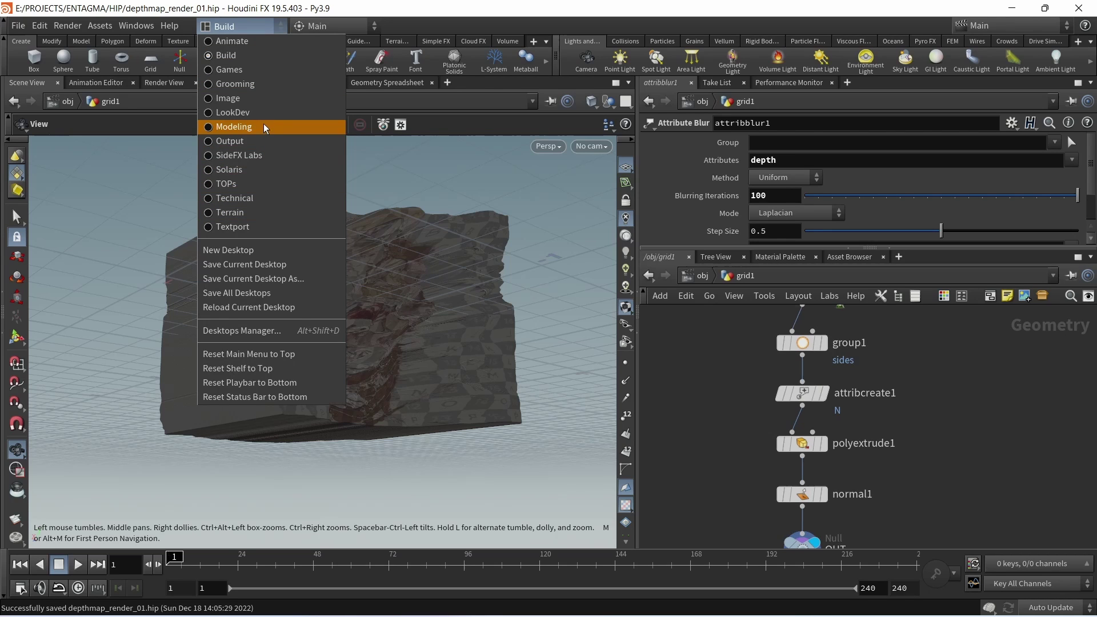
pyautogui.click(256, 169)
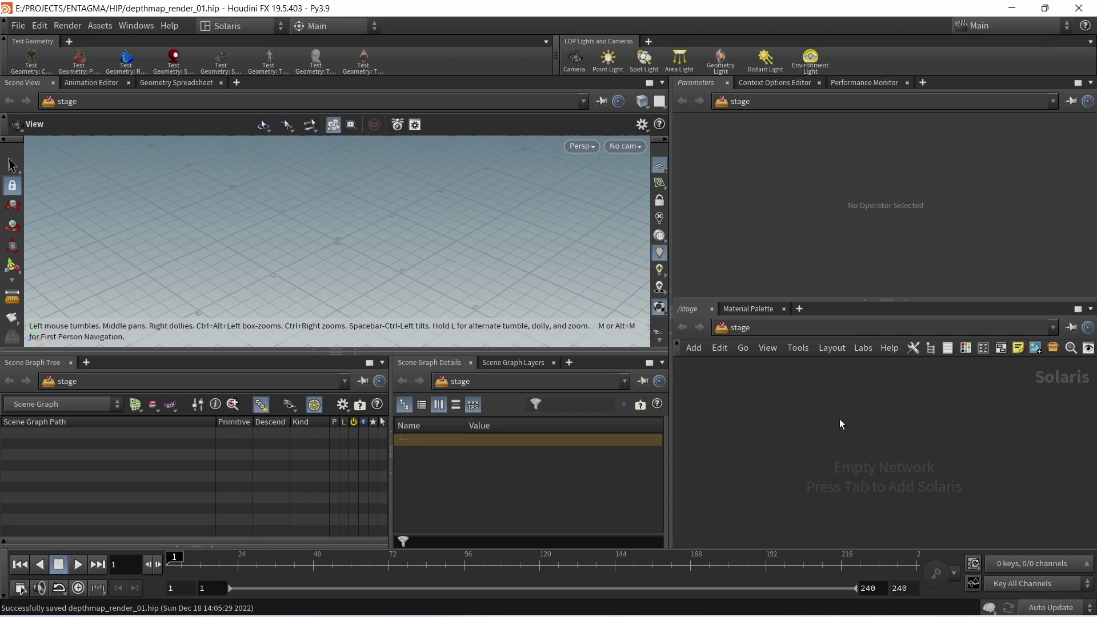
# Step: Add a SOP Import node to the stage and set its SOP path to /obj/grid1/OUT
pyautogui.press('Tab')
pyautogui.write('sopim')
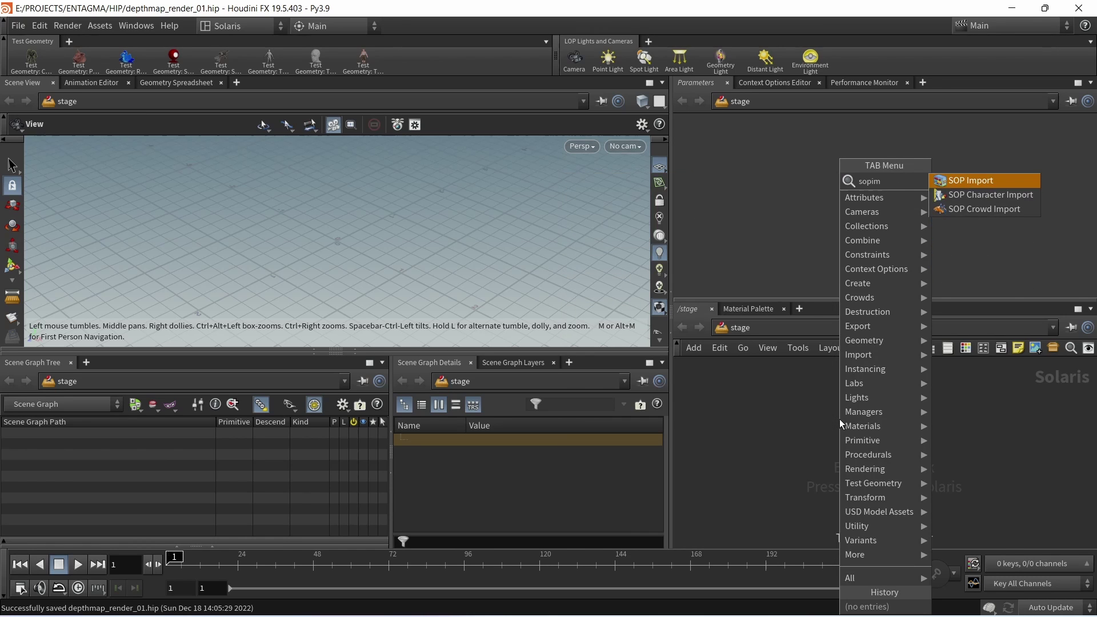
pyautogui.press('Return')
pyautogui.click(841, 423)
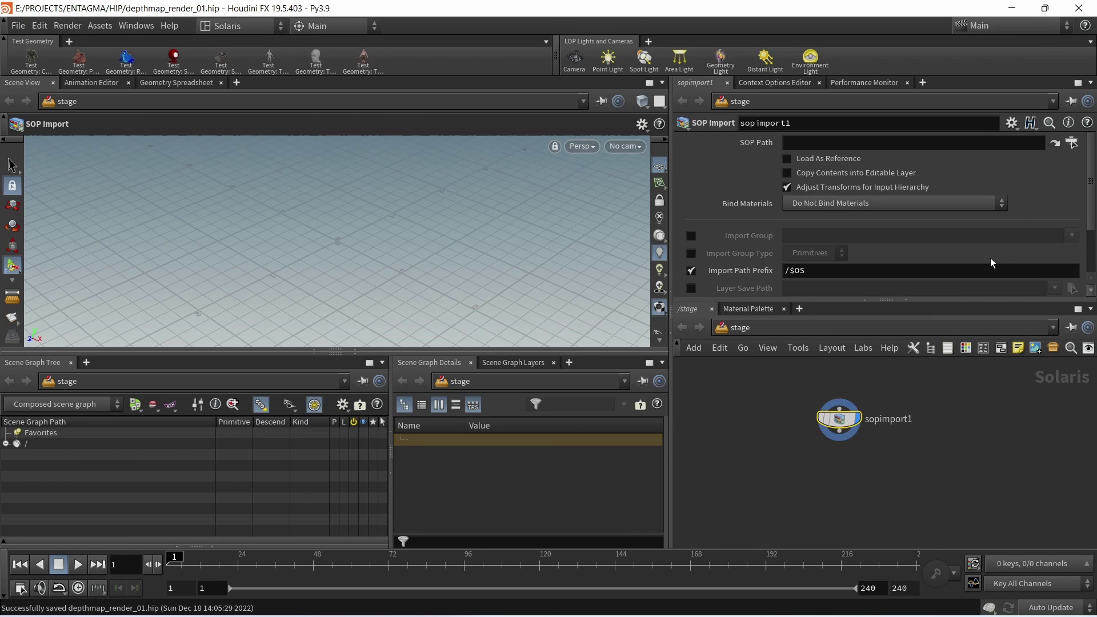
pyautogui.click(1072, 143)
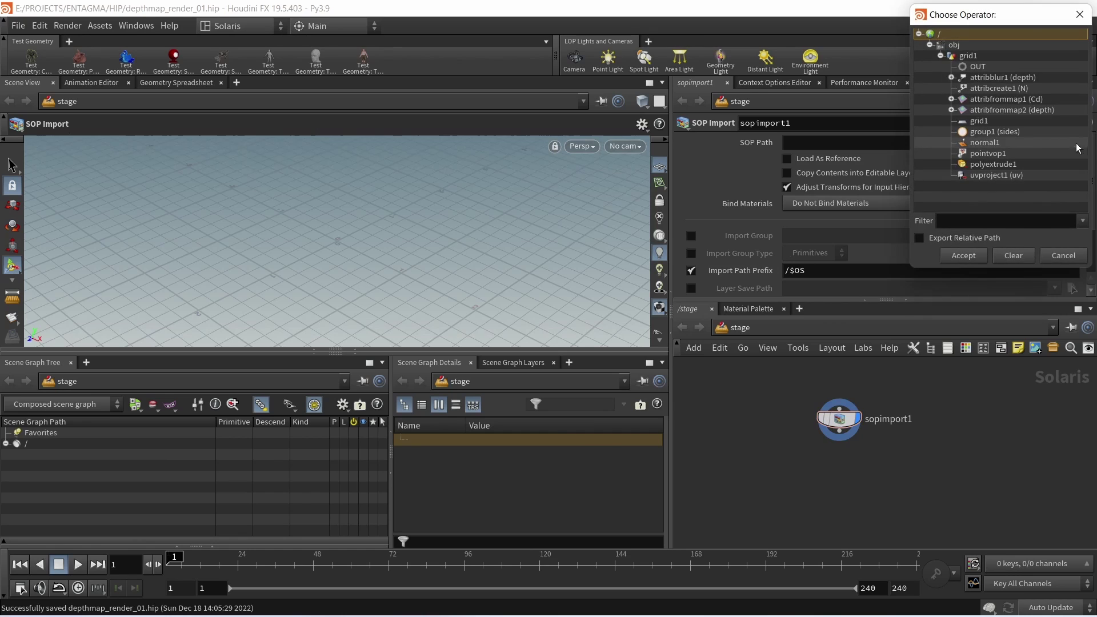
pyautogui.doubleClick(978, 67)
pyautogui.moveTo(289, 214); pyautogui.dragTo(338, 223)
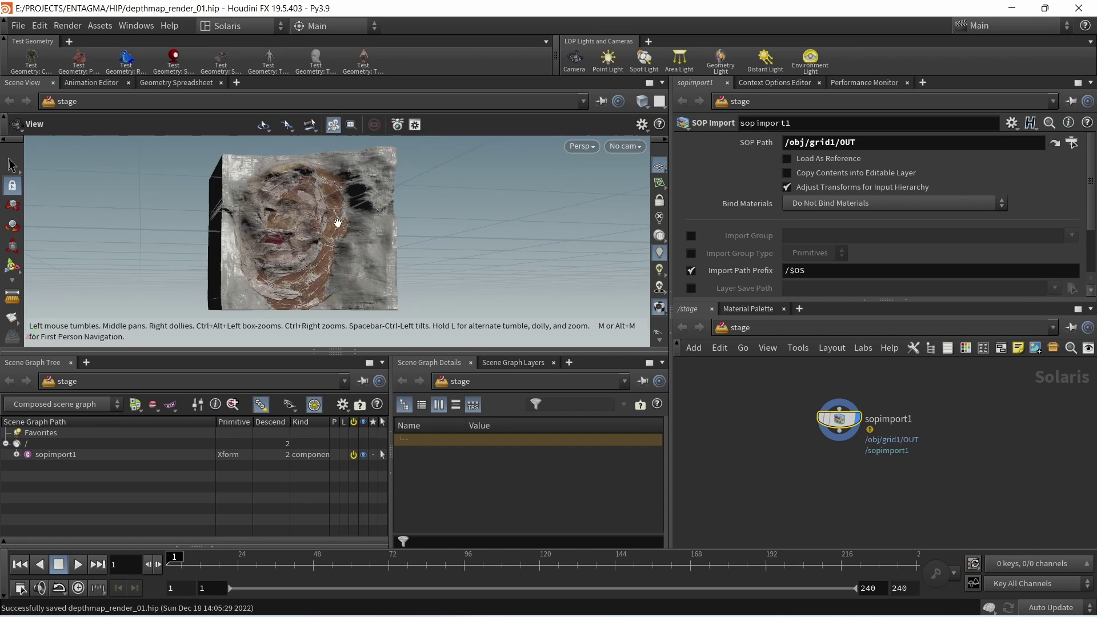
# Step: Add a Material Library node after sopimport1
pyautogui.press('Tab')
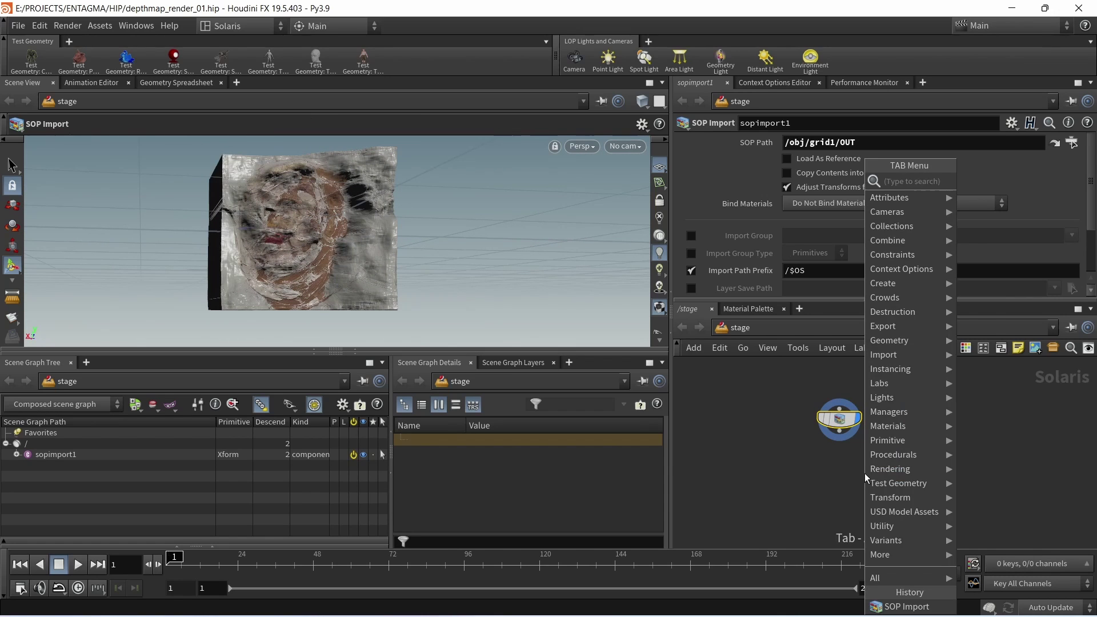
pyautogui.write('matl')
pyautogui.press('Return')
pyautogui.press('Return')
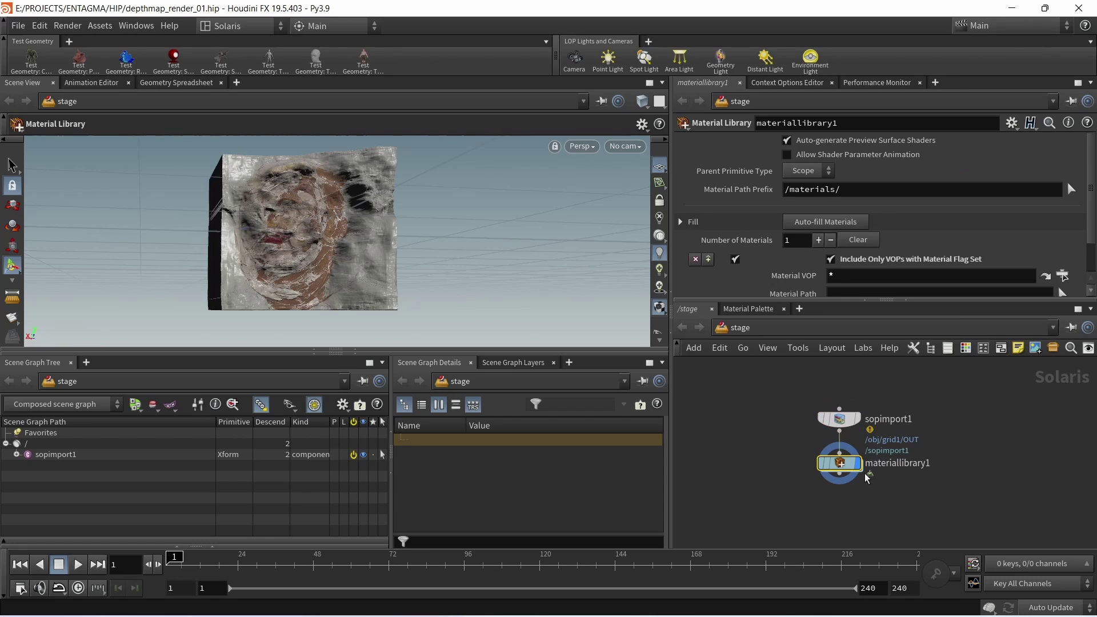
pyautogui.moveTo(917, 502)
pyautogui.mouseDown(button='middle')
pyautogui.moveTo(839, 494)
pyautogui.moveTo(896, 497)
pyautogui.mouseUp(button='middle')
pyautogui.moveTo(874, 509); pyautogui.dragTo(781, 450)
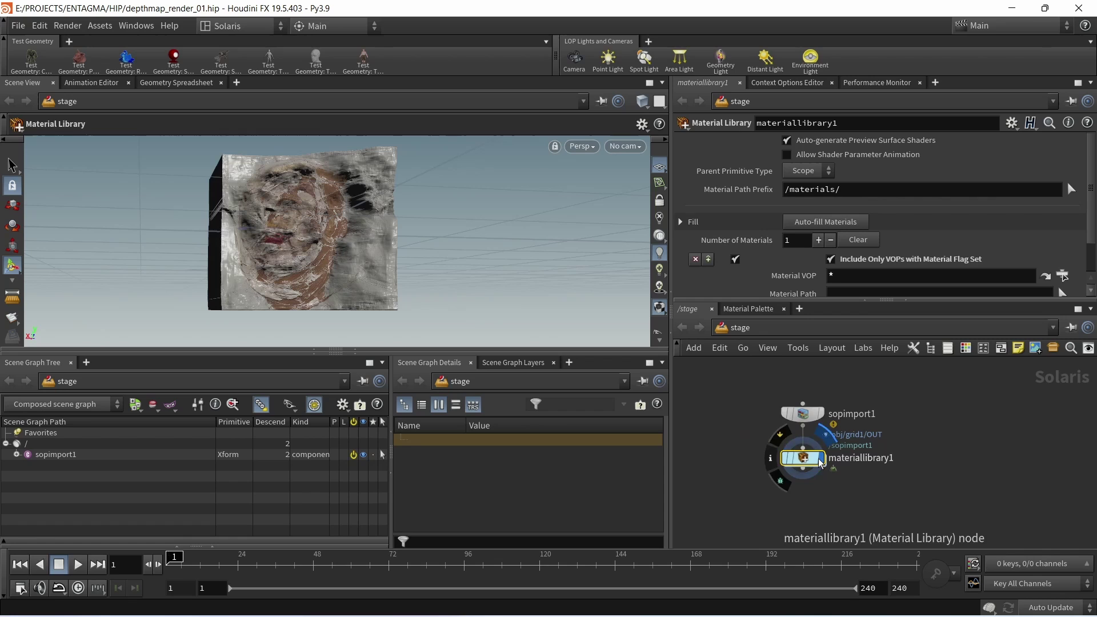
# Step: Create a Karma MaterialX subnet inside materiallibrary1 and name it sculpture
pyautogui.press('Return')
pyautogui.press('Tab')
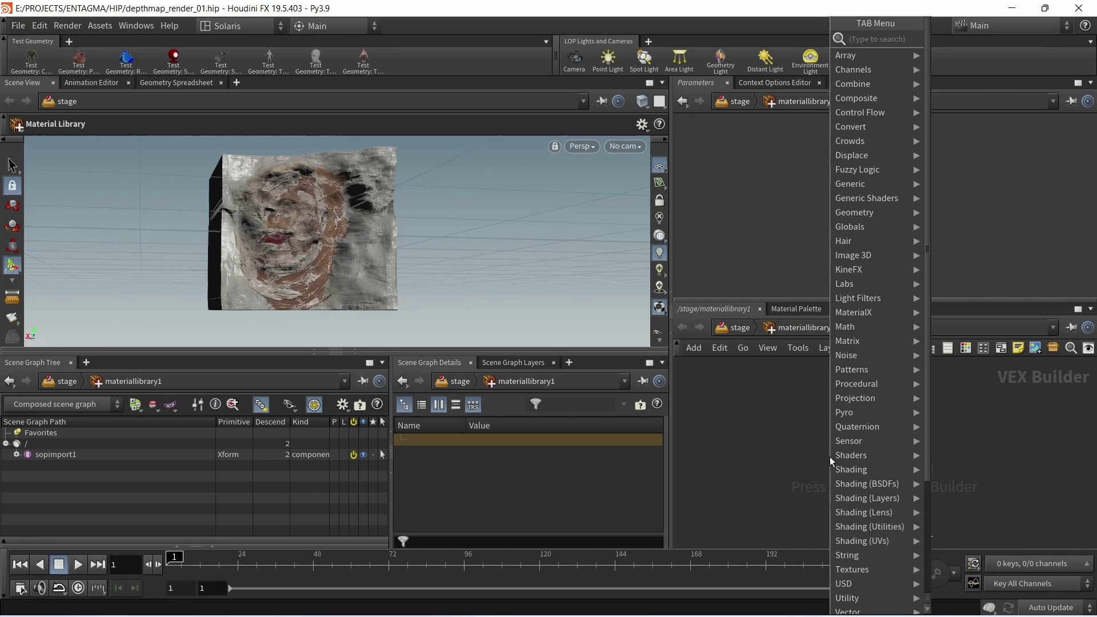
pyautogui.write('karmam')
pyautogui.press('Return')
pyautogui.press('Return')
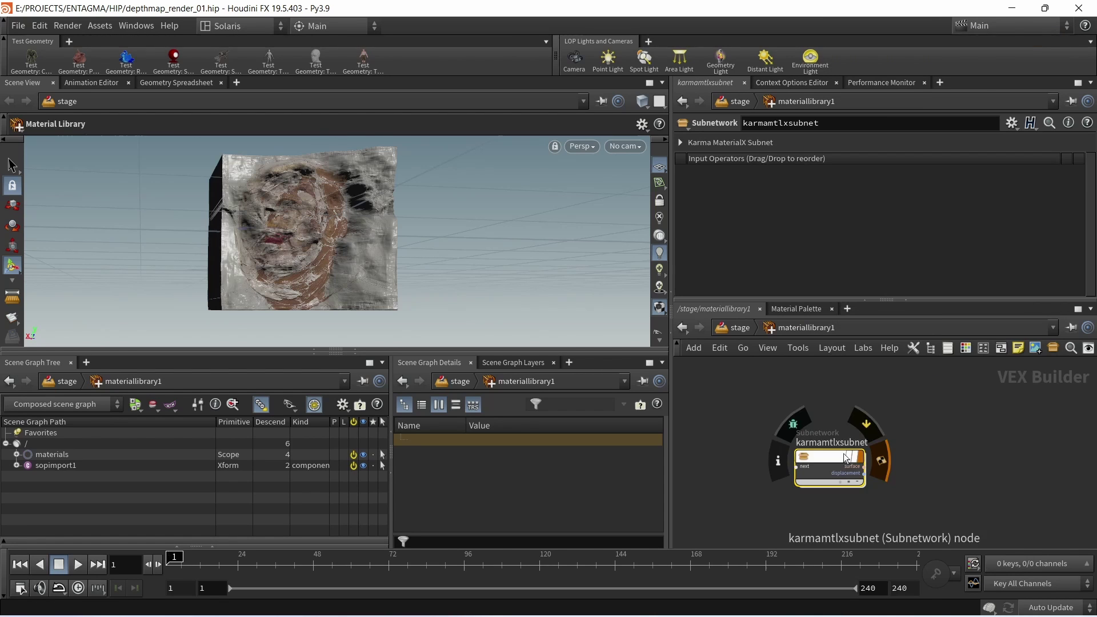
pyautogui.click(842, 443)
pyautogui.write('sculpture')
pyautogui.press('Return')
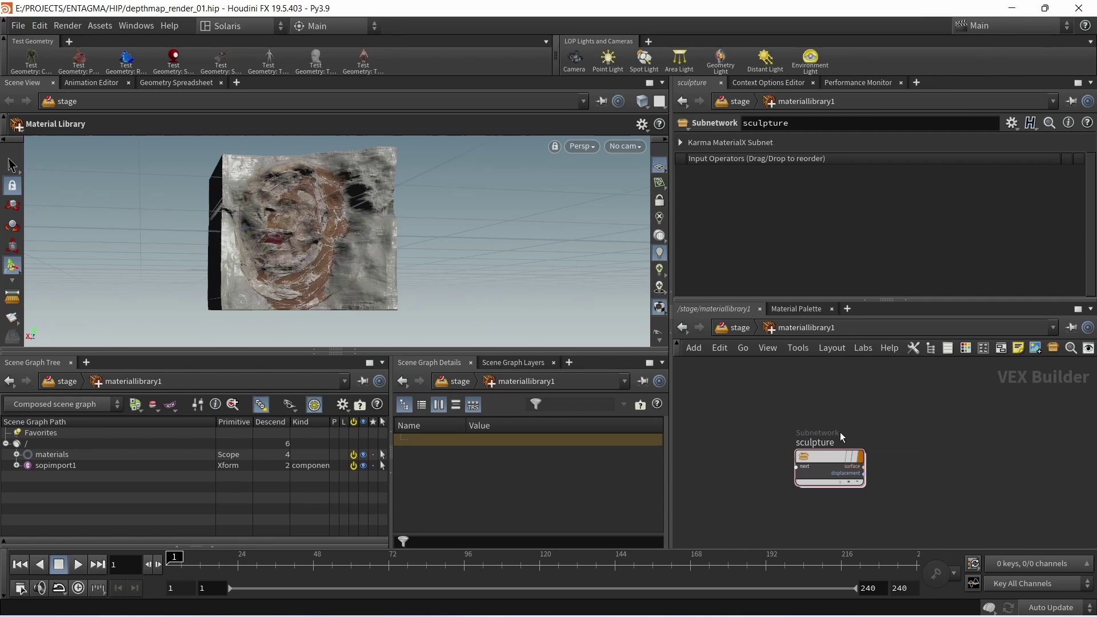
# Step: Return to the stage and have materiallibrary1 assign its material to geometry, with * as the geometry path
pyautogui.click(739, 328)
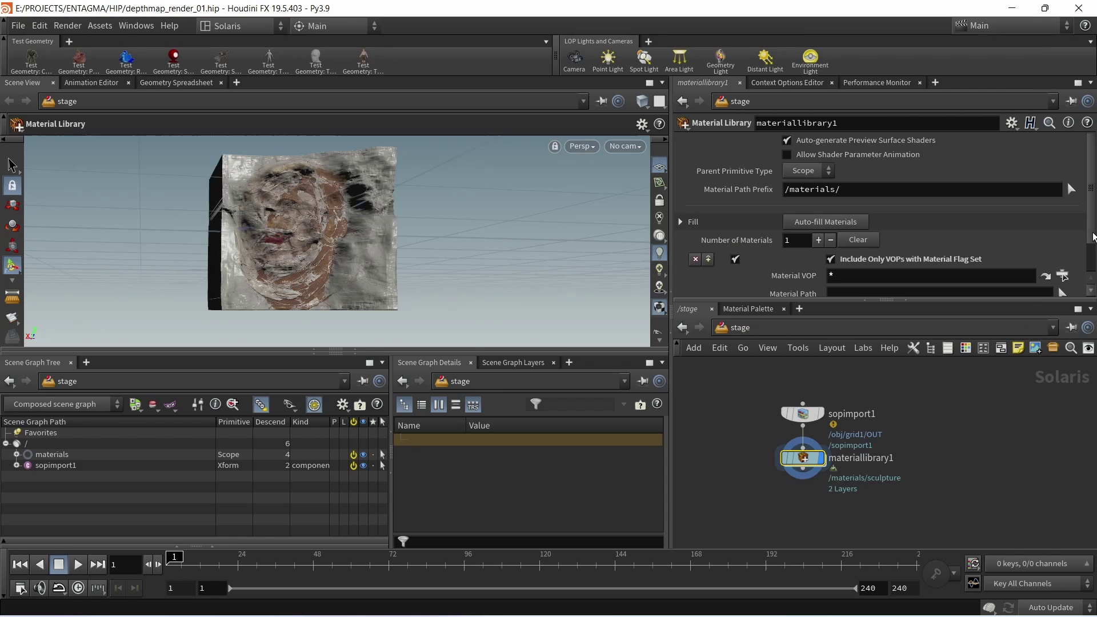
pyautogui.scroll(-2, 1093, 236)
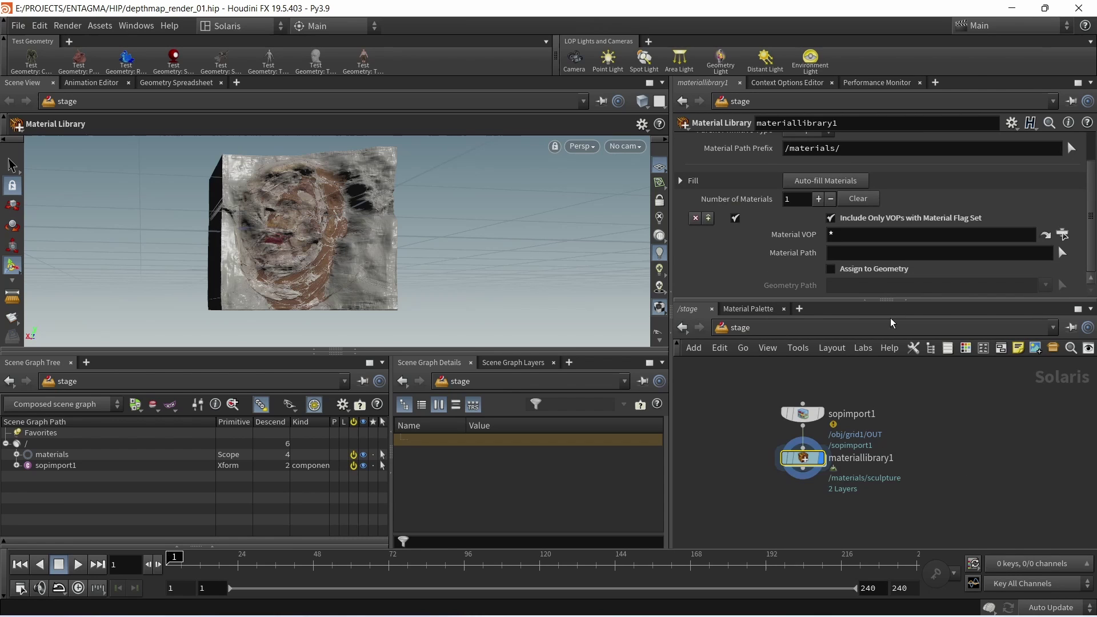
pyautogui.click(831, 269)
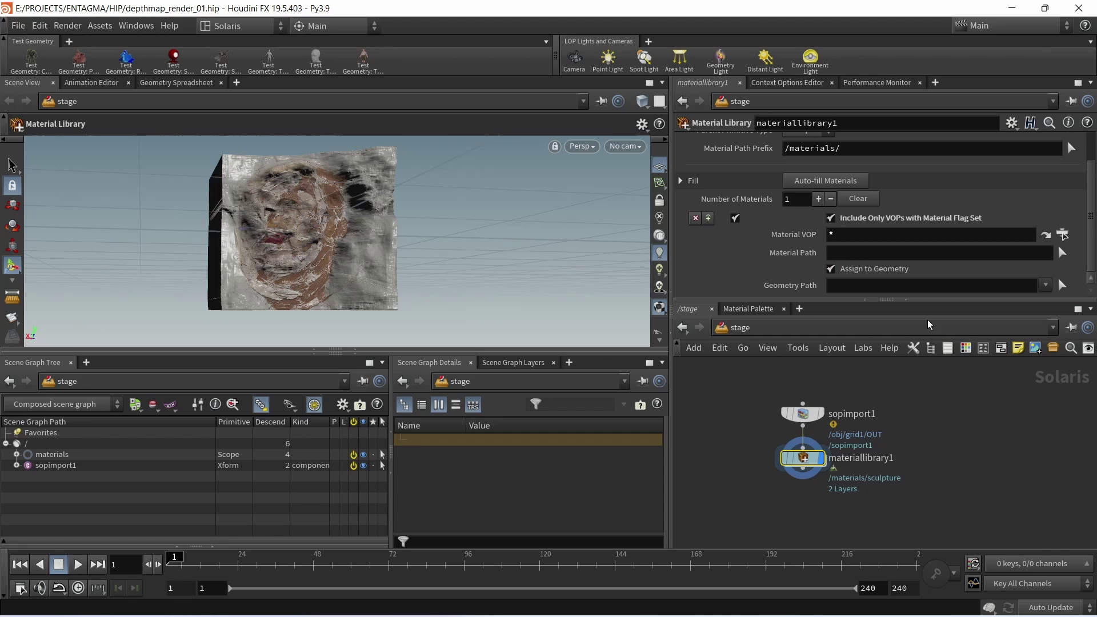
pyautogui.click(938, 286)
pyautogui.write('*')
pyautogui.press('Return')
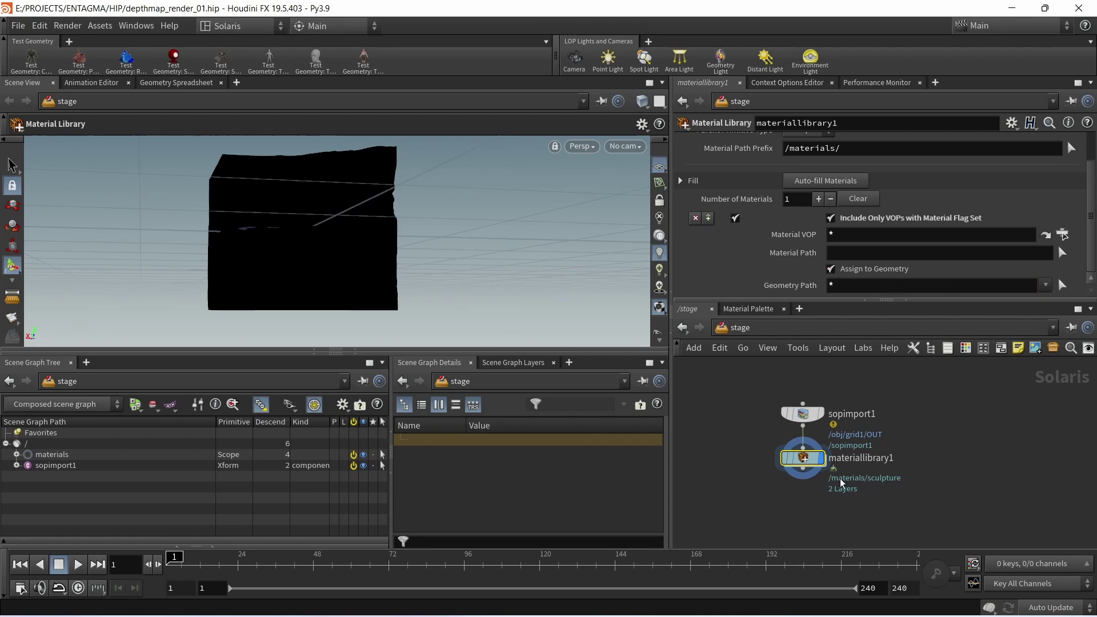
# Step: Add a Grid node to the stage beside the sopimport1 branch
pyautogui.moveTo(308, 262); pyautogui.dragTo(319, 236)
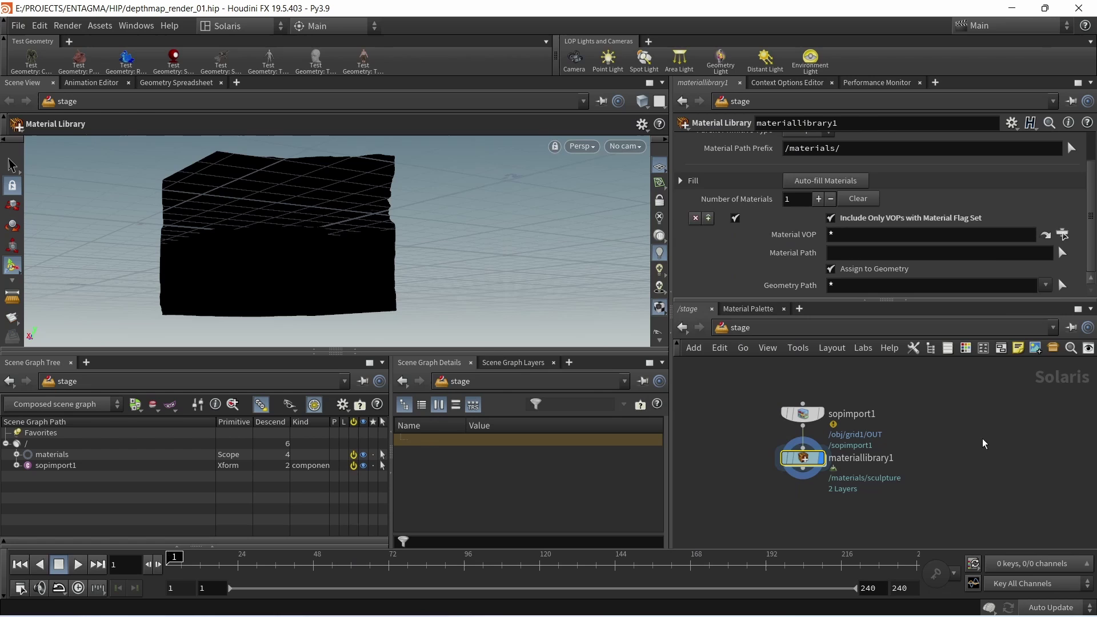
pyautogui.press('Tab')
pyautogui.write('grid')
pyautogui.press('Return')
pyautogui.press('Return')
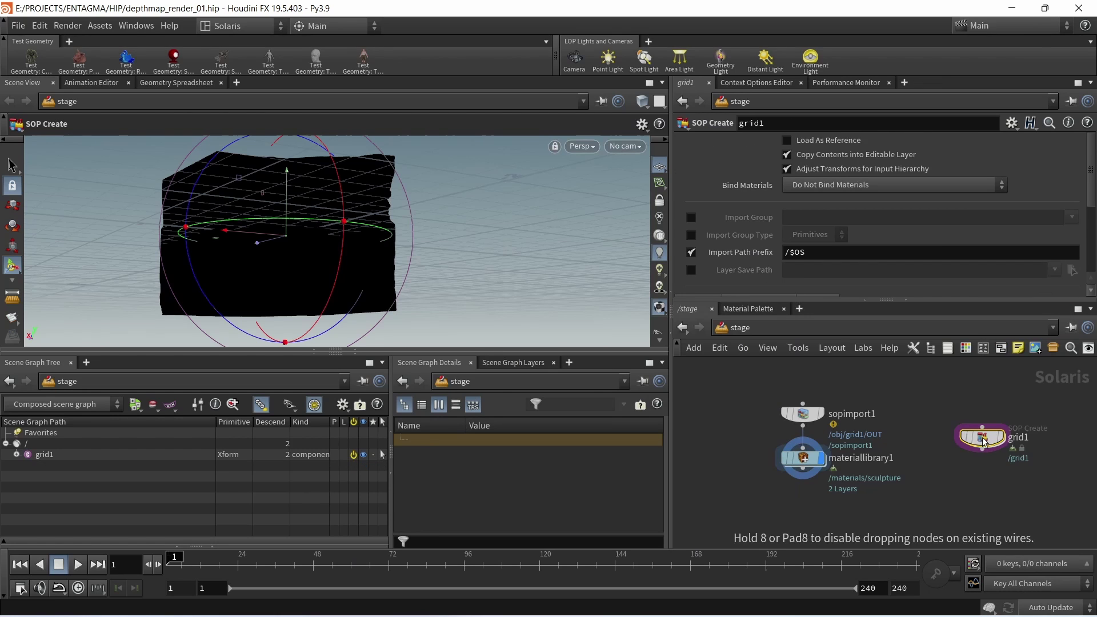
pyautogui.click(978, 416)
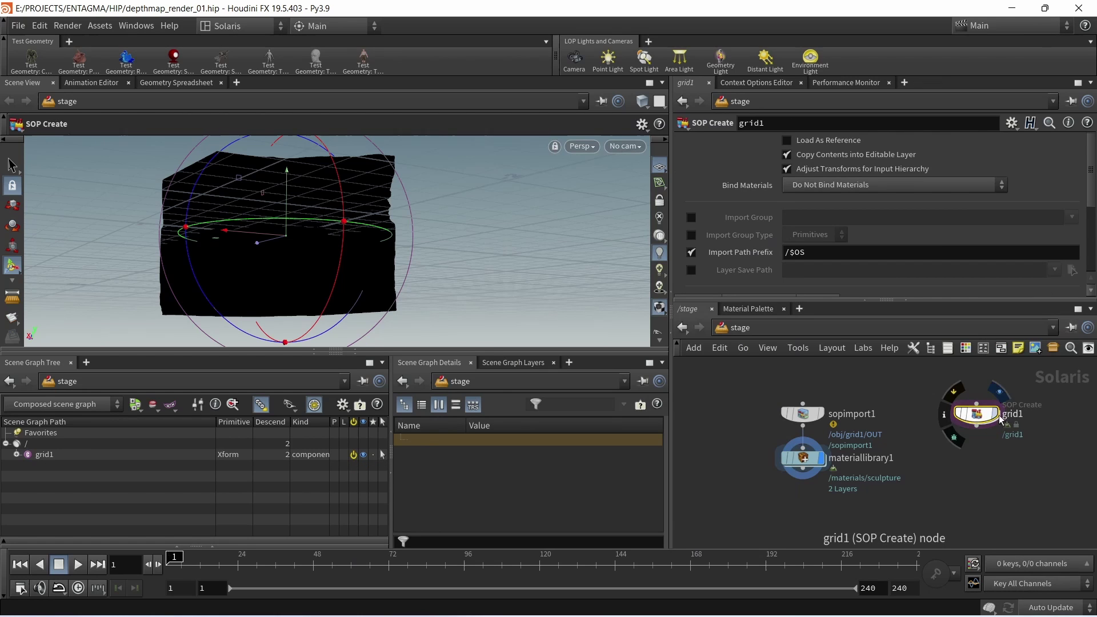
# Step: Add a Merge node that combines materiallibrary1 and grid1, placed below both branches
pyautogui.moveTo(973, 506); pyautogui.dragTo(961, 481, button='middle')
pyautogui.press('Tab')
pyautogui.write('merge')
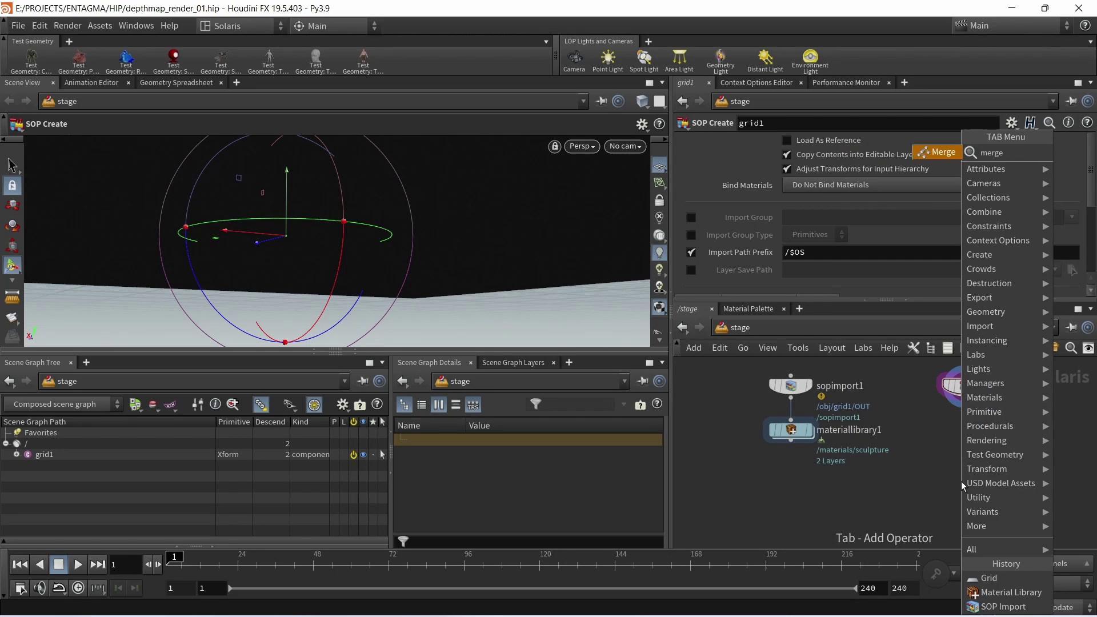
pyautogui.press('Return')
pyautogui.click(878, 524)
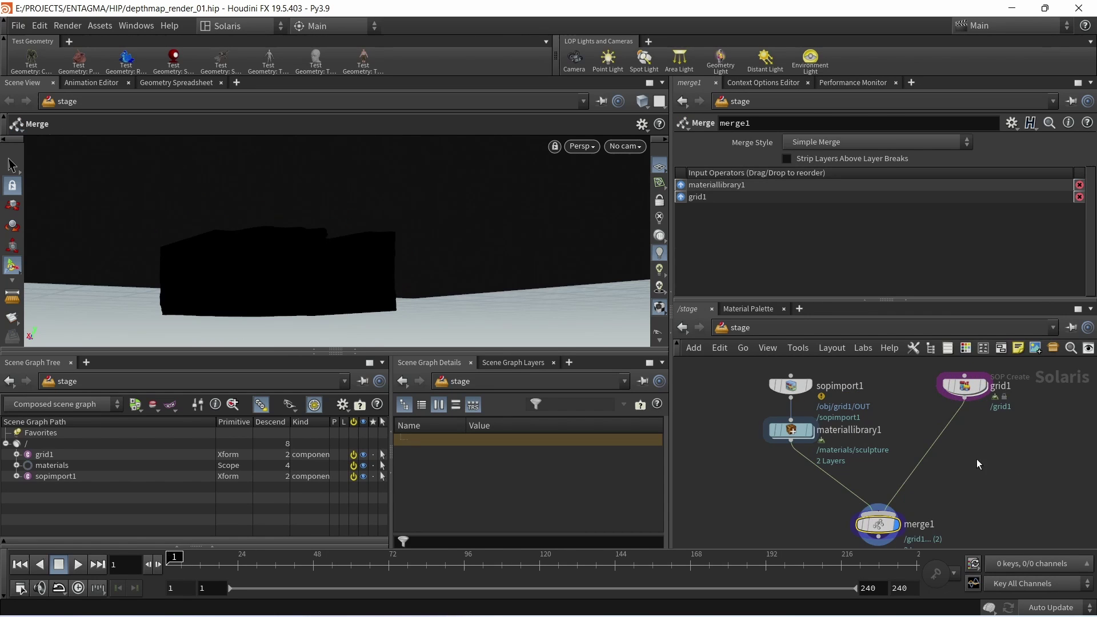
# Step: Insert a Material Library node between grid1 and merge1 and have it assign its material to geometry
pyautogui.press('Tab')
pyautogui.write('material')
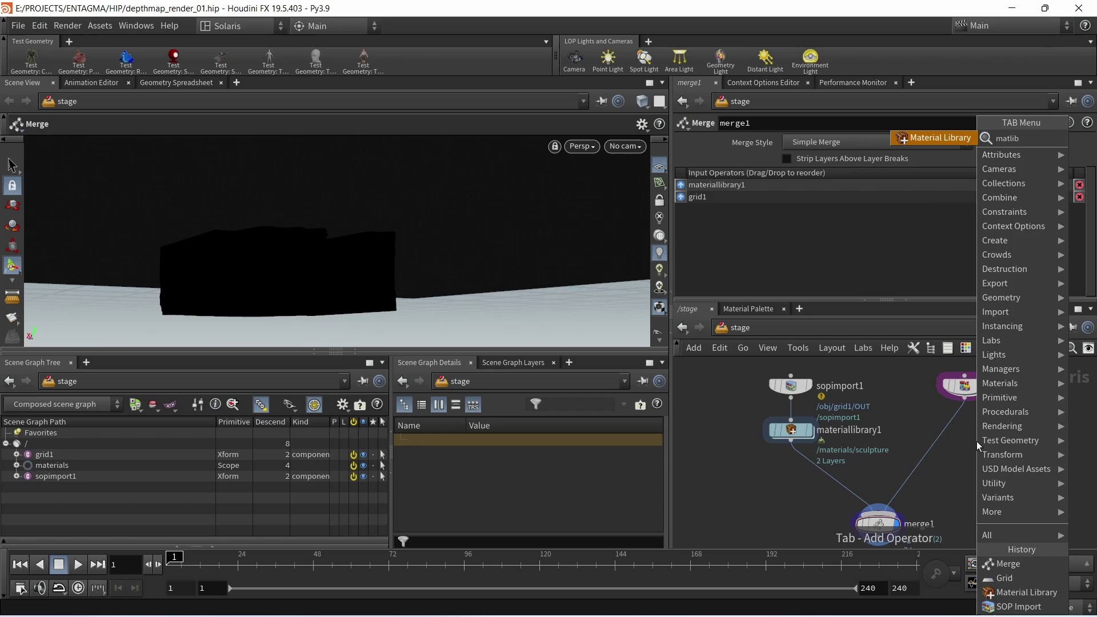
pyautogui.press('Return')
pyautogui.click(970, 434)
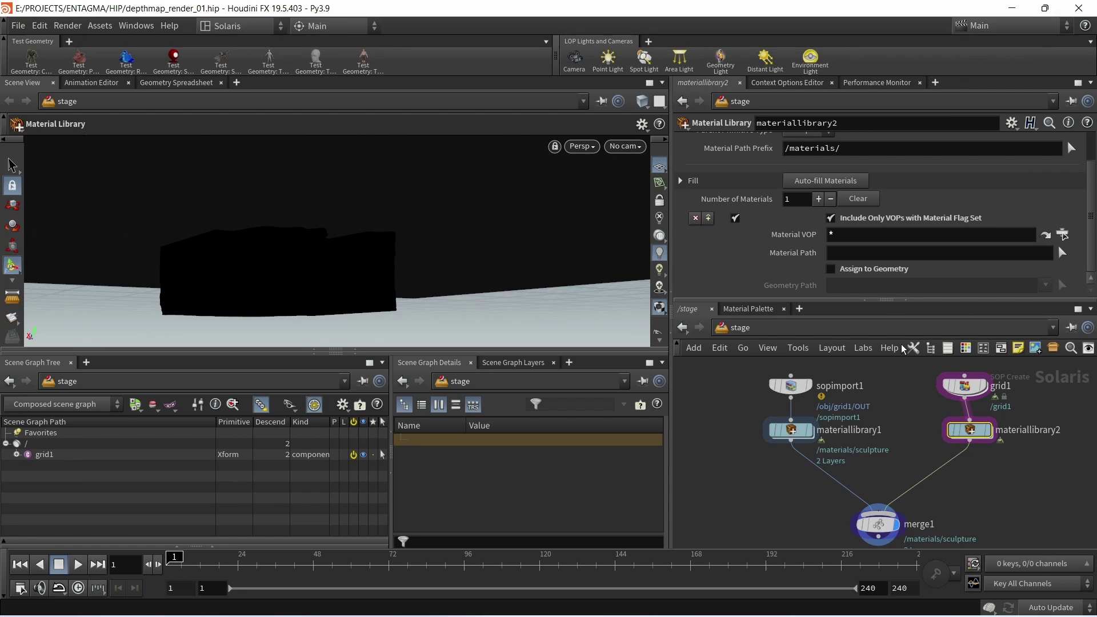
pyautogui.click(879, 273)
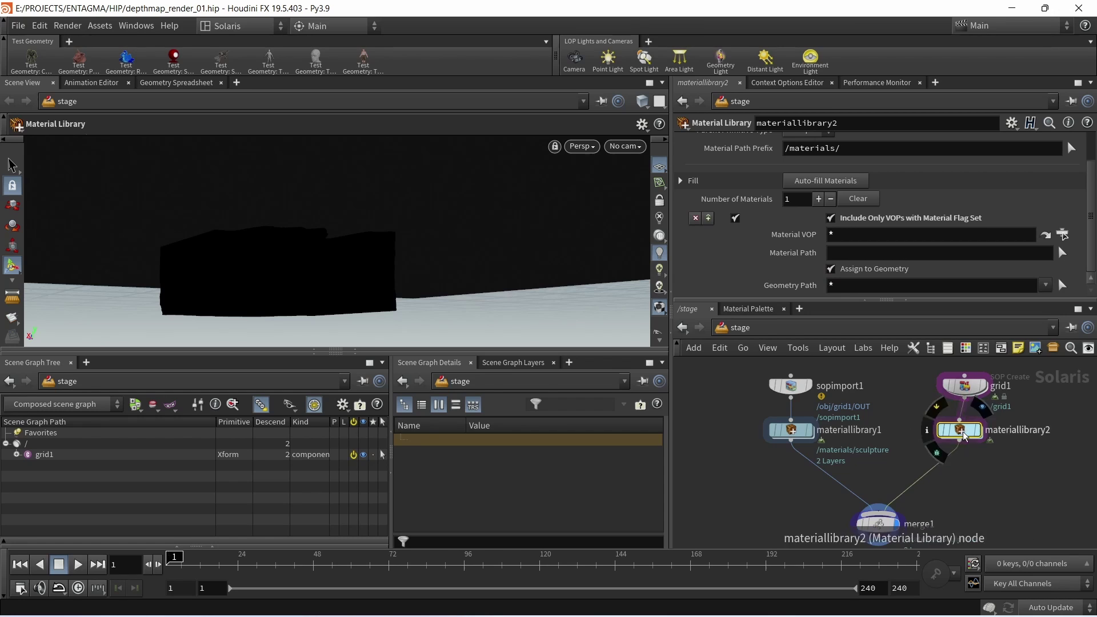
# Step: Create a Karma MaterialX subnet inside materiallibrary2 and name it BG
pyautogui.doubleClick(970, 432)
pyautogui.press('Tab')
pyautogui.write('karmax')
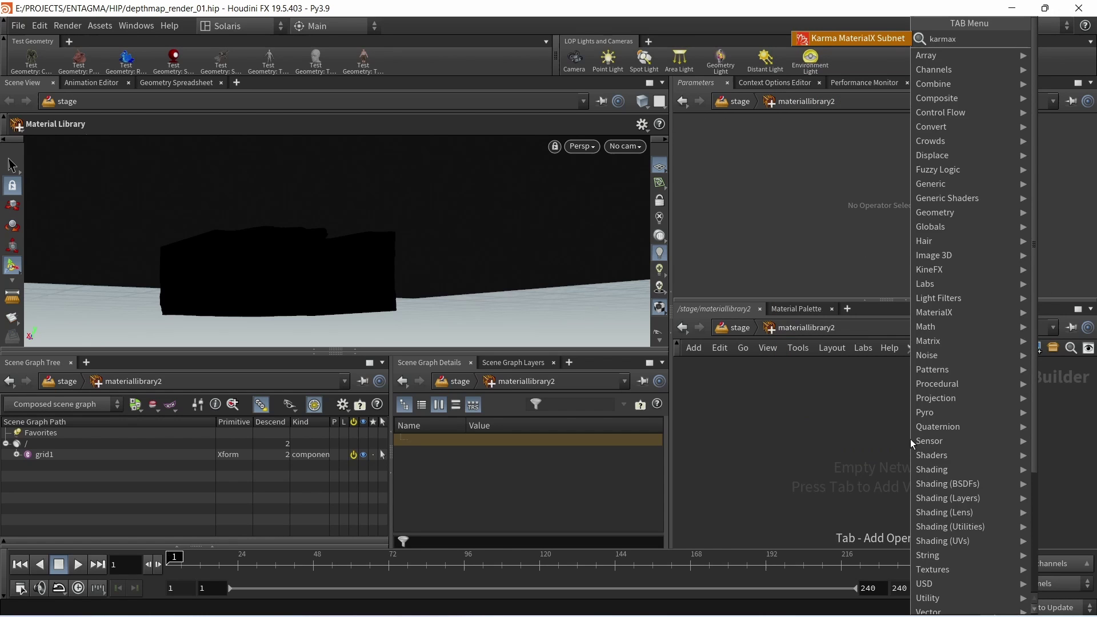
pyautogui.press('Return')
pyautogui.click(911, 443)
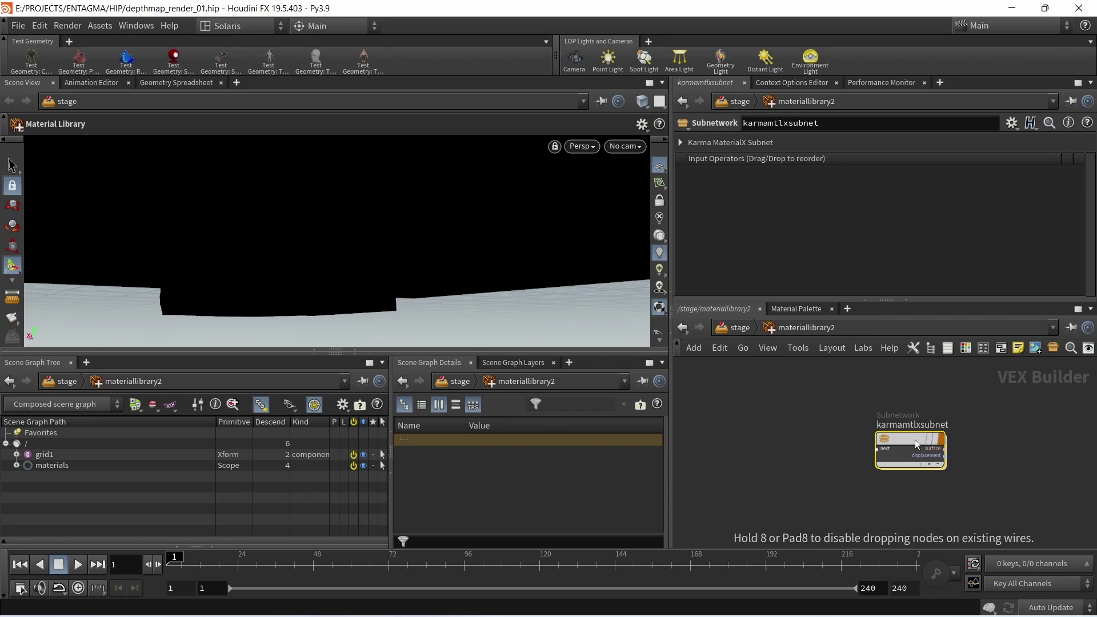
pyautogui.click(943, 427)
pyautogui.write('BG')
pyautogui.press('Return')
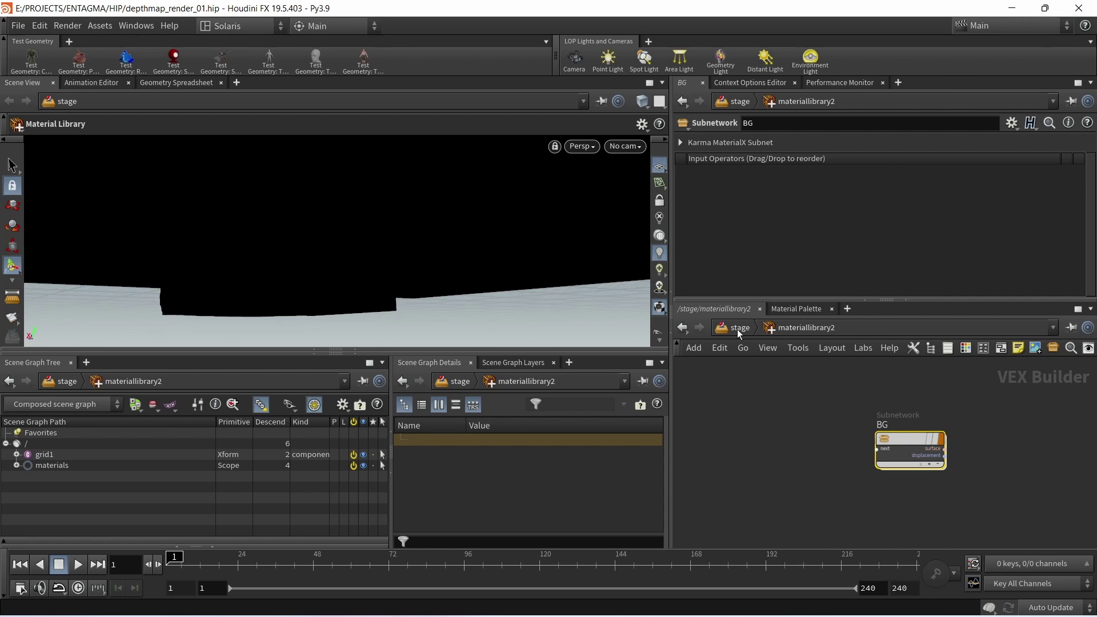
# Step: Return to the stage, rotate grid1 upright and move it behind the relief block as a backdrop
pyautogui.click(738, 332)
pyautogui.click(963, 387)
pyautogui.keyDown('alt'); pyautogui.moveTo(457, 226); pyautogui.dragTo(421, 257); pyautogui.keyUp('alt')
pyautogui.moveTo(421, 184); pyautogui.dragTo(287, 539)
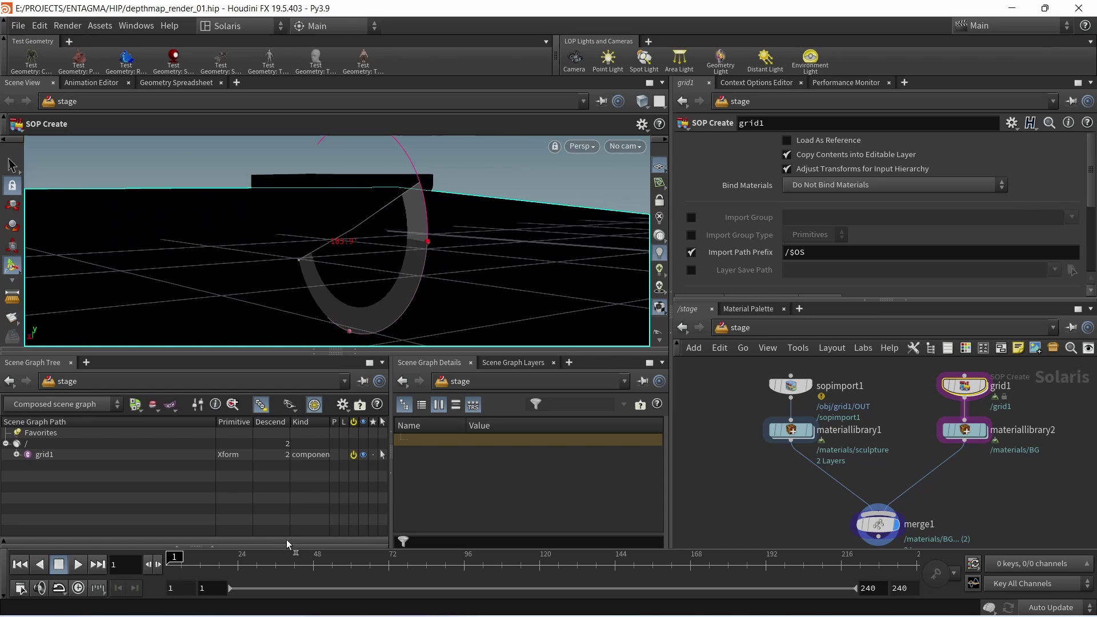
pyautogui.hotkey('ctrl', 'z')
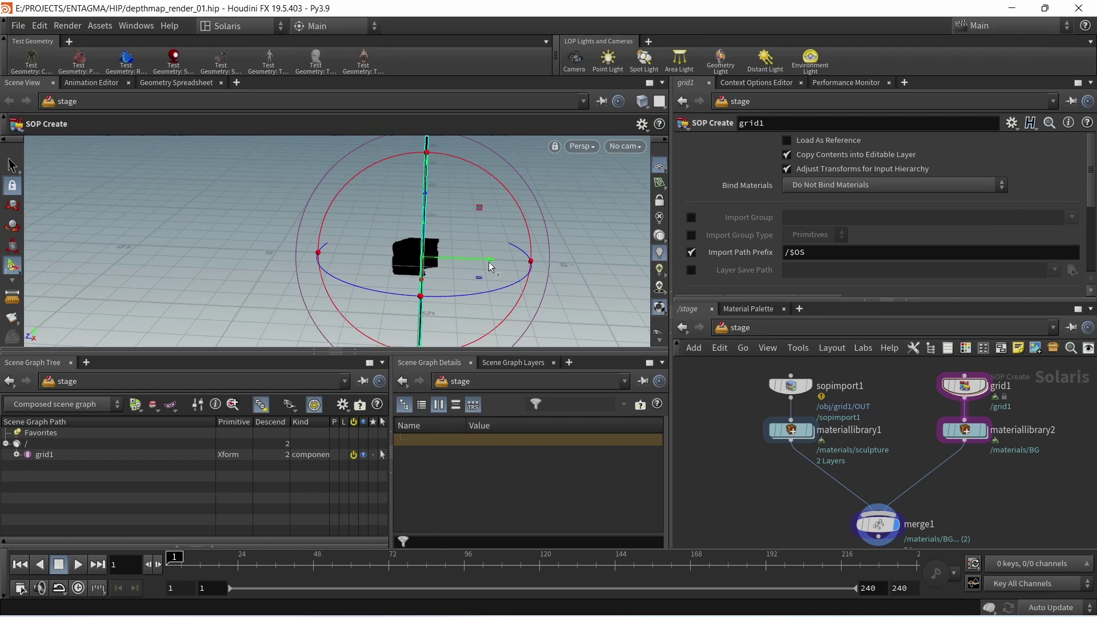
pyautogui.moveTo(488, 262); pyautogui.dragTo(479, 263)
pyautogui.keyDown('alt'); pyautogui.moveTo(548, 251); pyautogui.dragTo(483, 249); pyautogui.keyUp('alt')
pyautogui.keyDown('alt'); pyautogui.moveTo(483, 248); pyautogui.dragTo(433, 264, button='middle'); pyautogui.keyUp('alt')
# Step: Add a Dome Light node after merge1
pyautogui.moveTo(1002, 540); pyautogui.dragTo(997, 492, button='middle')
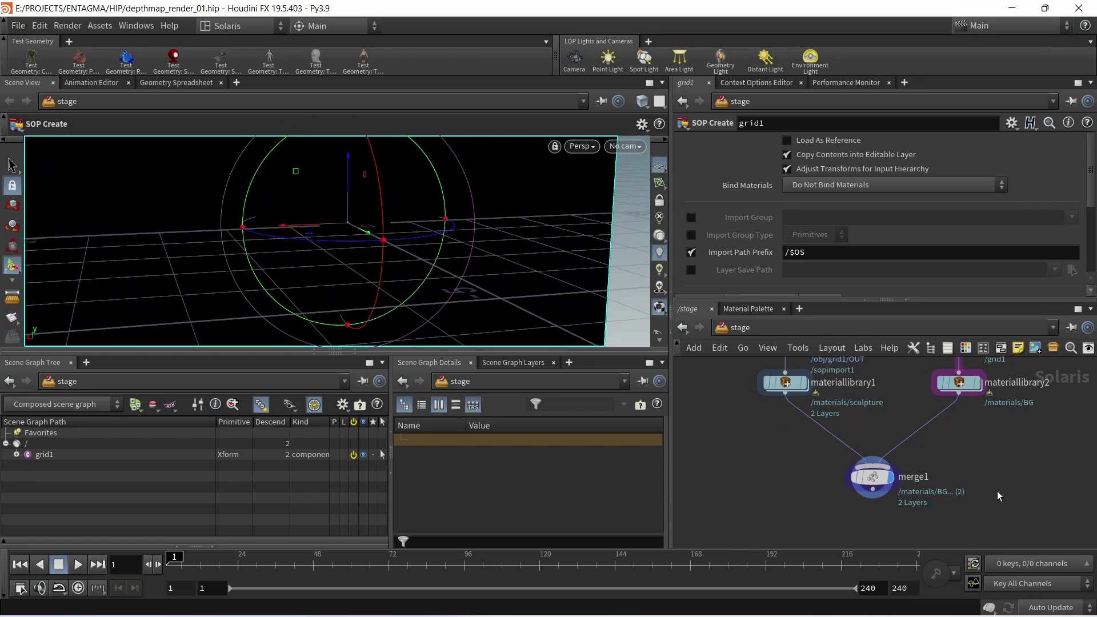
pyautogui.moveTo(997, 491); pyautogui.dragTo(826, 450)
pyautogui.press('Tab')
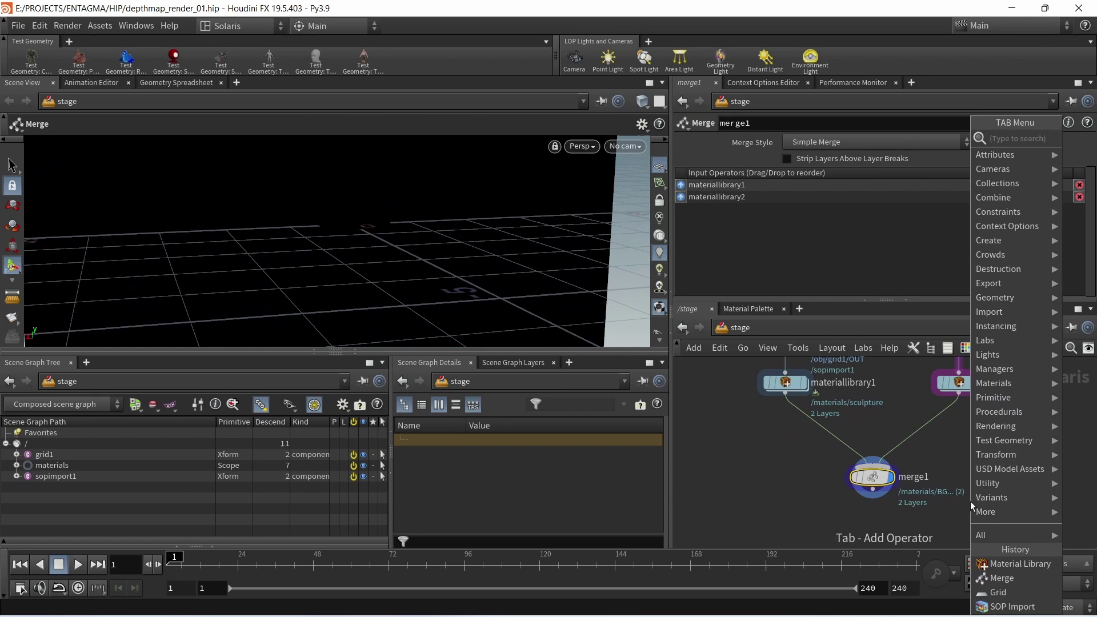
pyautogui.write('dome')
pyautogui.press('Return')
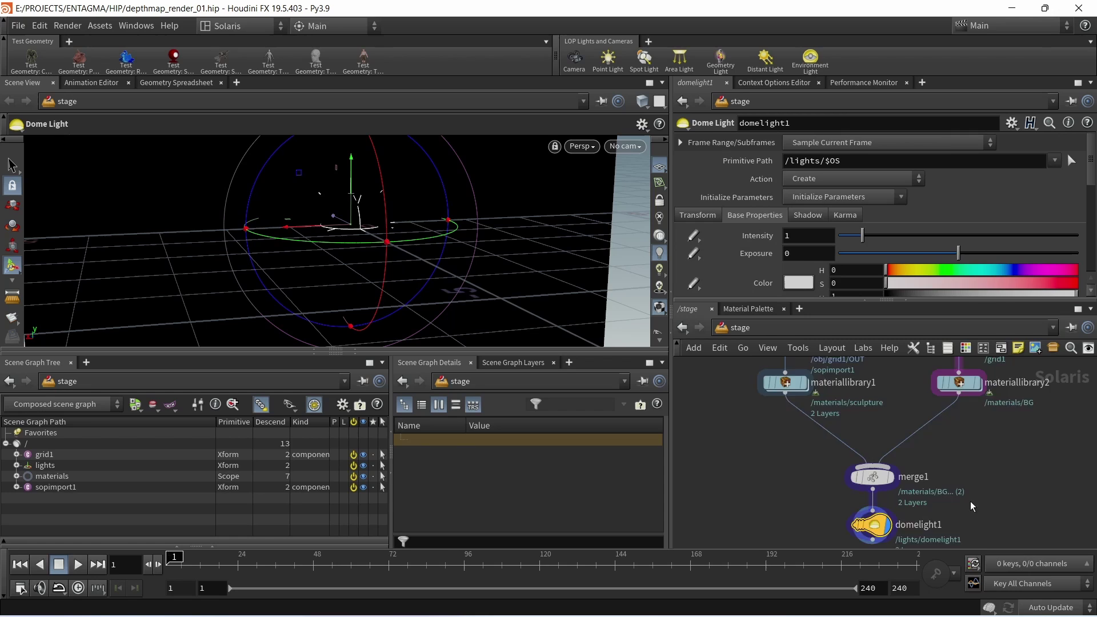
# Step: Create a camera from the current view after domelight1 and keep it locked to the viewport
pyautogui.moveTo(970, 502); pyautogui.dragTo(968, 417, button='middle')
pyautogui.press('Escape')
pyautogui.moveTo(543, 243); pyautogui.dragTo(472, 252)
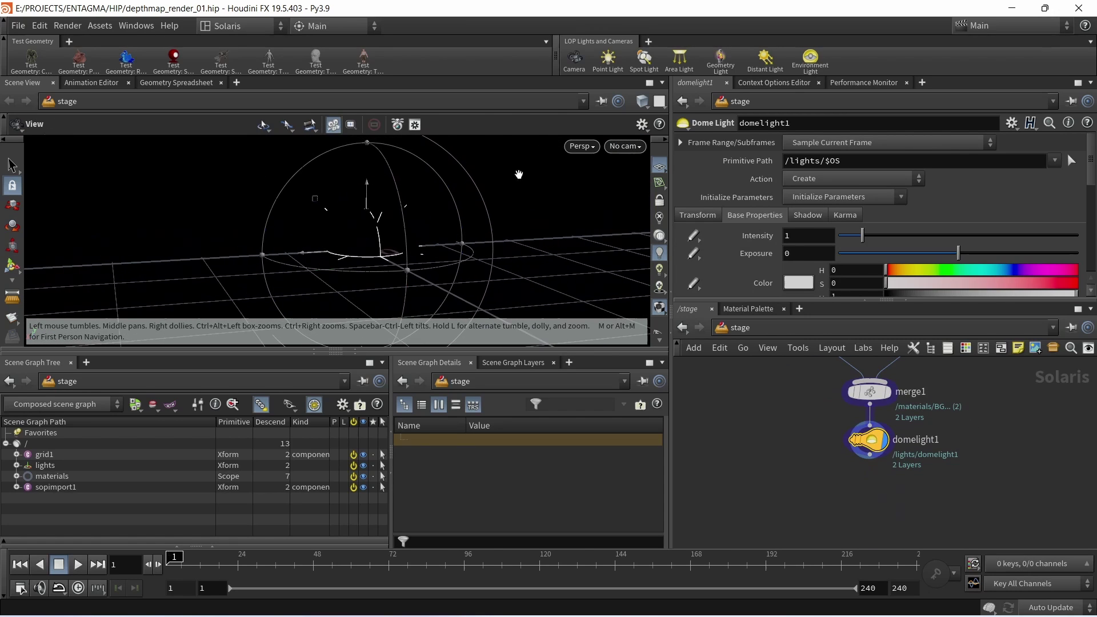
pyautogui.press('Return')
pyautogui.click(575, 60)
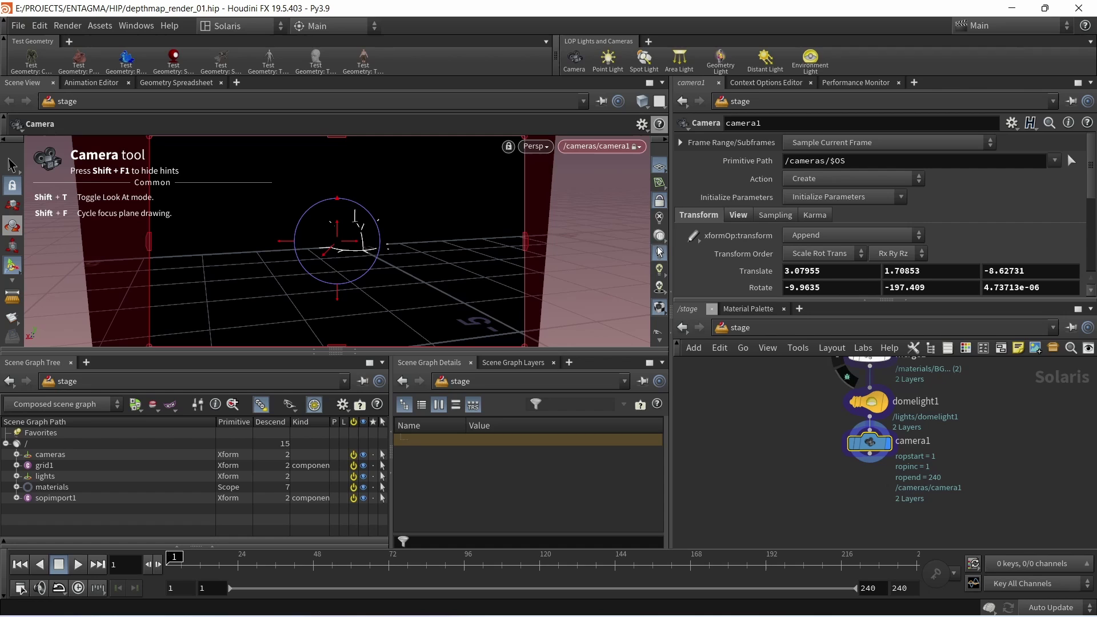
pyautogui.click(660, 202)
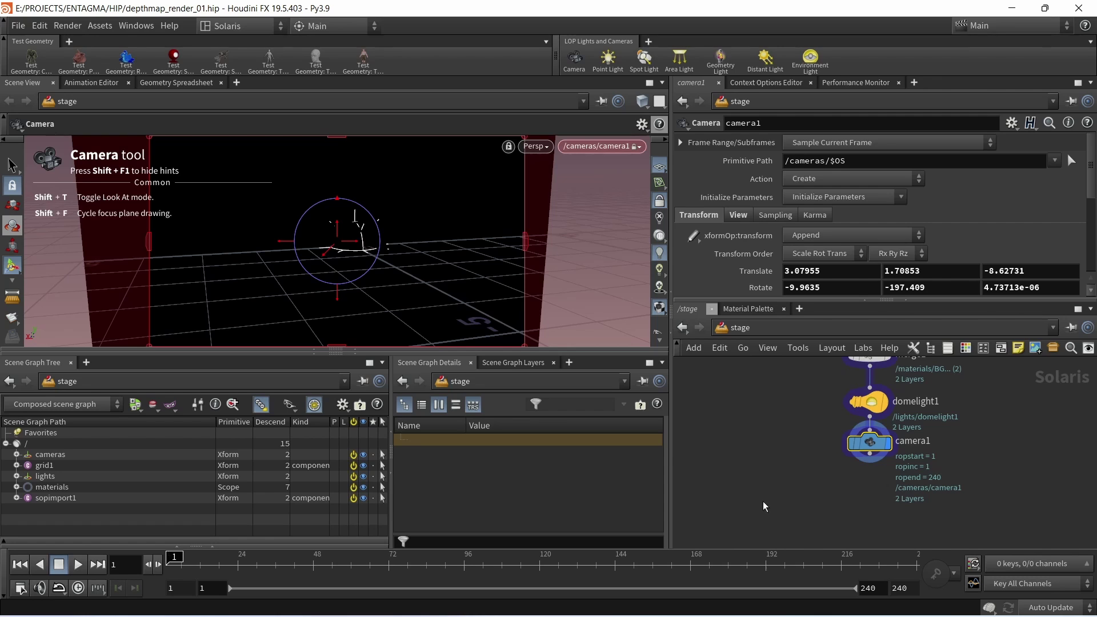
# Step: Add a Karma render setup with render settings and a USD render node after camera1
pyautogui.press('Tab')
pyautogui.write('kamra')
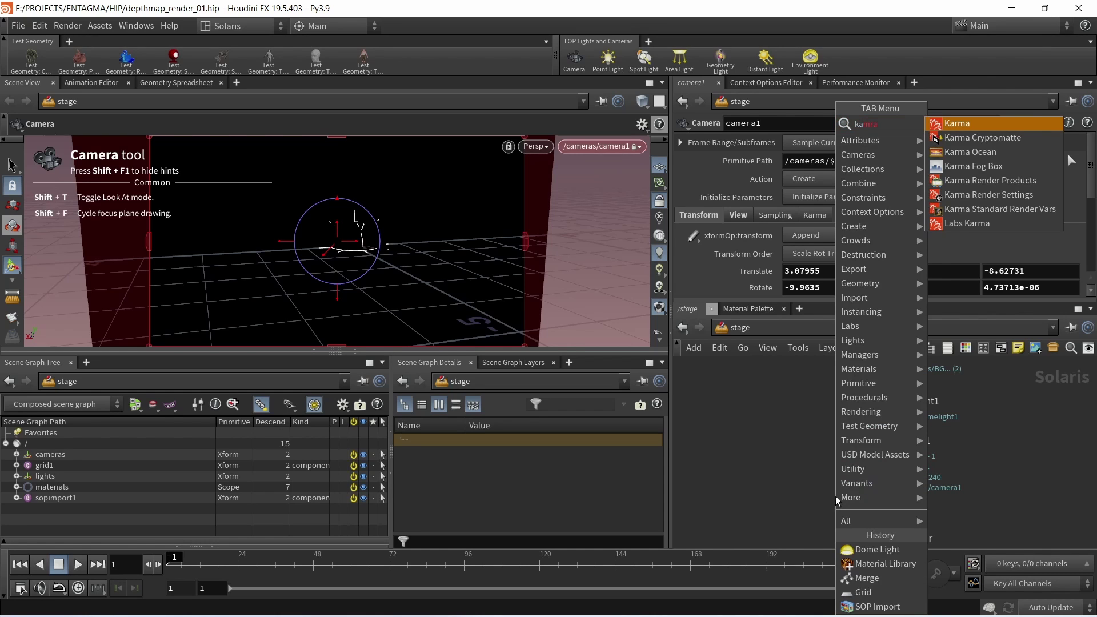
pyautogui.press('Return')
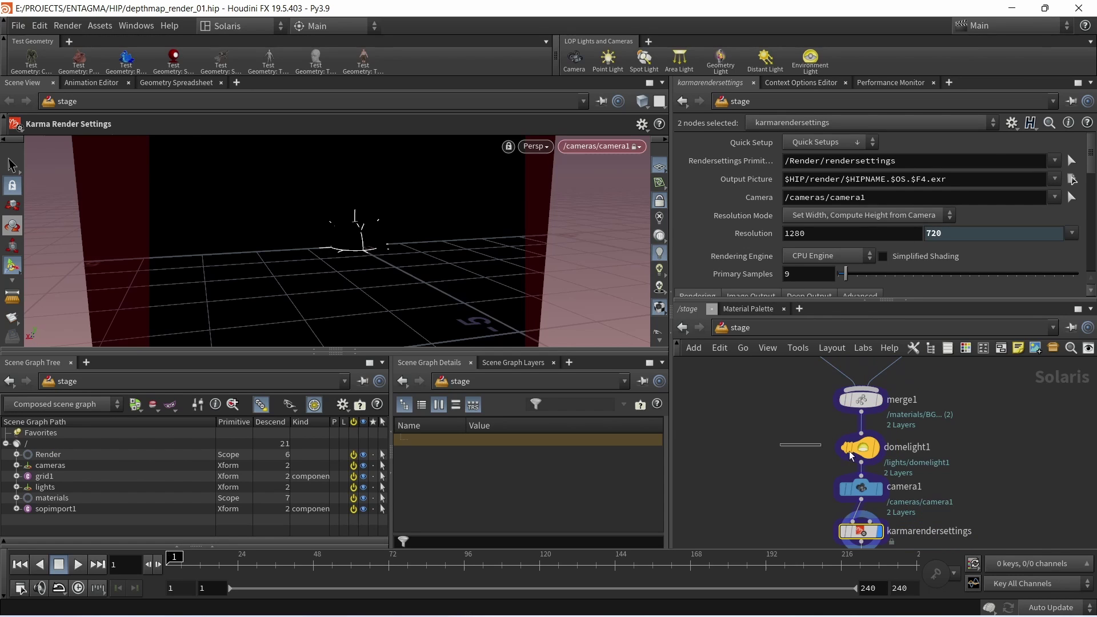
# Step: Set domelight1's texture to E:/PROJECTS/ENTAGMA/HIP/artist_workshop_4k.hdr and save the scene
pyautogui.click(849, 451)
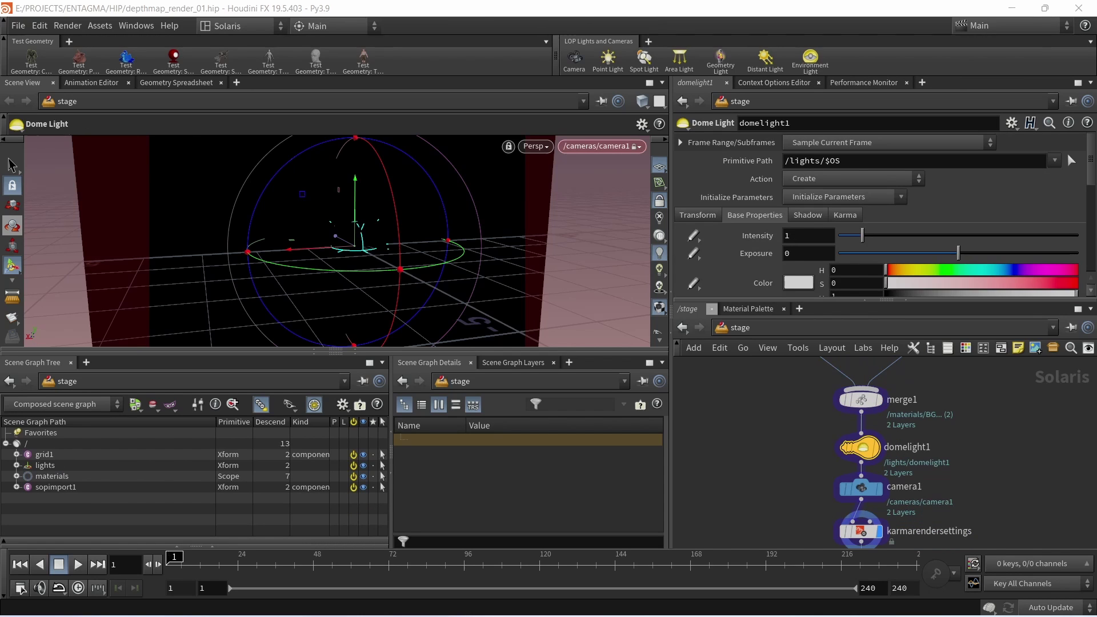
pyautogui.moveTo(764, 300); pyautogui.dragTo(764, 393)
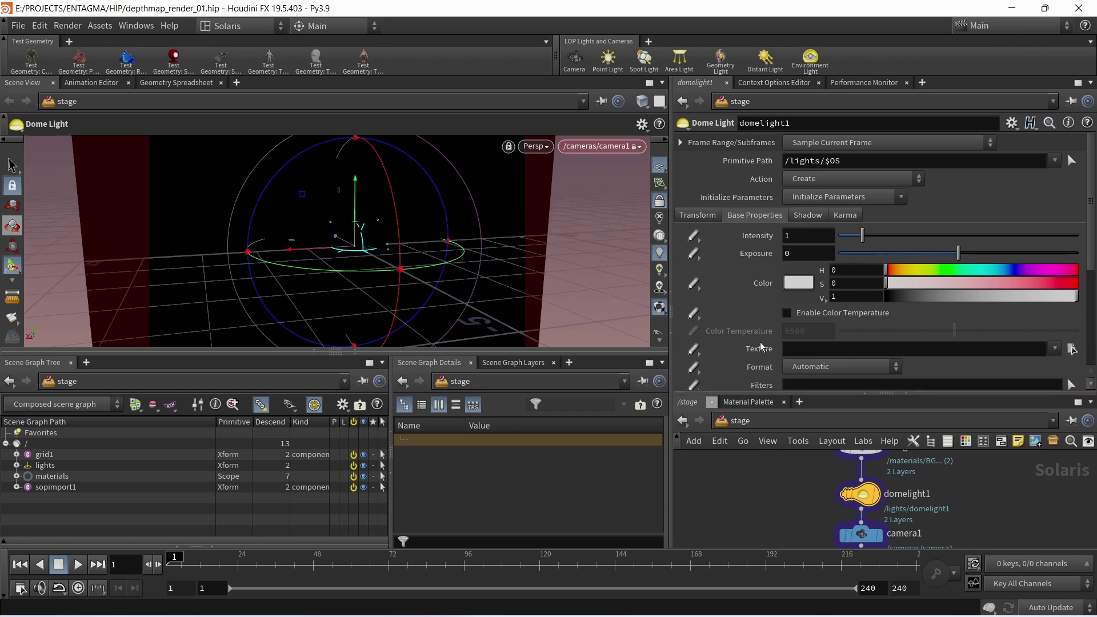
pyautogui.click(1072, 349)
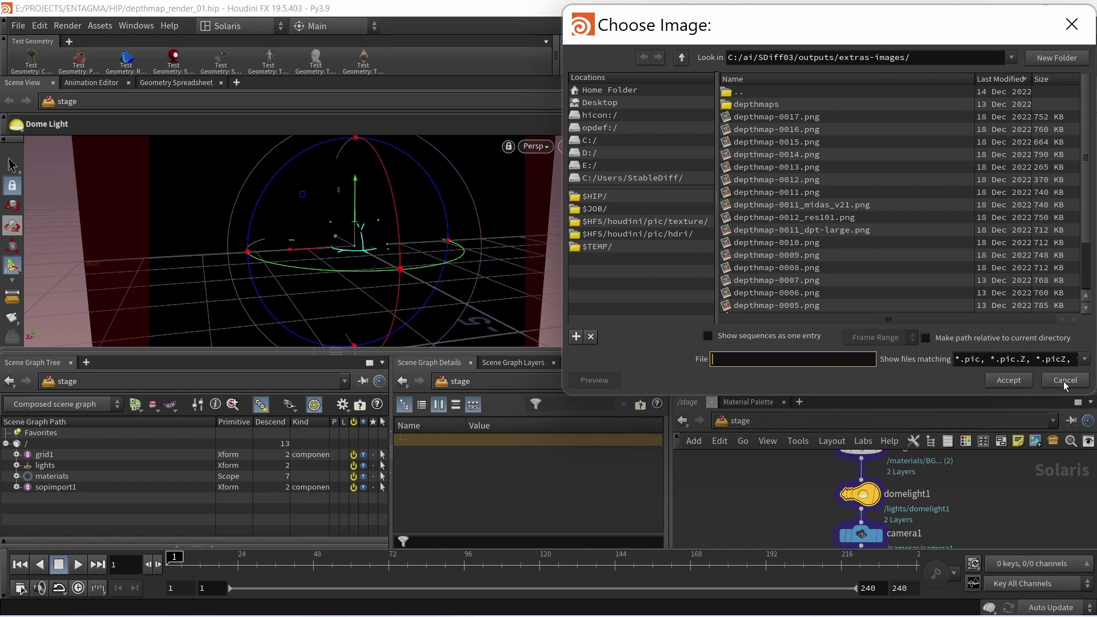
pyautogui.click(1065, 381)
pyautogui.click(1054, 348)
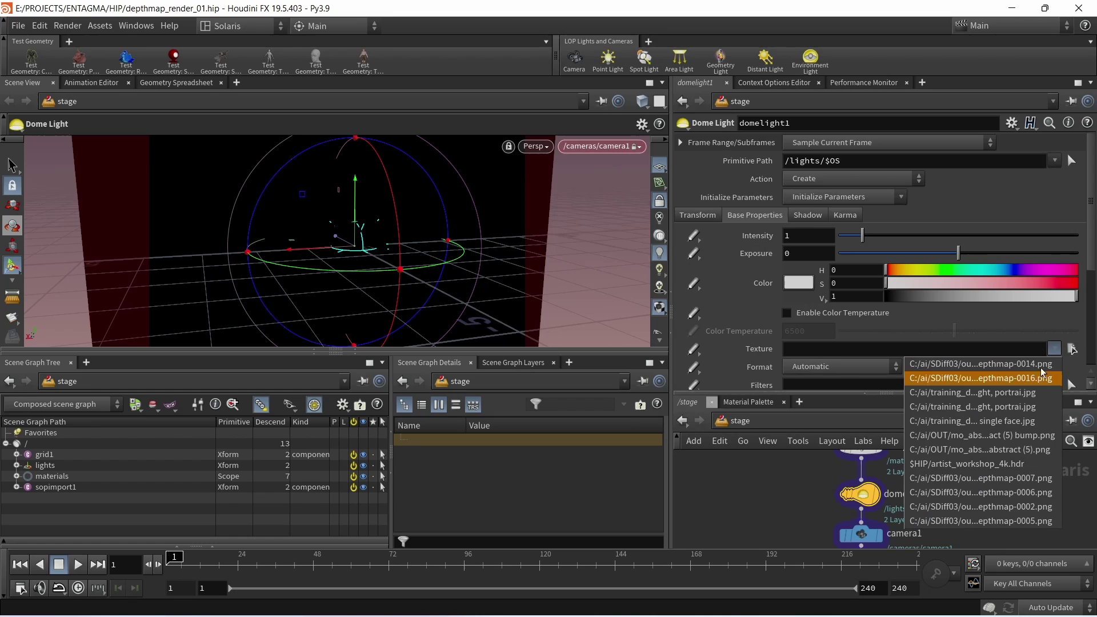
pyautogui.click(771, 521)
pyautogui.click(835, 348)
pyautogui.write('E:/PROJECTS/ENTAGMA/HIP/artist_workshop_4k.hdr')
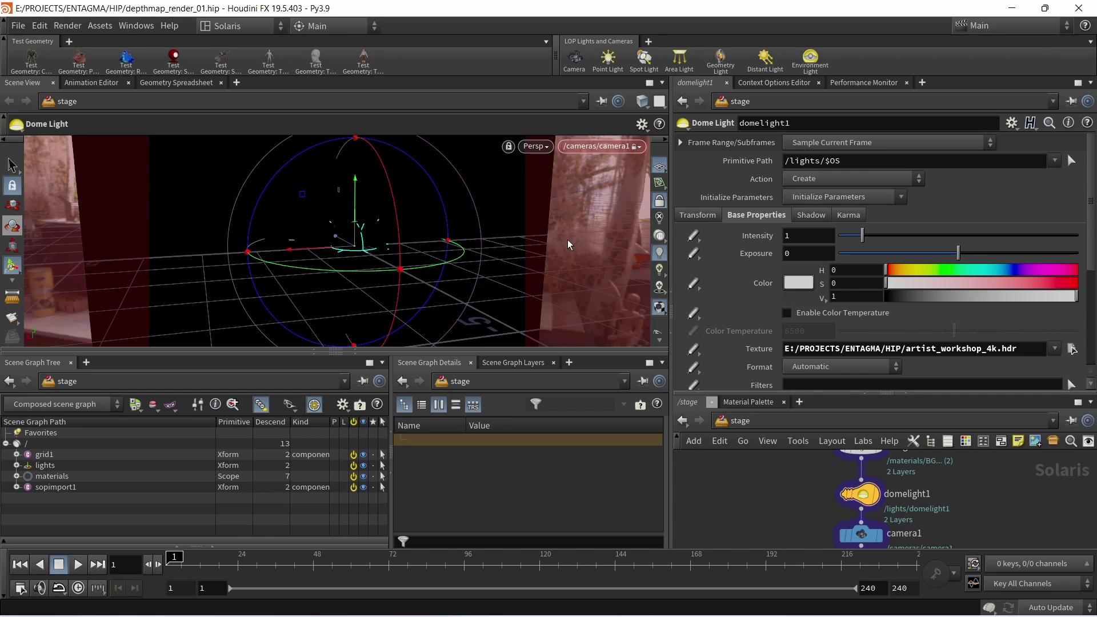
pyautogui.hotkey('ctrl', 's')
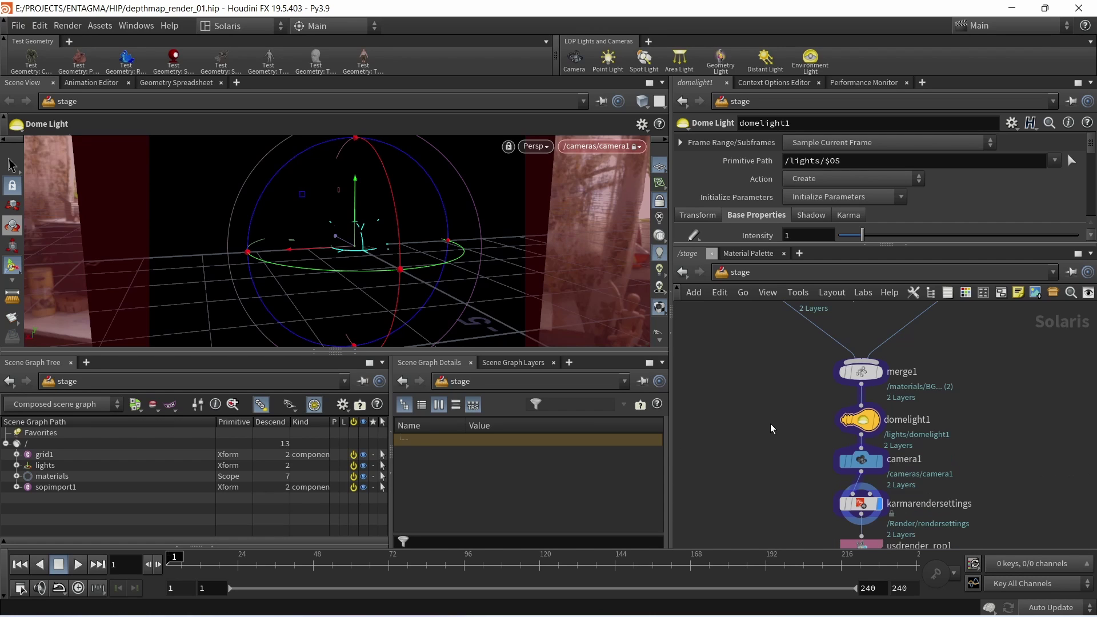
pyautogui.hotkey('ctrl', 's')
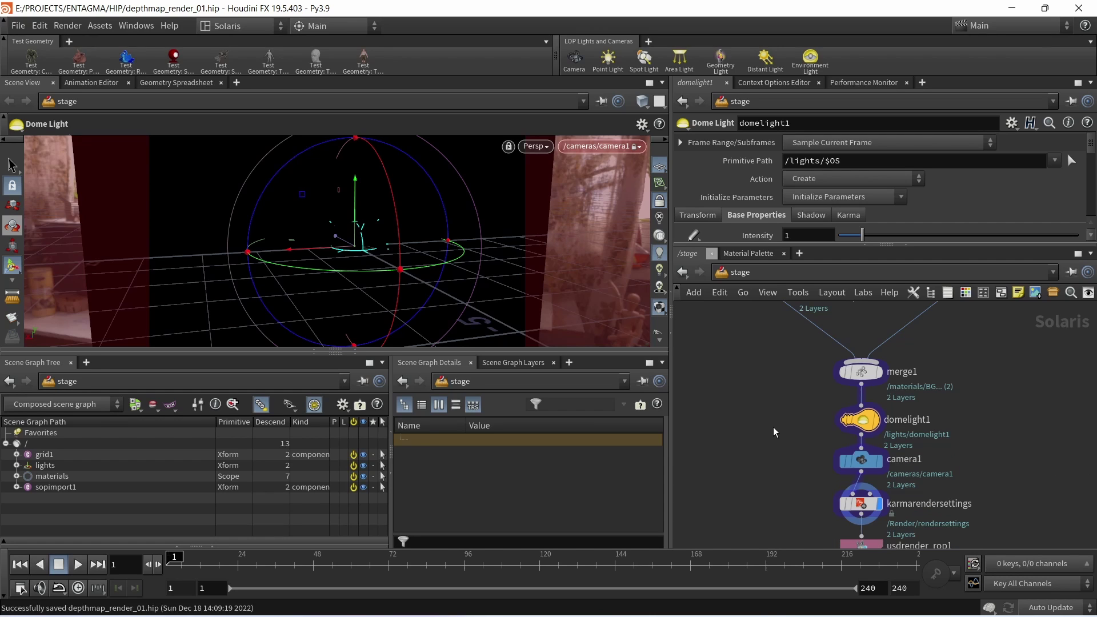
# Step: Switch the viewport renderer to Karma and set the rendering engine in karmarendersettings to XPU Engine (Beta)
pyautogui.click(535, 146)
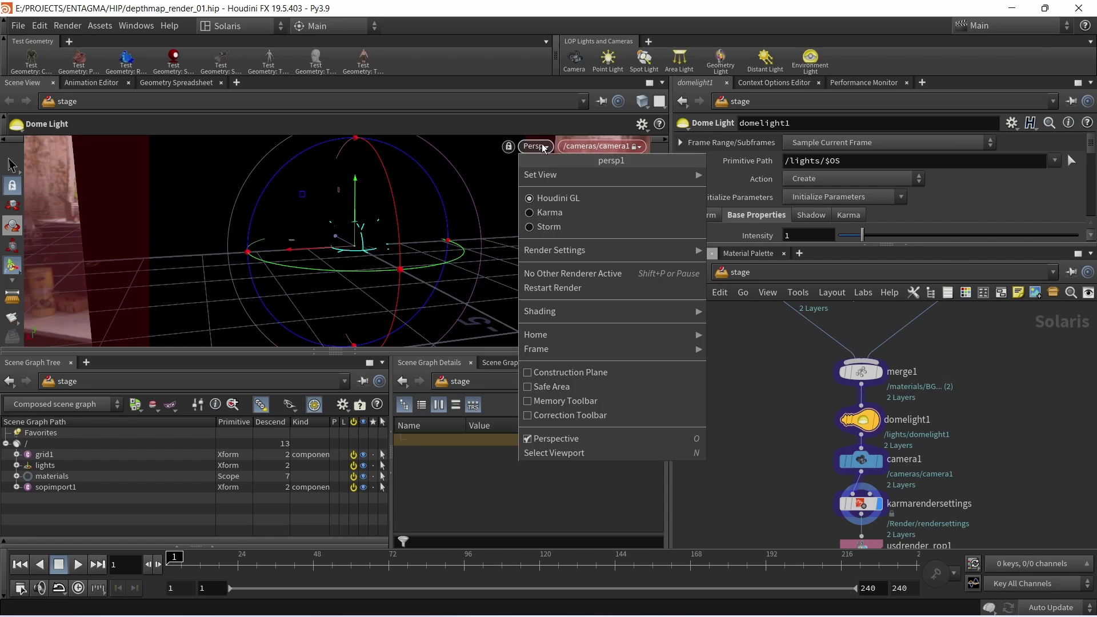
pyautogui.click(550, 212)
pyautogui.click(862, 505)
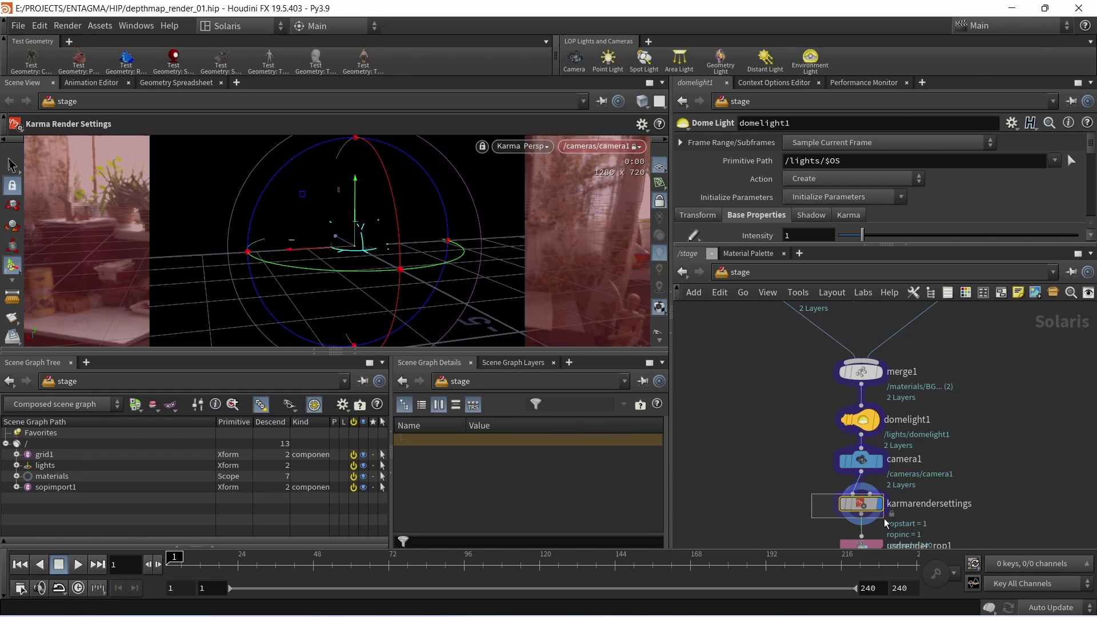
pyautogui.moveTo(830, 248); pyautogui.dragTo(831, 416)
pyautogui.click(838, 258)
pyautogui.click(838, 285)
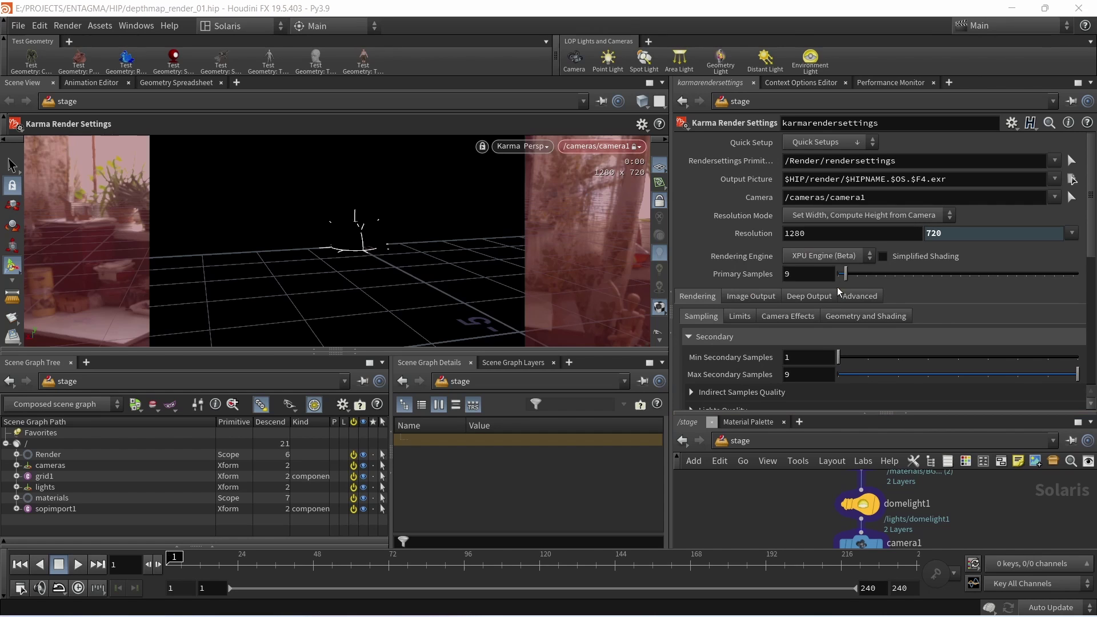
# Step: Frame camera1 closely on the relief block against the backdrop and hide the light guide in the viewport
pyautogui.moveTo(347, 240)
pyautogui.keyDown('alt'); pyautogui.mouseDown()
pyautogui.moveTo(510, 243)
pyautogui.moveTo(576, 230)
pyautogui.moveTo(452, 252)
pyautogui.moveTo(350, 246)
pyautogui.mouseUp(); pyautogui.keyUp('alt')
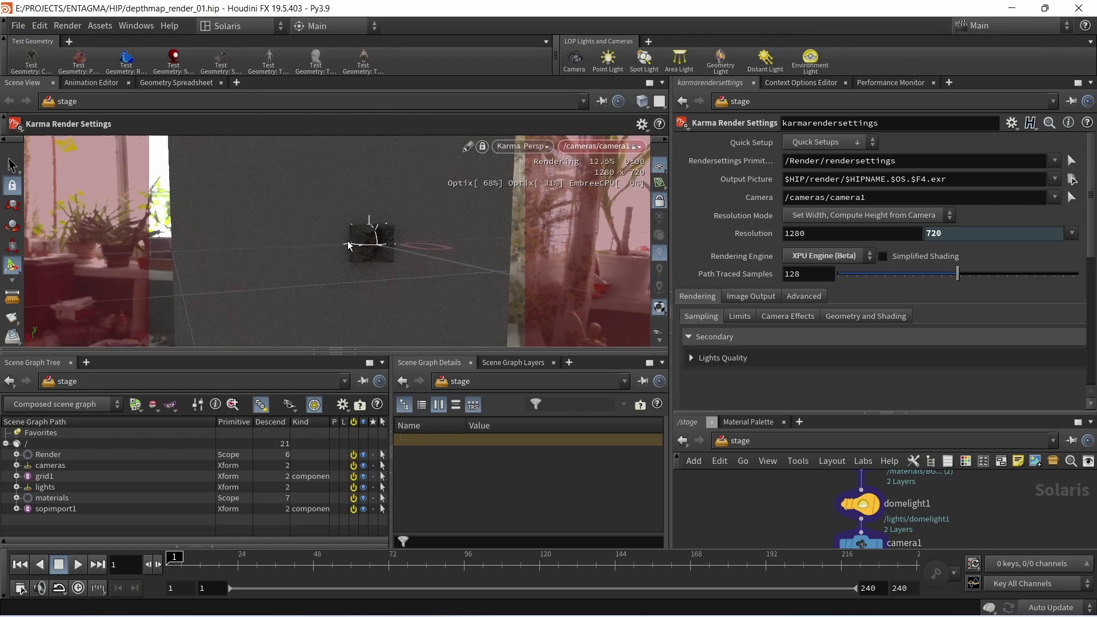
pyautogui.keyDown('alt'); pyautogui.moveTo(370, 256); pyautogui.dragTo(614, 209, button='right'); pyautogui.keyUp('alt')
pyautogui.keyDown('alt'); pyautogui.moveTo(439, 230); pyautogui.dragTo(387, 245, button='middle'); pyautogui.keyUp('alt')
pyautogui.keyDown('alt'); pyautogui.moveTo(387, 245); pyautogui.dragTo(358, 261); pyautogui.keyUp('alt')
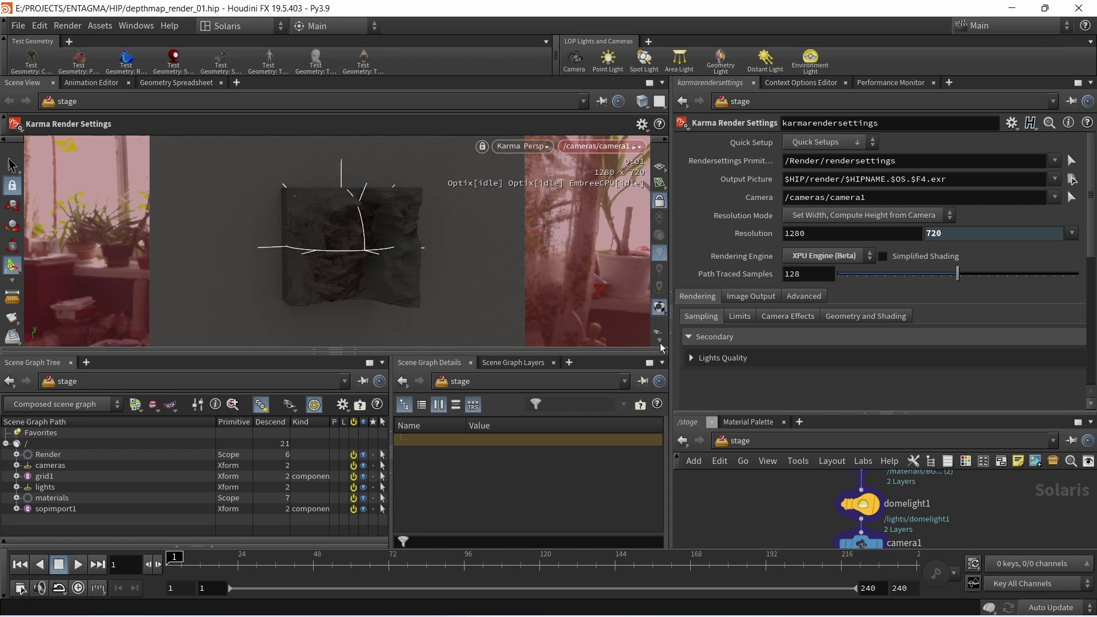
pyautogui.scroll(-3, 660, 342)
pyautogui.click(660, 285)
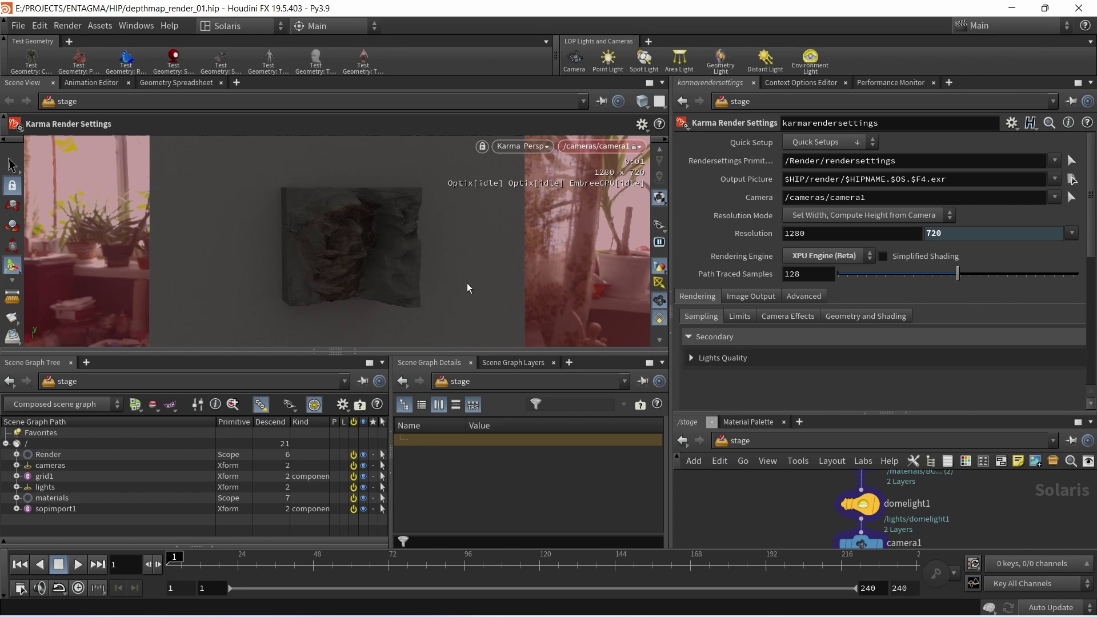
pyautogui.keyDown('alt'); pyautogui.moveTo(424, 262); pyautogui.dragTo(447, 262); pyautogui.keyUp('alt')
# Step: Set domelight1's intensity to 1.5 and rotate it around Y to 160, then on to about 244 degrees
pyautogui.click(862, 504)
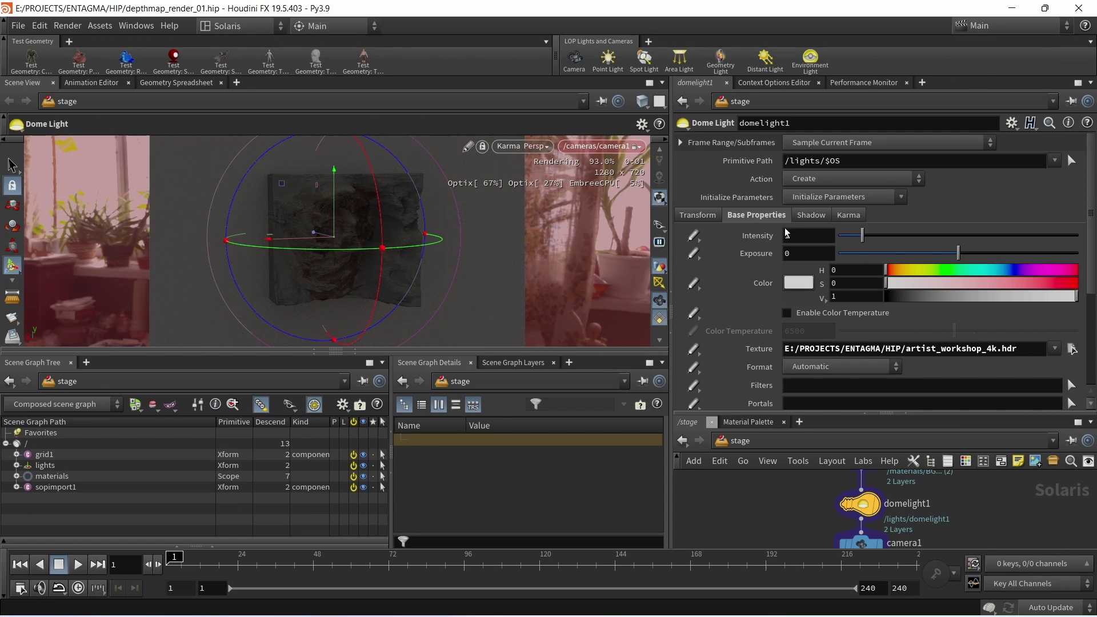
pyautogui.write('1.5')
pyautogui.press('Return')
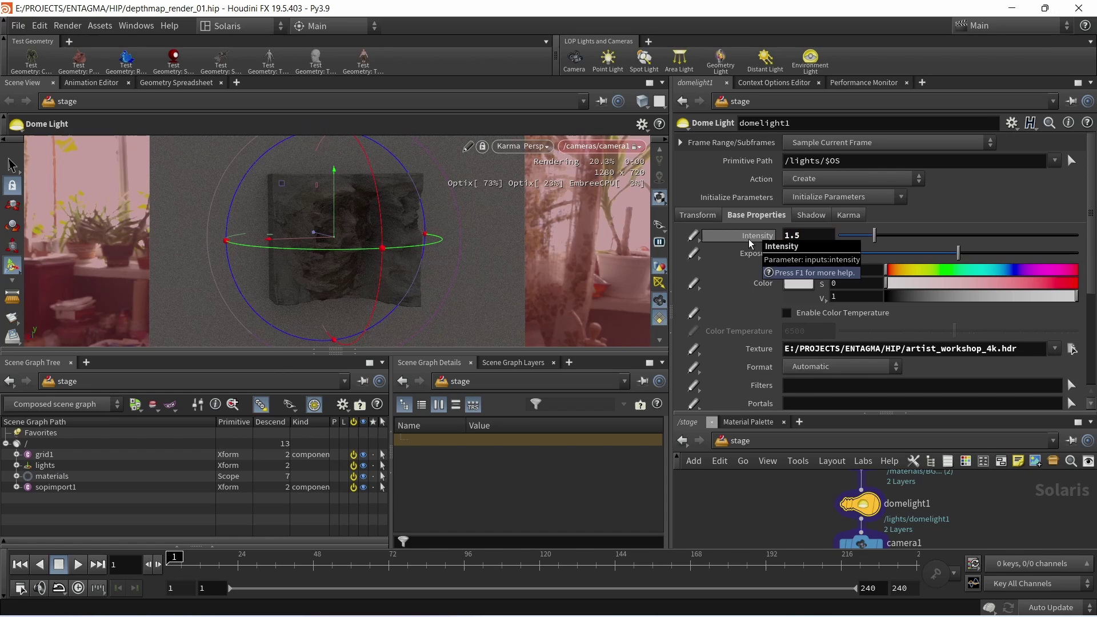
pyautogui.click(698, 215)
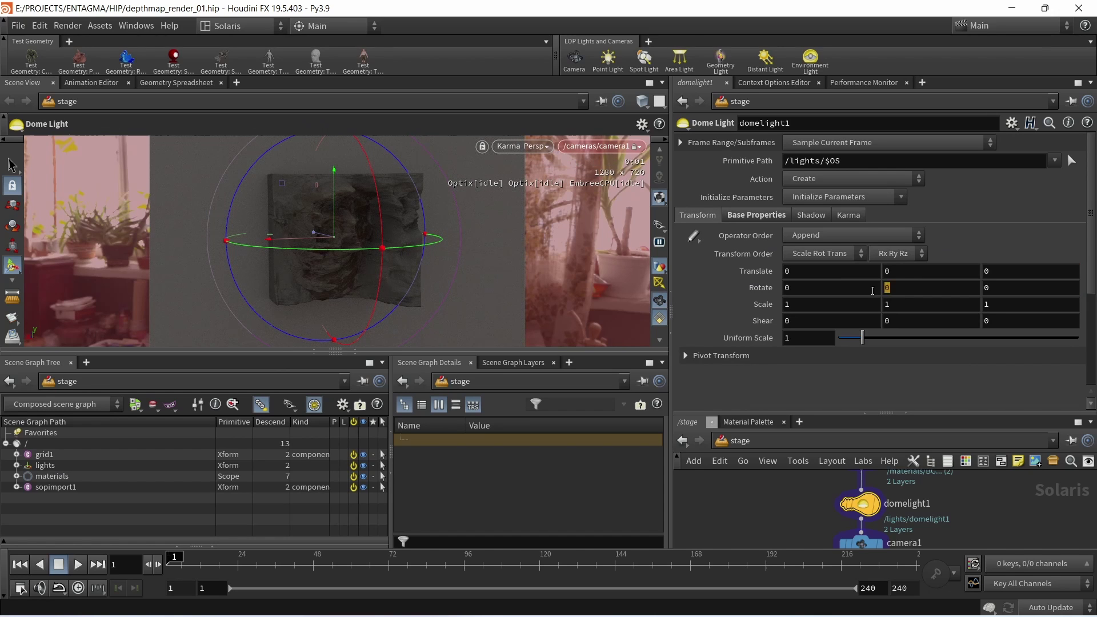
pyautogui.write('160')
pyautogui.press('Return')
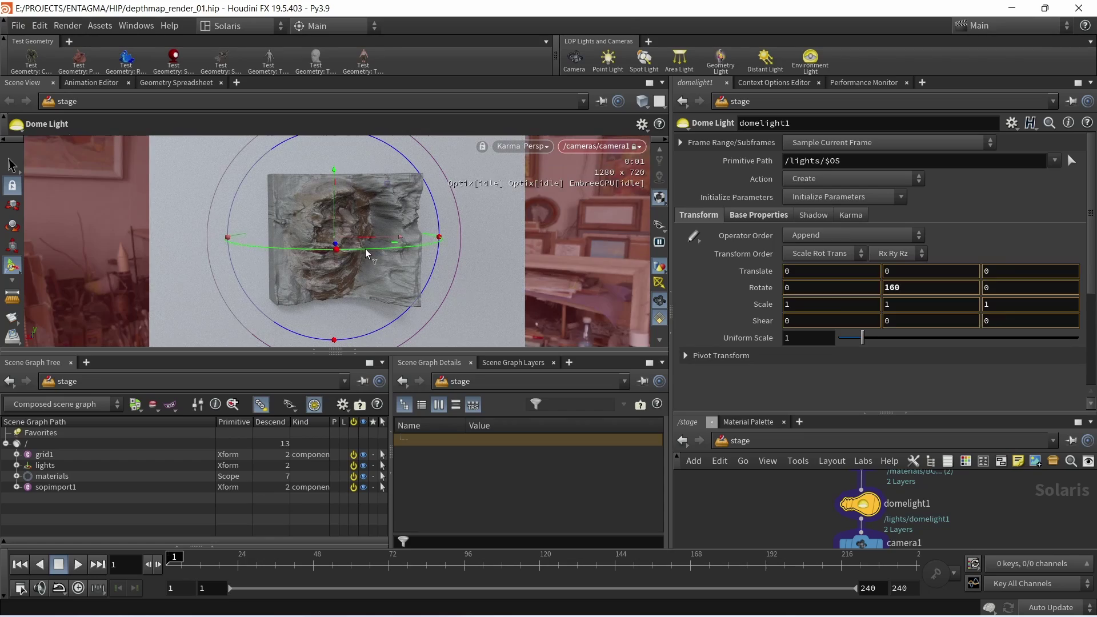
pyautogui.moveTo(365, 249); pyautogui.dragTo(559, 234)
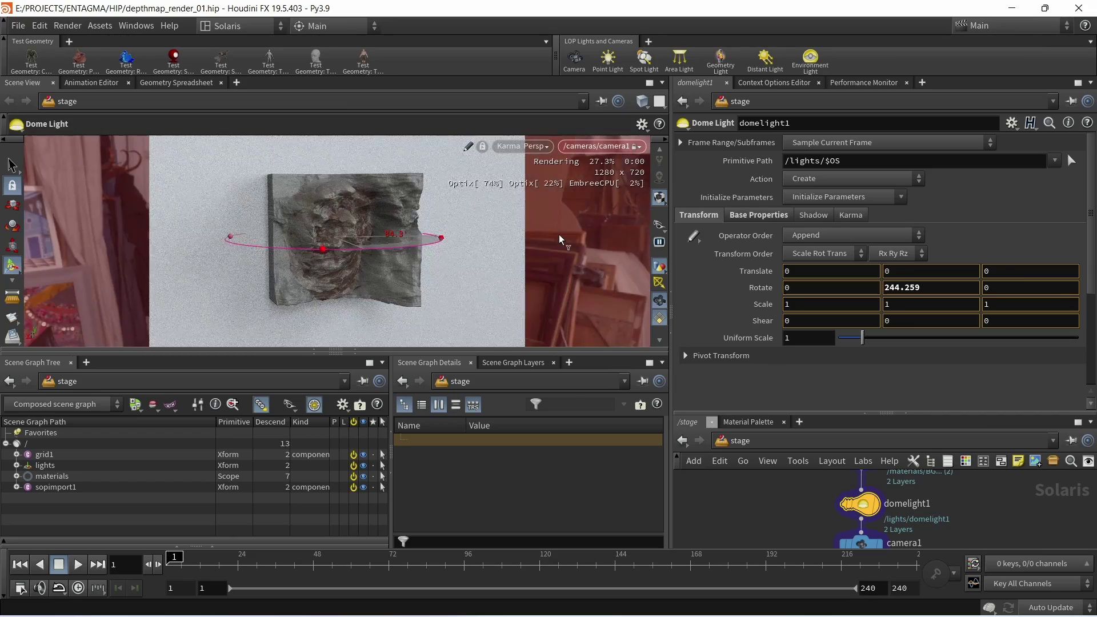
# Step: Go into the sculpture material inside the material library and delete its inputs, mtlxsurface and mtlxdisplacement nodes
pyautogui.moveTo(795, 412); pyautogui.dragTo(794, 221)
pyautogui.moveTo(800, 401); pyautogui.dragTo(826, 489, button='middle')
pyautogui.doubleClick(801, 357)
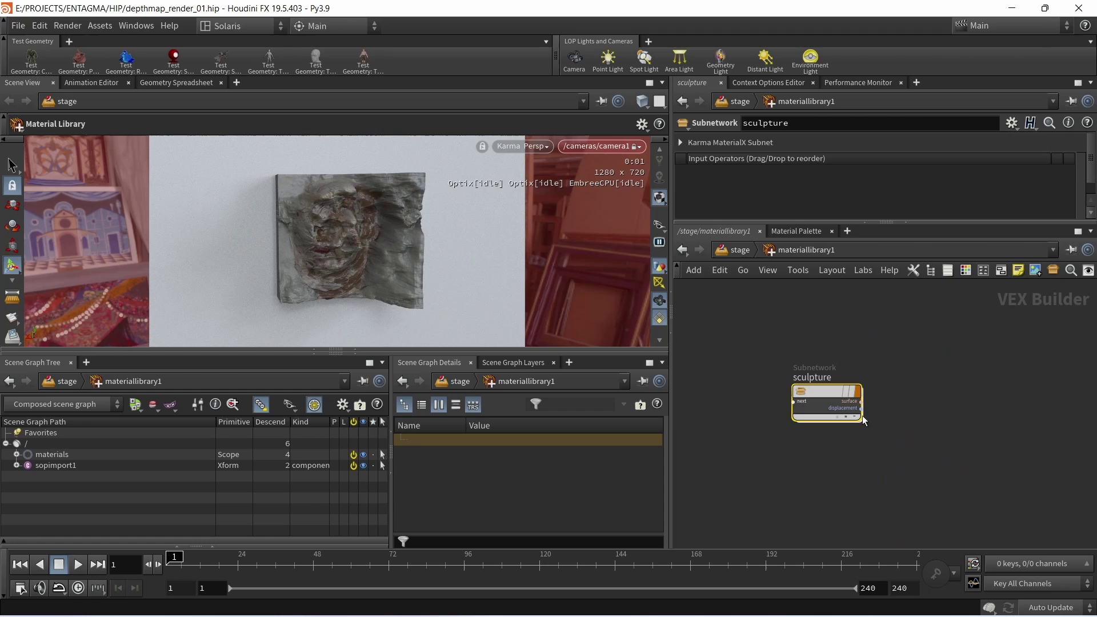
pyautogui.doubleClick(829, 394)
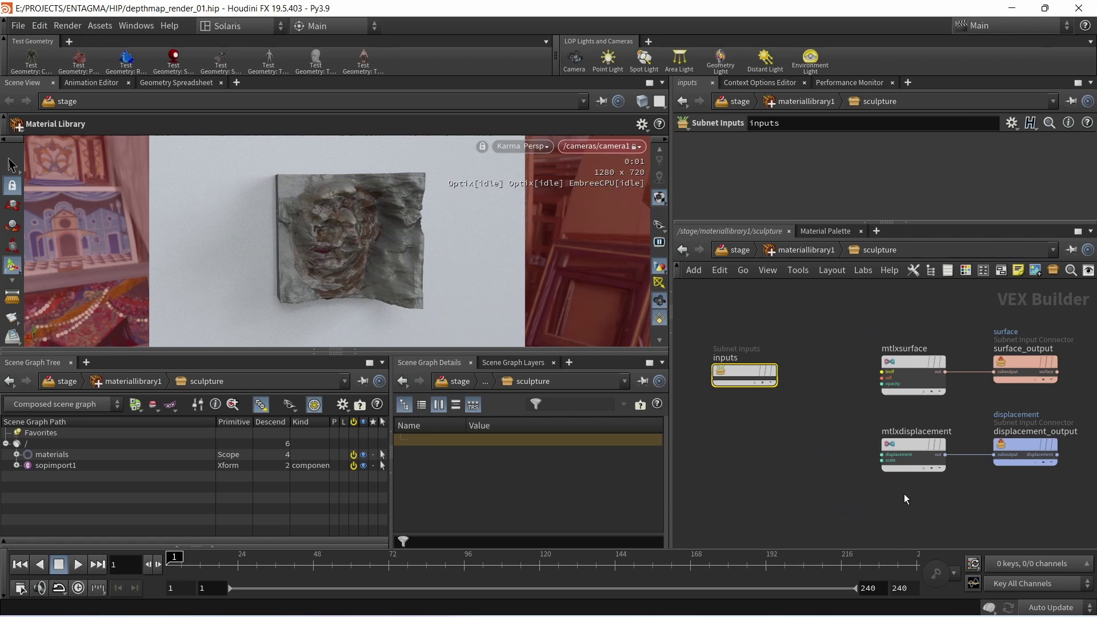
pyautogui.moveTo(948, 304); pyautogui.dragTo(713, 523)
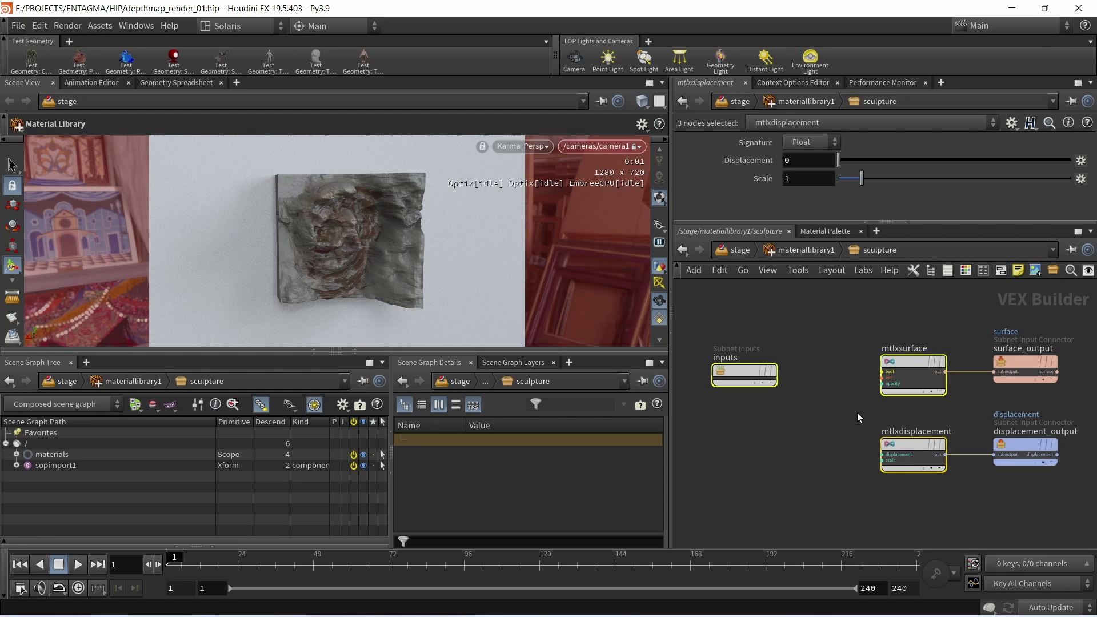
pyautogui.press('Delete')
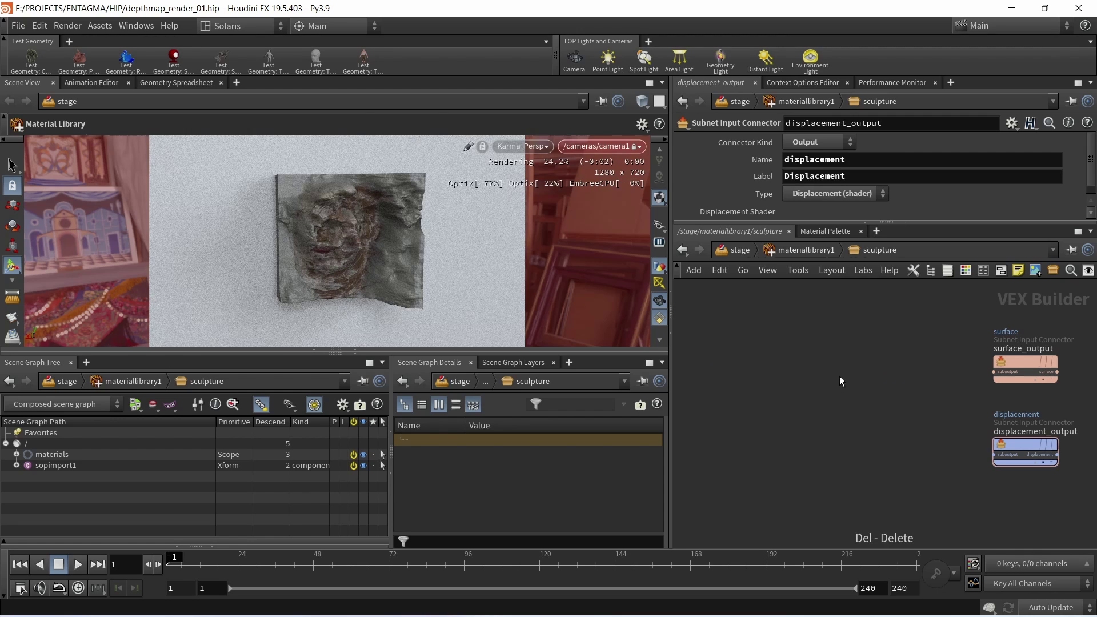
# Step: Add a MtlX Standard Surface node to the sculpture material and connect its output to surface_output
pyautogui.press('Tab')
pyautogui.write('s')
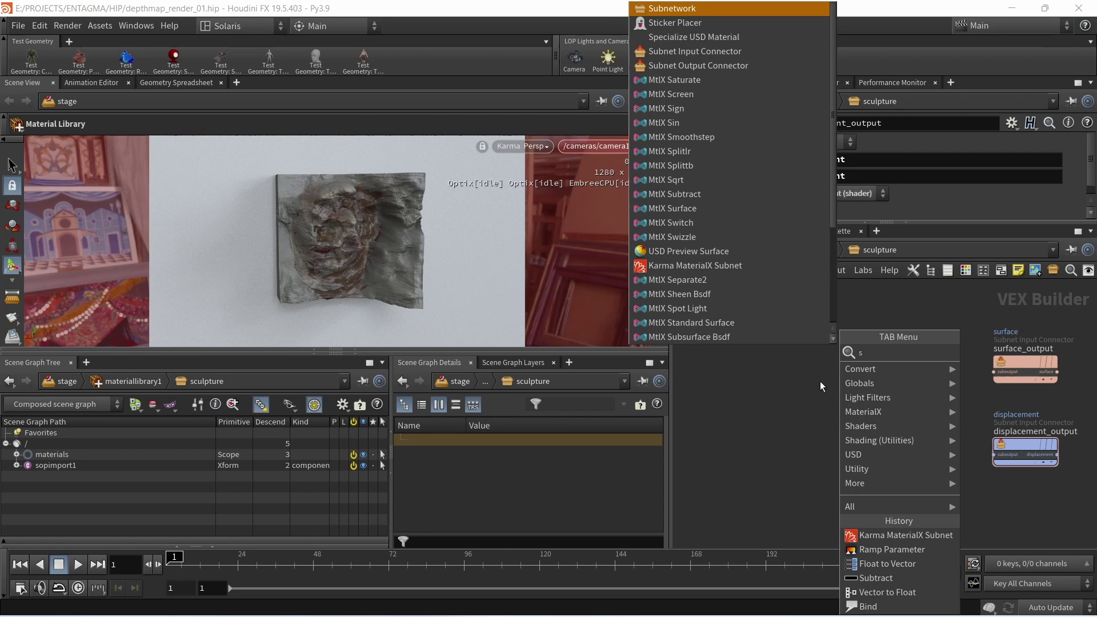
pyautogui.click(766, 321)
pyautogui.click(847, 427)
pyautogui.click(860, 362)
pyautogui.moveTo(891, 372); pyautogui.dragTo(984, 379)
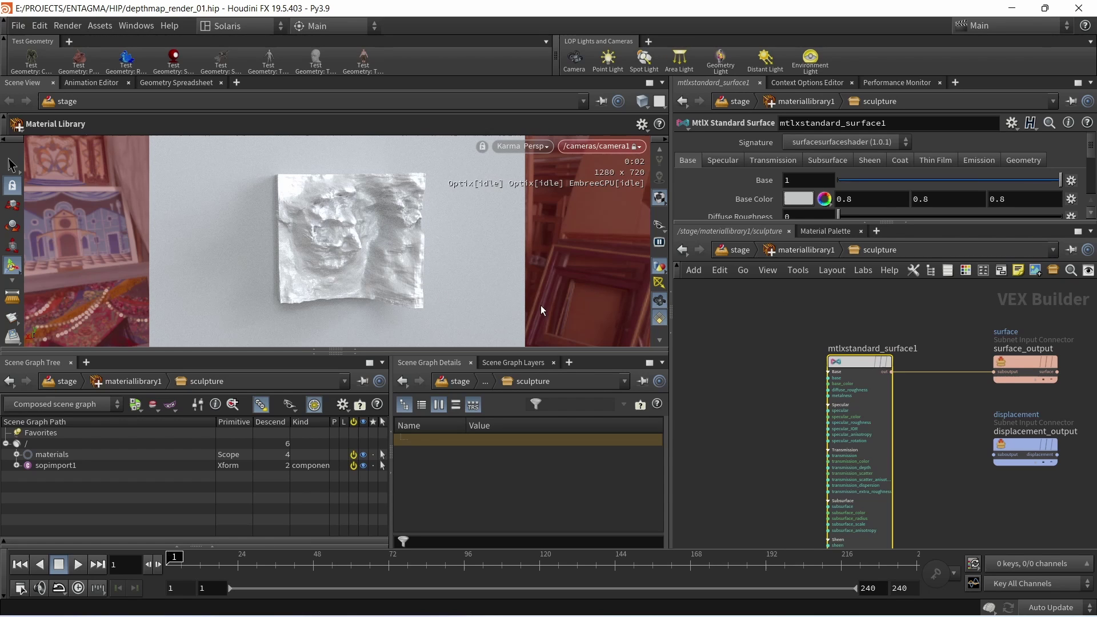
# Step: Examine the scene graph details of sopimport1 and the materials scope, enlarging the details area for reading
pyautogui.moveTo(828, 371)
pyautogui.click(56, 466)
pyautogui.moveTo(391, 452); pyautogui.dragTo(223, 451)
pyautogui.moveTo(511, 436); pyautogui.dragTo(393, 437)
pyautogui.moveTo(658, 449)
pyautogui.mouseDown()
pyautogui.moveTo(662, 489)
pyautogui.moveTo(668, 416)
pyautogui.mouseUp()
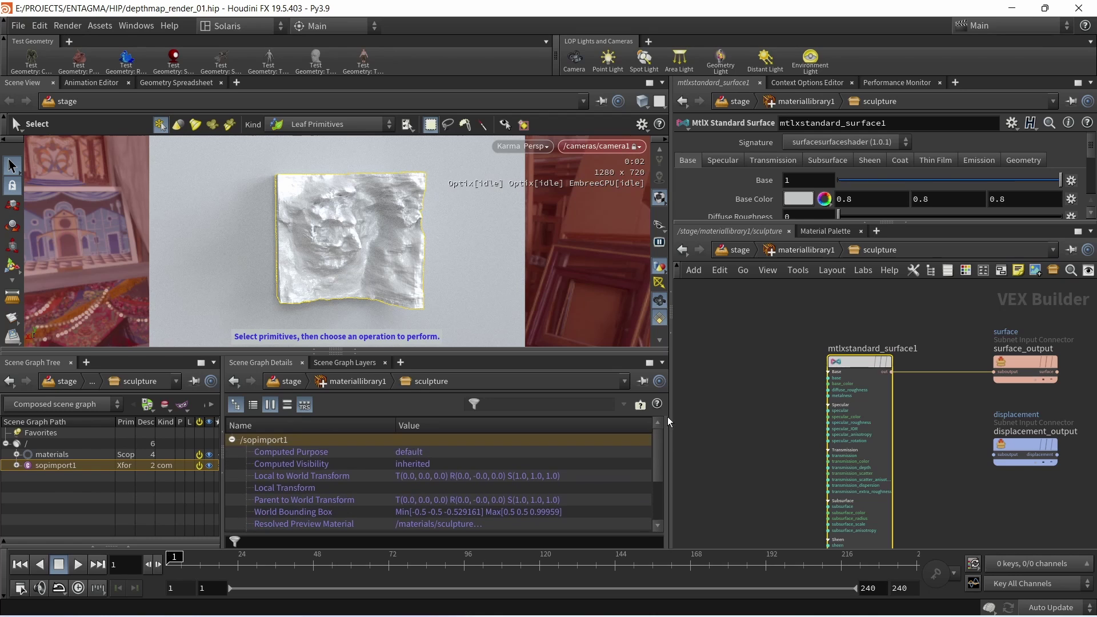
pyautogui.click(16, 455)
pyautogui.click(52, 455)
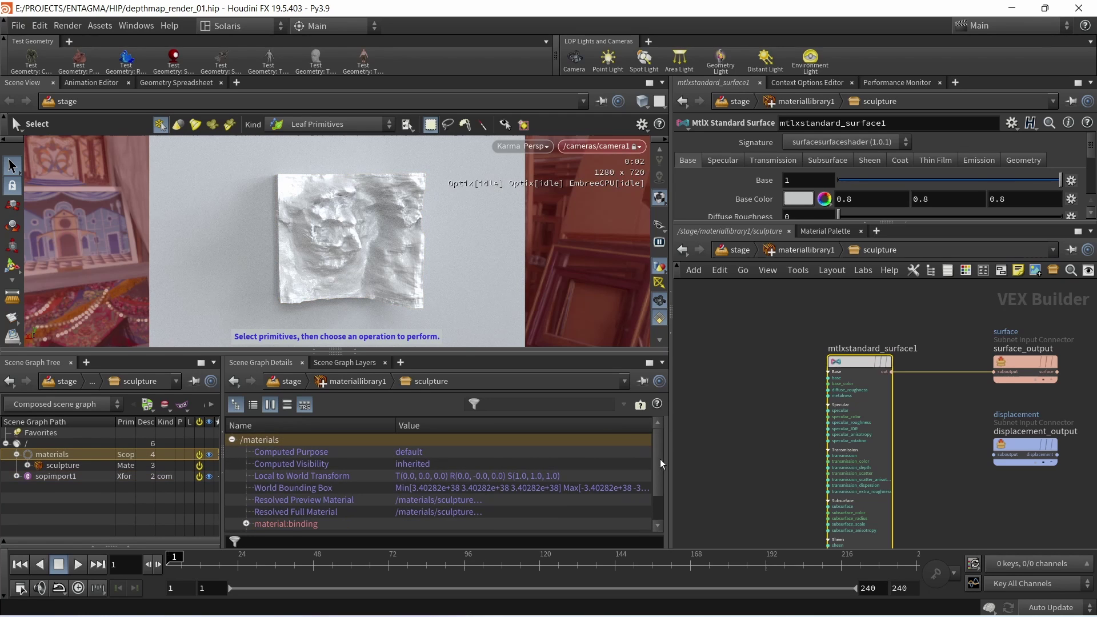
pyautogui.moveTo(660, 459); pyautogui.dragTo(663, 485)
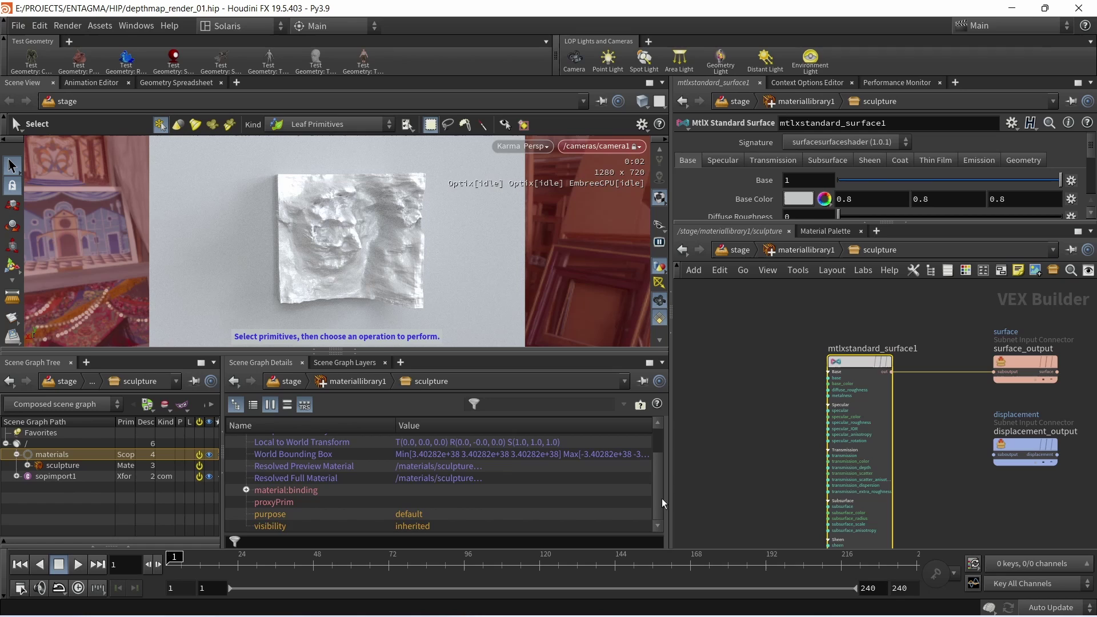
# Step: Add a USD Prim Var Reader node beside the standard surface in the sculpture material
pyautogui.click(744, 424)
pyautogui.moveTo(745, 424); pyautogui.dragTo(856, 459, button='middle')
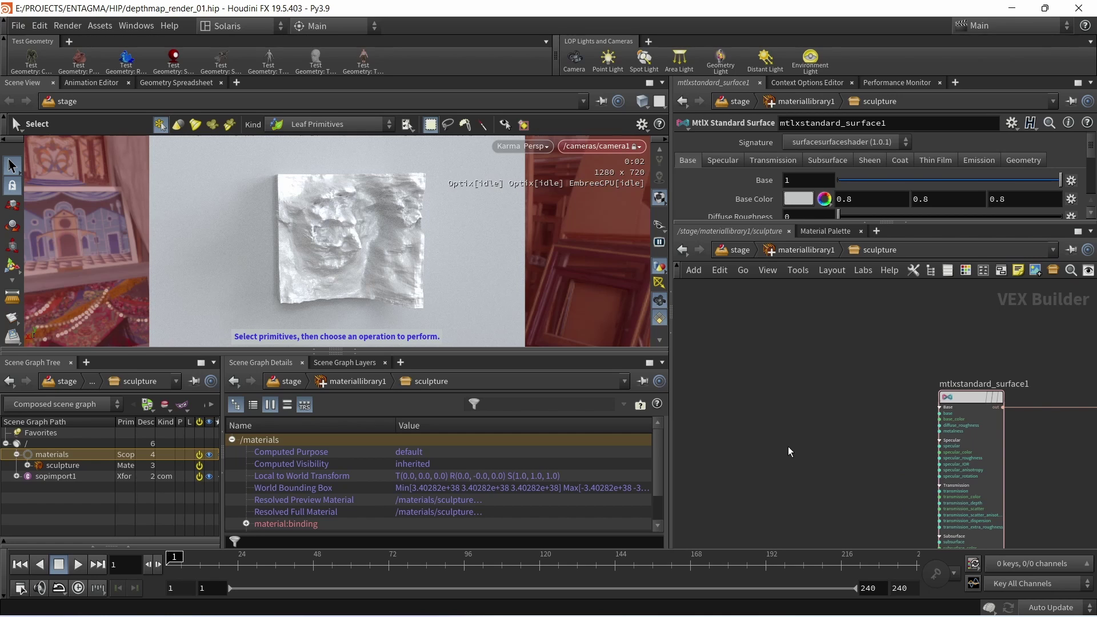
pyautogui.scroll(2, 842, 440)
pyautogui.press('Tab')
pyautogui.write('us')
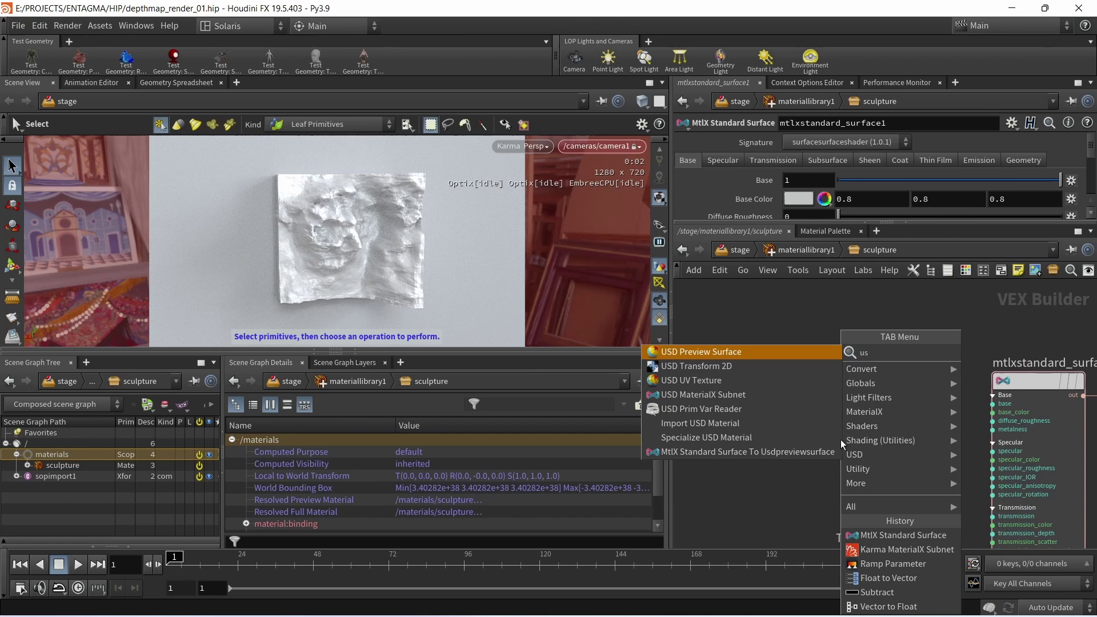
pyautogui.write('dpri')
pyautogui.press('Return')
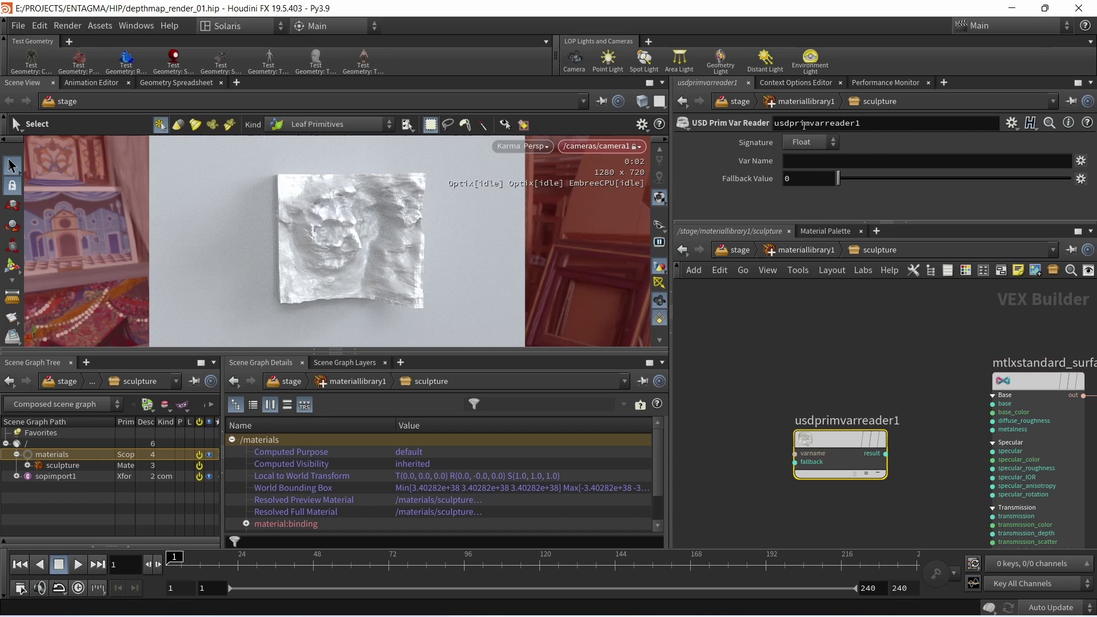
# Step: Set the prim var reader to Vector with variable name displayColor and connect its result to the standard surface's base_color
pyautogui.click(809, 142)
pyautogui.click(811, 273)
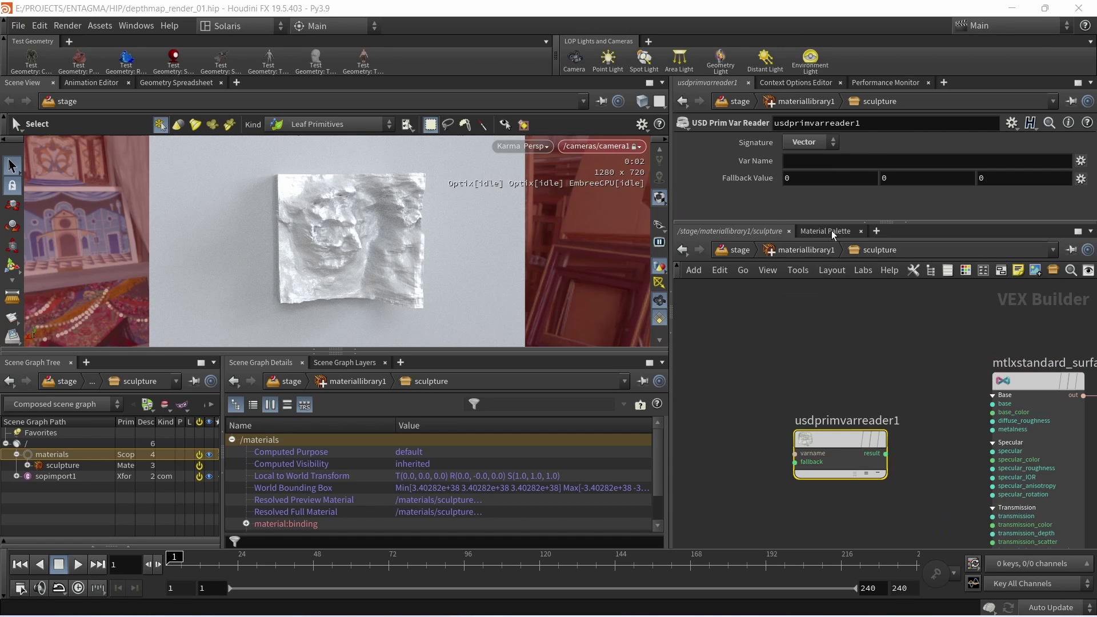
pyautogui.click(818, 161)
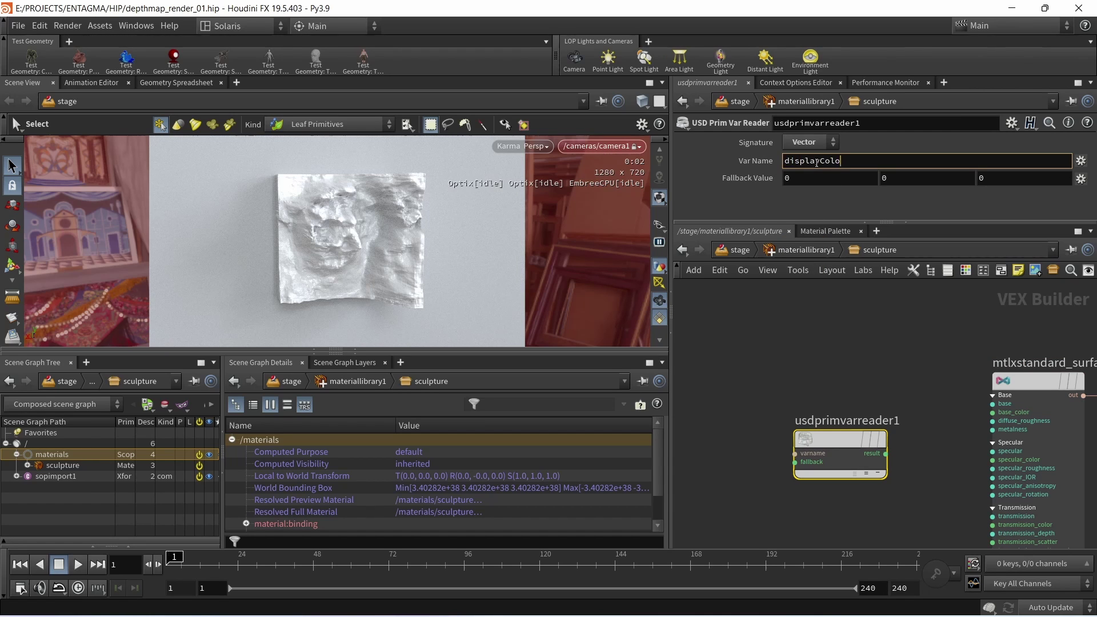
pyautogui.write('displayColor')
pyautogui.press('Return')
pyautogui.click(886, 453)
pyautogui.click(993, 412)
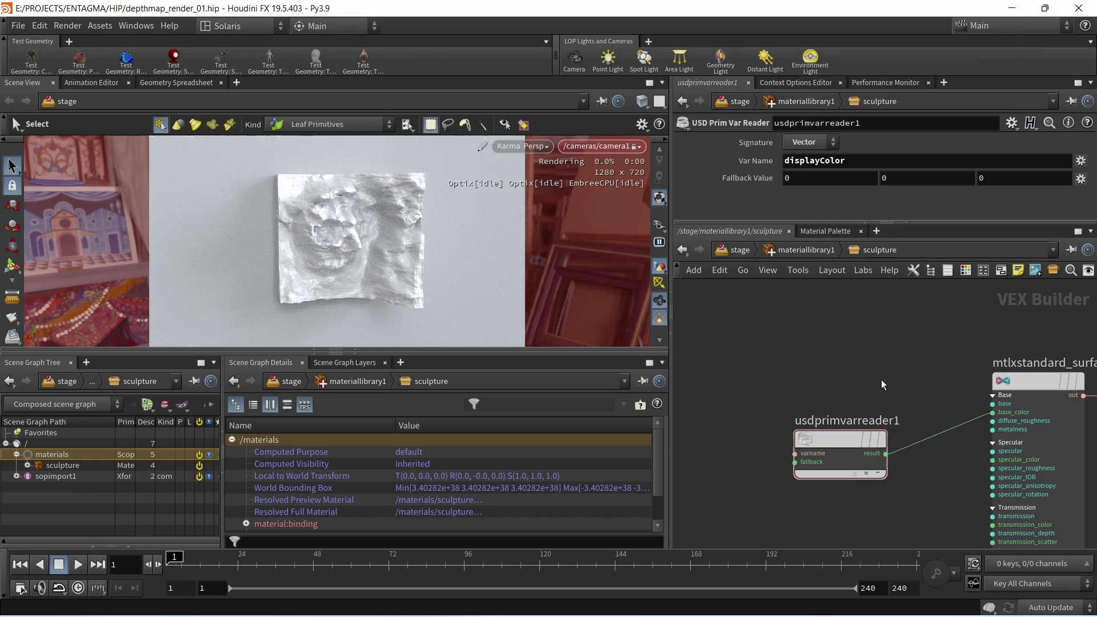
pyautogui.press('Escape')
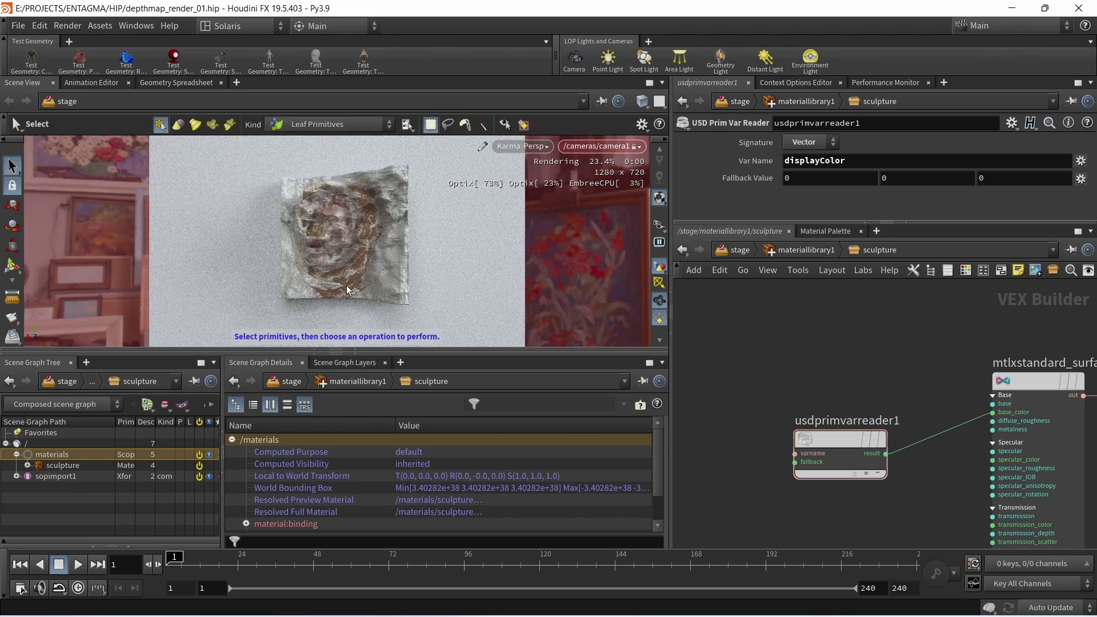
# Step: Set the standard surface's specular to 0.8 and specular roughness to 0.5, and save the scene
pyautogui.moveTo(1067, 510); pyautogui.dragTo(975, 505, button='middle')
pyautogui.click(985, 507)
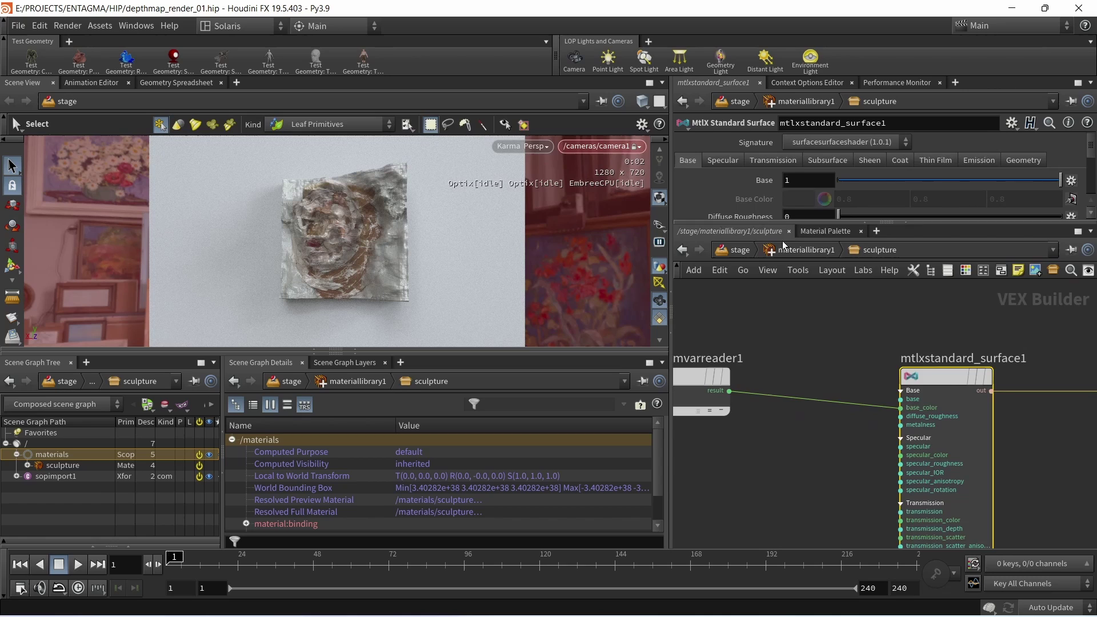
pyautogui.moveTo(739, 222); pyautogui.dragTo(737, 322)
pyautogui.click(723, 160)
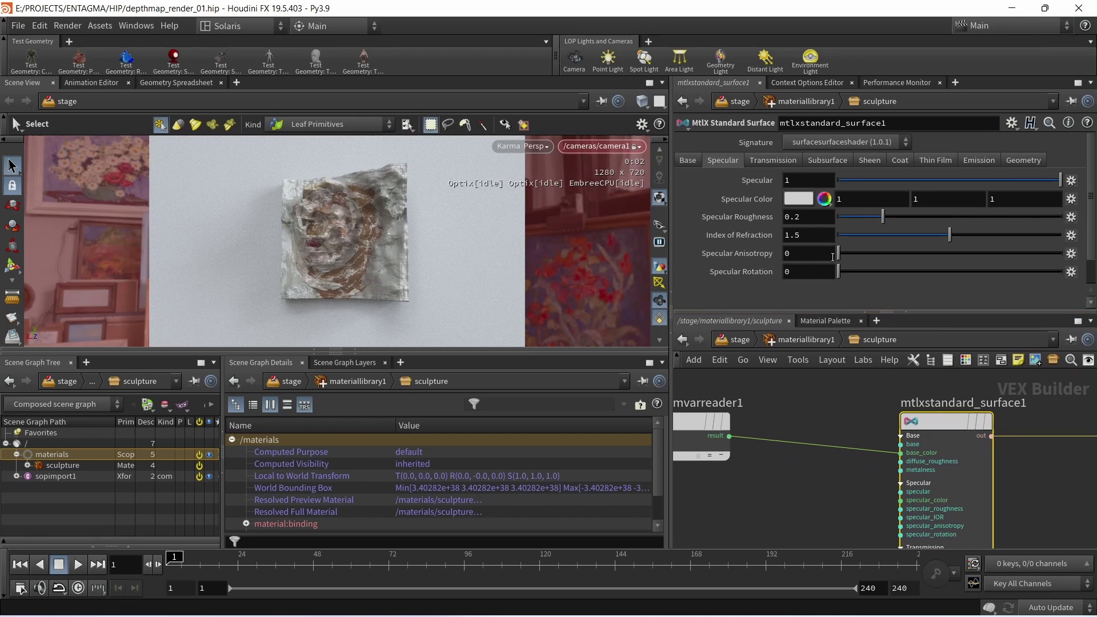
pyautogui.click(811, 182)
pyautogui.scroll(-2, 811, 182)
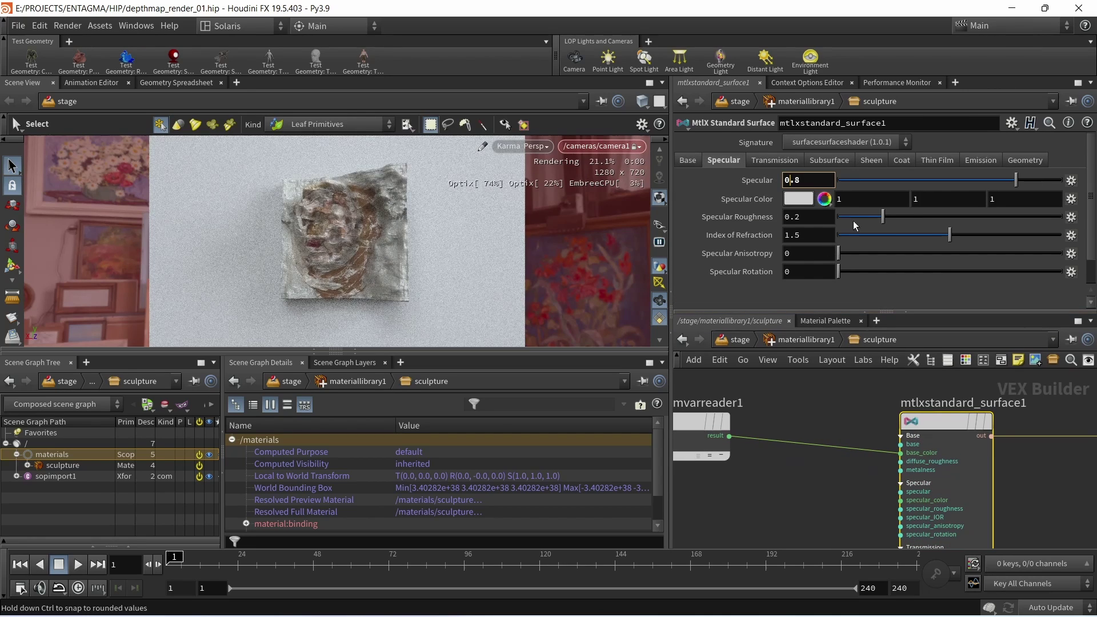
pyautogui.click(819, 222)
pyautogui.scroll(3, 820, 222)
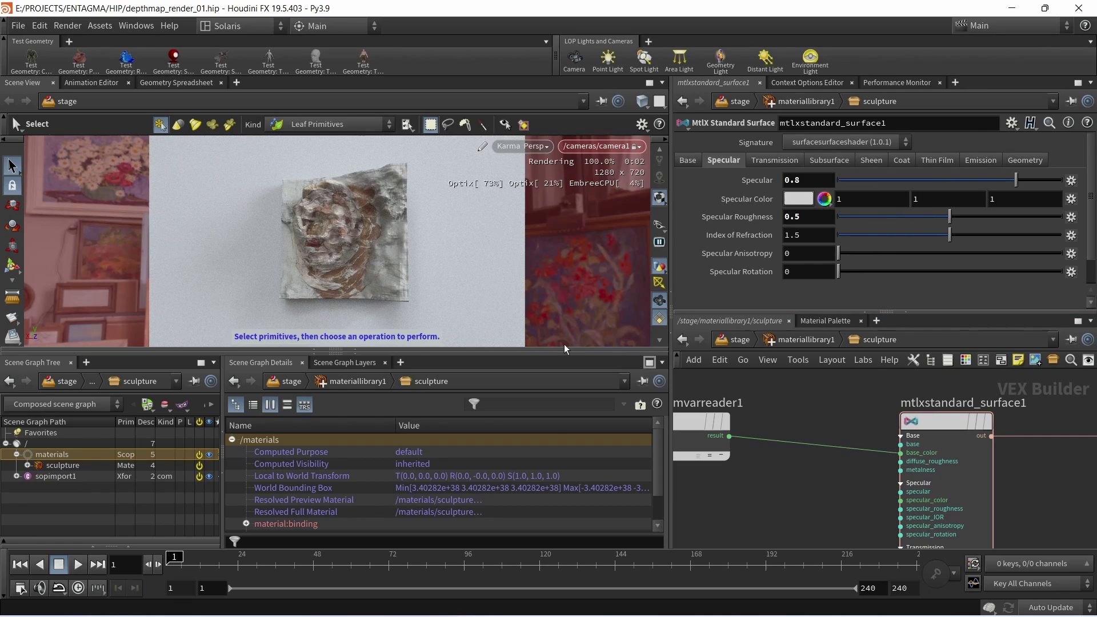
pyautogui.hotkey('ctrl', 's')
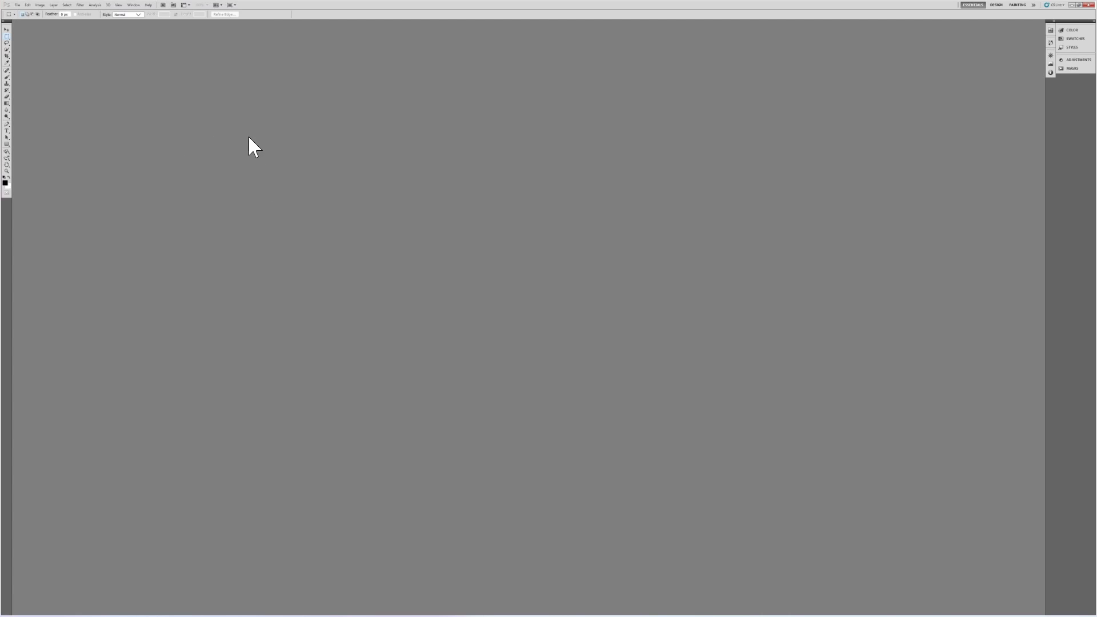
# Step: Open the portrait painting image in Photoshop and apply a High Pass filter with a radius of 0.7 pixels
pyautogui.moveTo(826, 382)
pyautogui.mouseDown()
pyautogui.moveTo(1000, 236)
pyautogui.moveTo(850, 101)
pyautogui.moveTo(713, 116)
pyautogui.mouseUp()
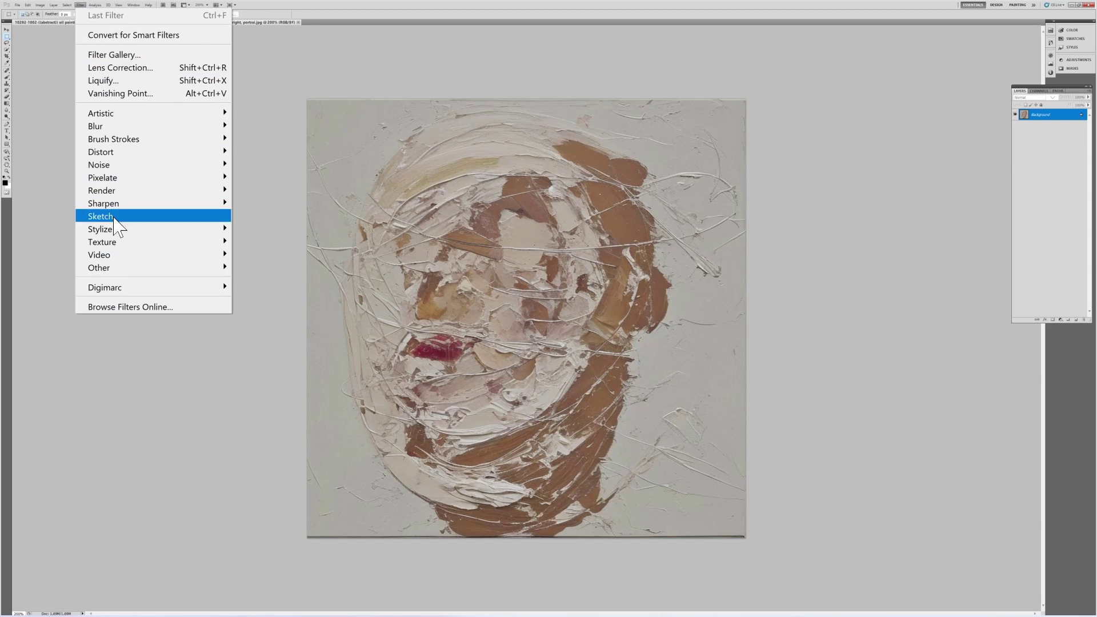
pyautogui.moveTo(114, 267)
pyautogui.click(275, 280)
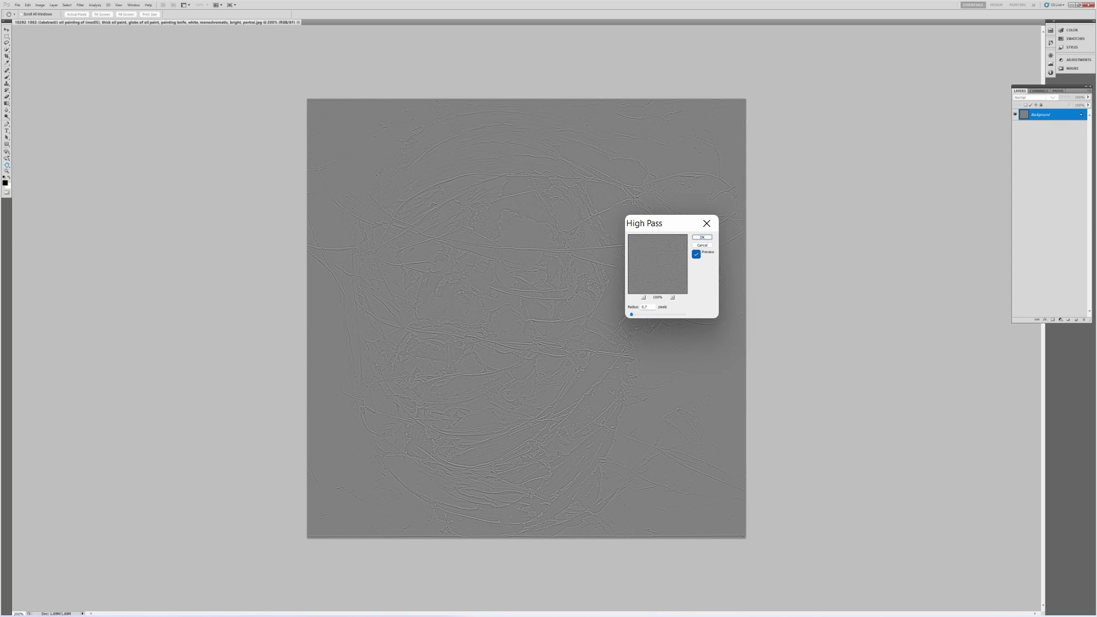
pyautogui.click(702, 238)
# Step: Save the filtered image as a copy in the JPEG folder, adding _highpass to its file name and choosing the file format
pyautogui.hotkey('ctrl', 'shift', 's')
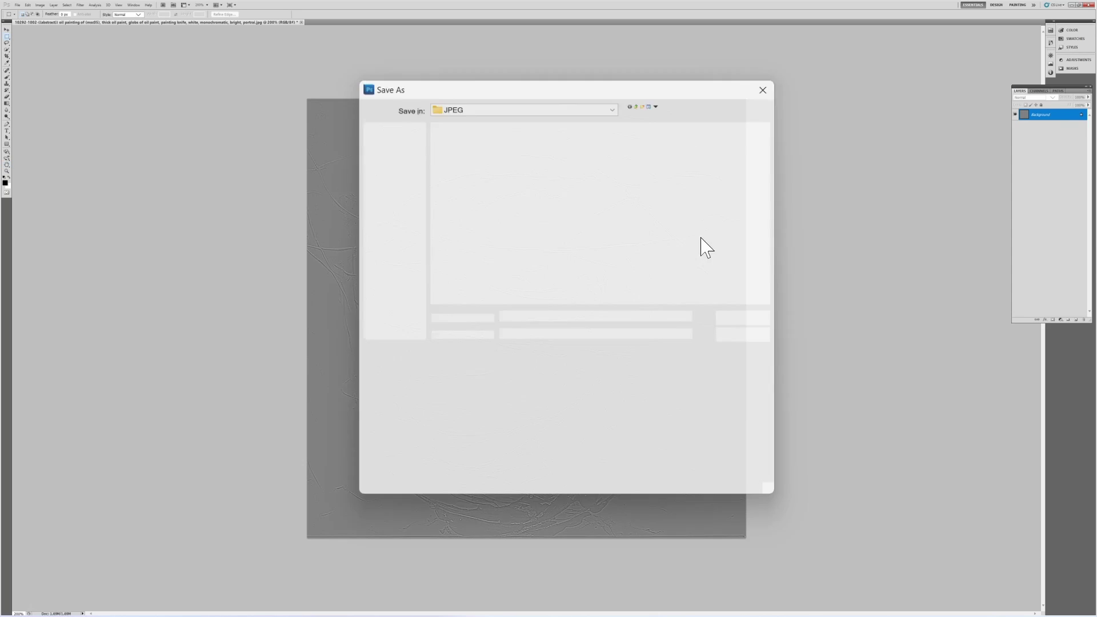
pyautogui.click(600, 307)
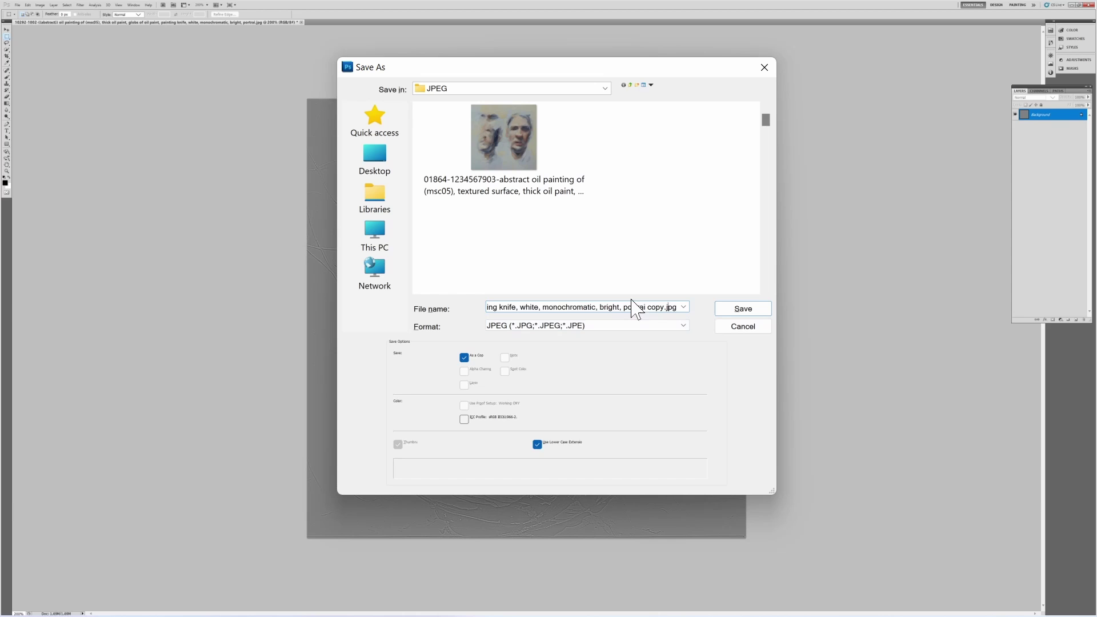
pyautogui.write('_highpass')
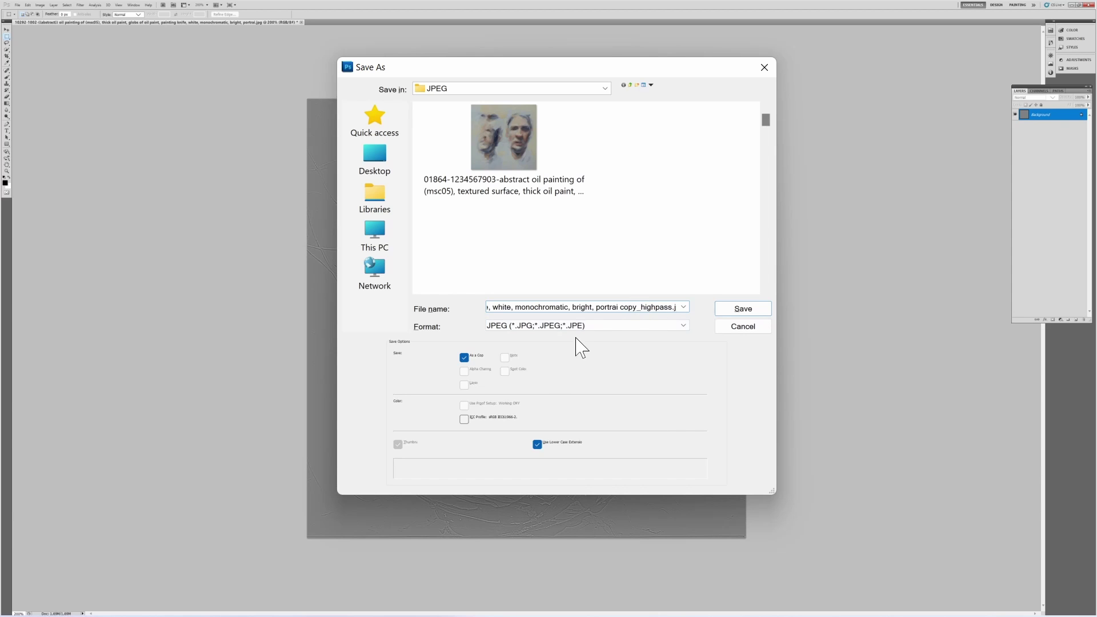
pyautogui.click(575, 327)
pyautogui.click(543, 468)
pyautogui.click(735, 314)
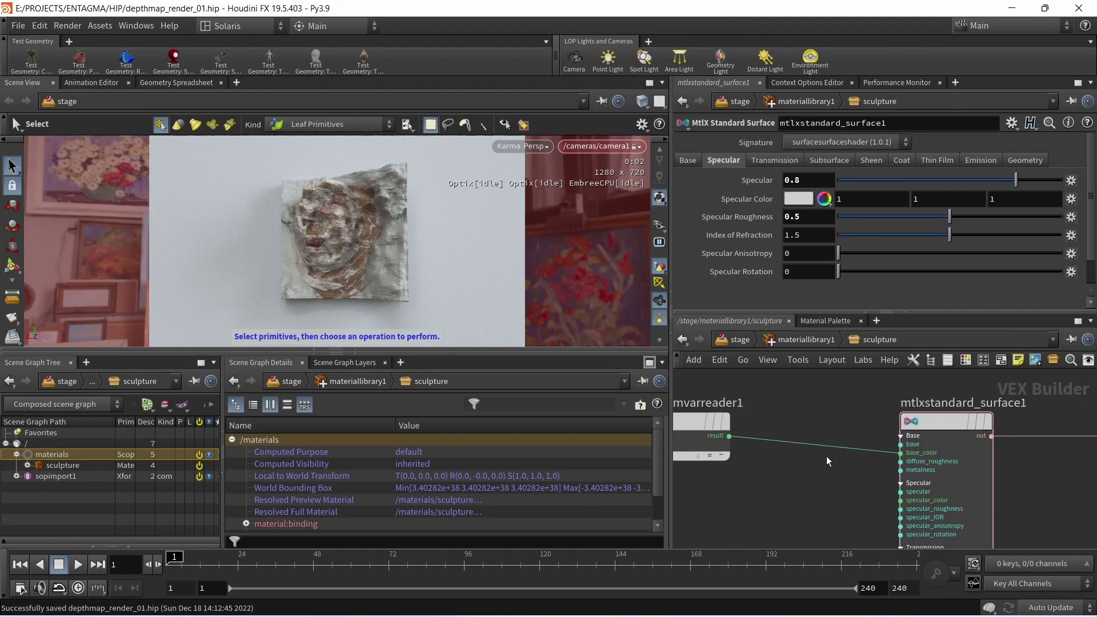
# Step: Switch back to Houdini and add a MtlX Image node beside the standard surface in the sculpture material
pyautogui.scroll(-2, 827, 456)
pyautogui.moveTo(793, 497); pyautogui.dragTo(858, 347, button='middle')
pyautogui.moveTo(832, 543); pyautogui.dragTo(843, 452, button='middle')
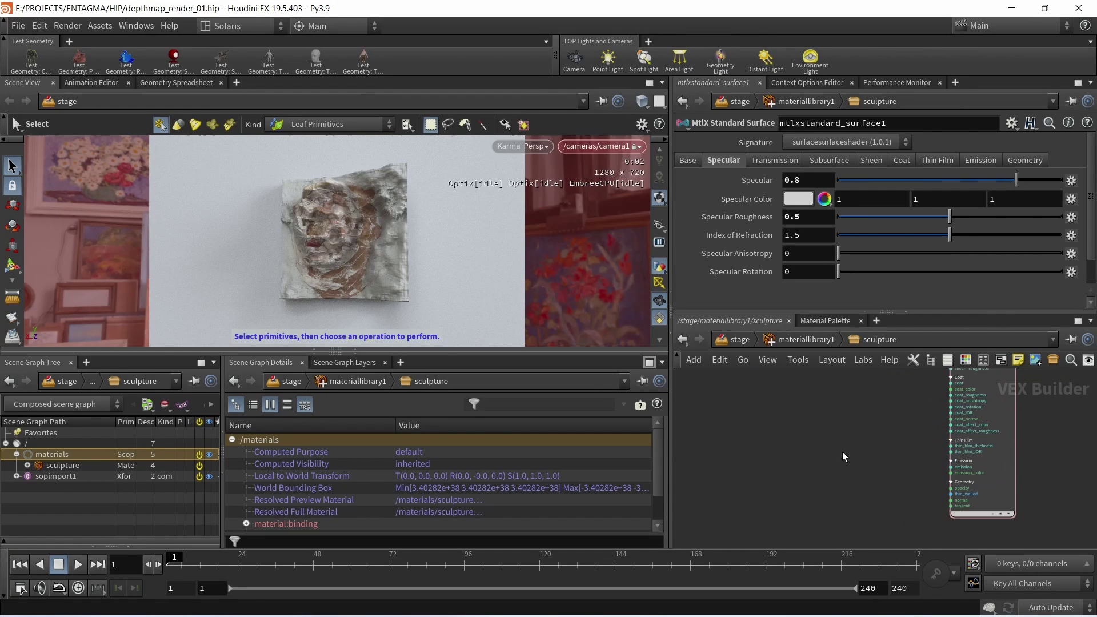
pyautogui.press('Tab')
pyautogui.write('image')
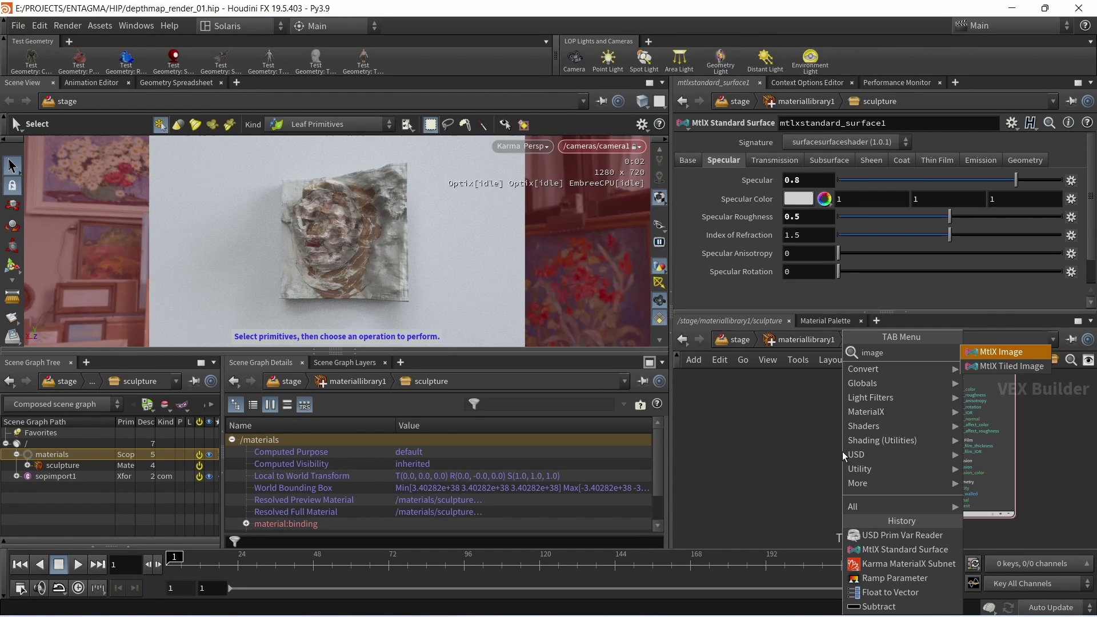
pyautogui.click(1000, 355)
pyautogui.click(745, 437)
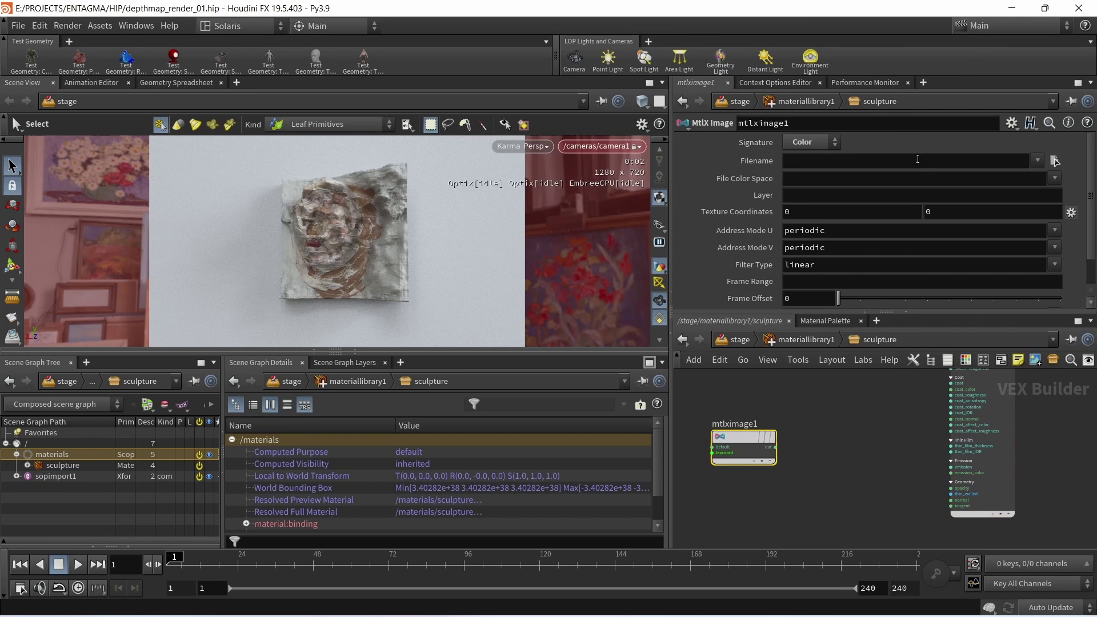
# Step: Load the _highpass portrait PNG from C:/ai/training_data/abstract_paintings_phase02/JPEG/ into the MtlX Image node and enlarge the viewport
pyautogui.click(1055, 160)
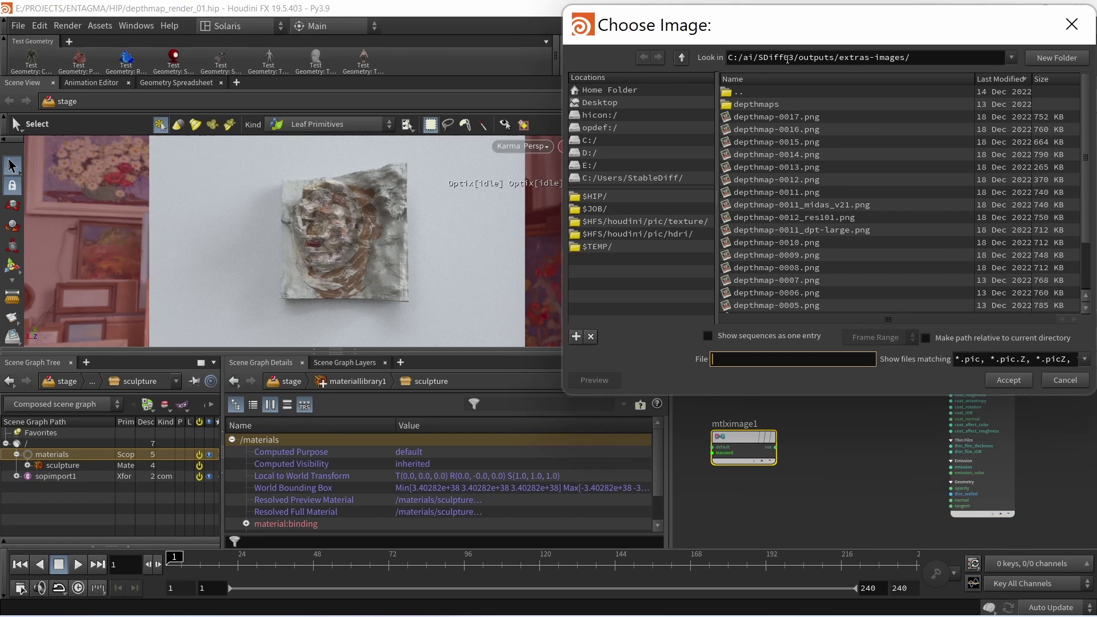
pyautogui.moveTo(761, 57); pyautogui.dragTo(1048, 60)
pyautogui.press('BackSpace')
pyautogui.press('Return')
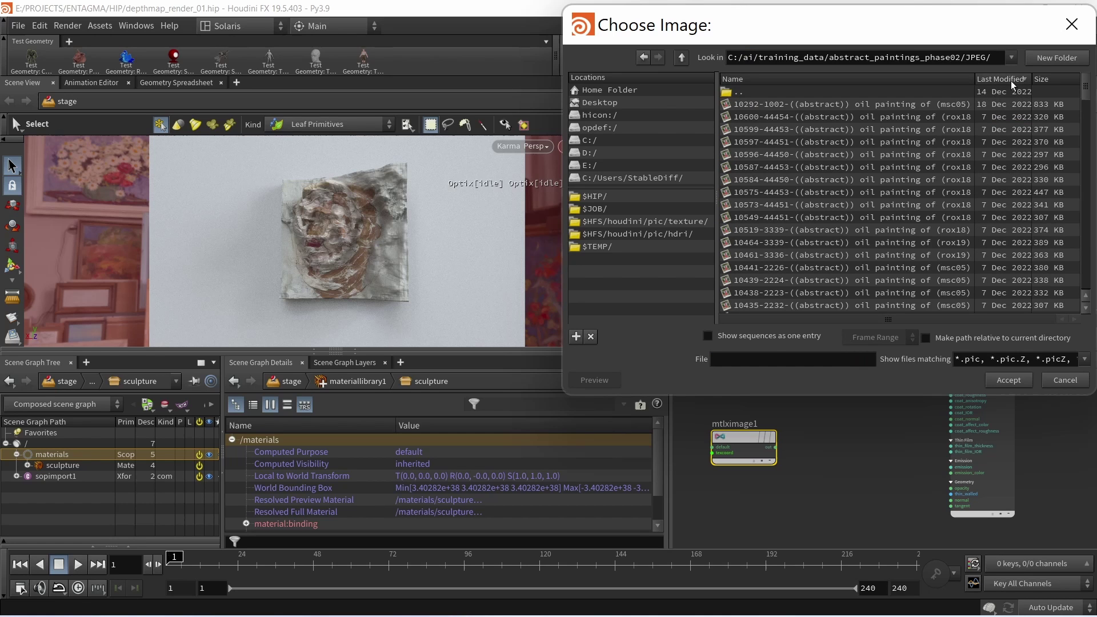
pyautogui.click(926, 105)
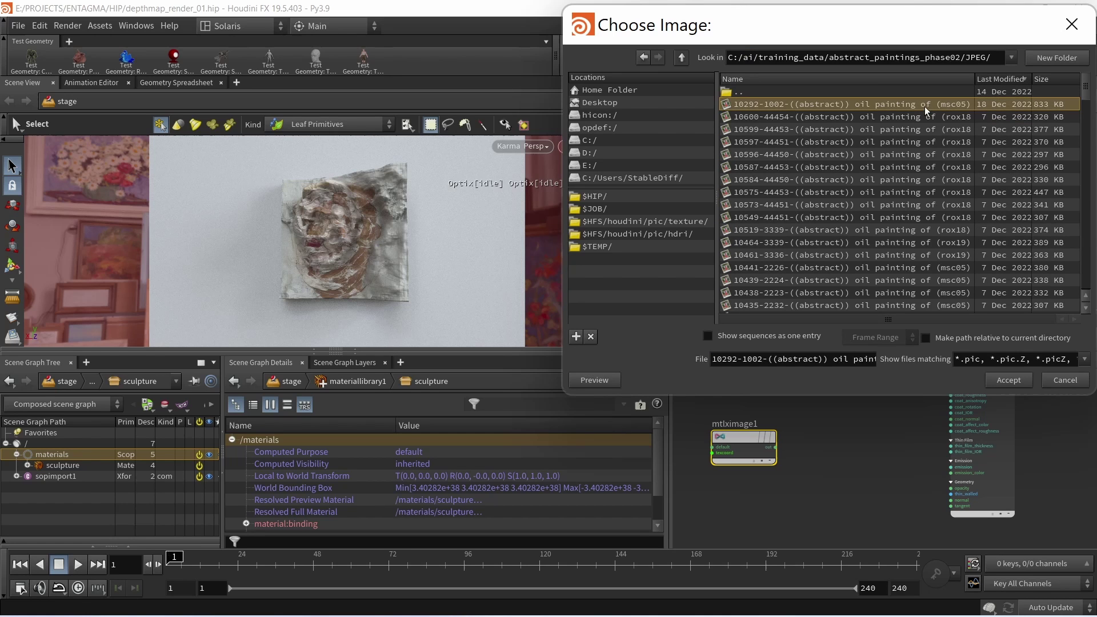
pyautogui.click(1008, 380)
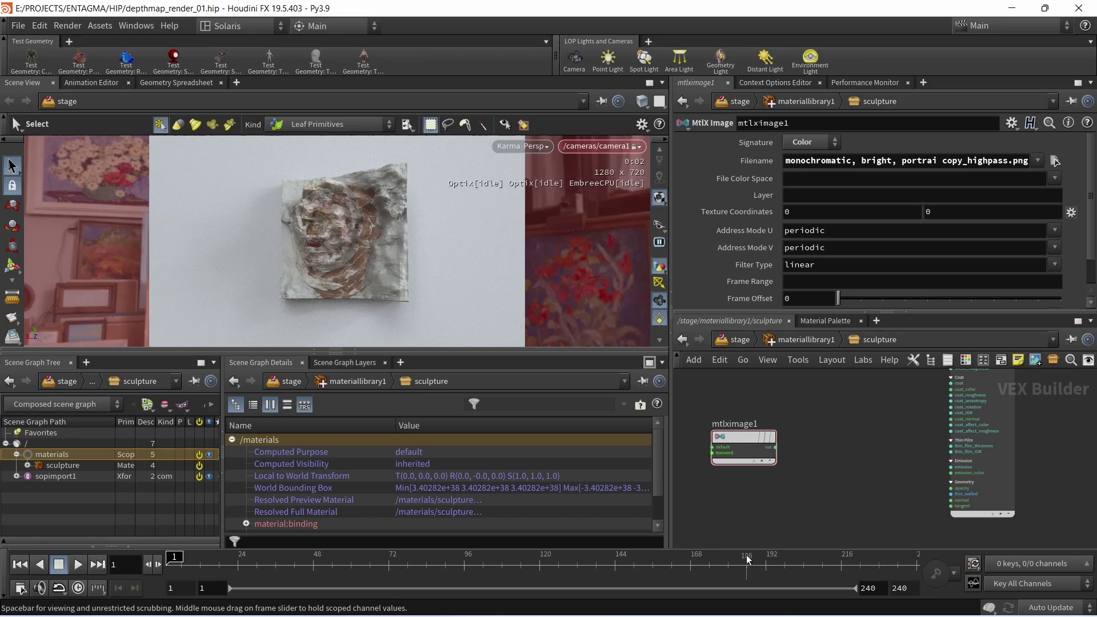
pyautogui.moveTo(381, 354); pyautogui.dragTo(381, 409)
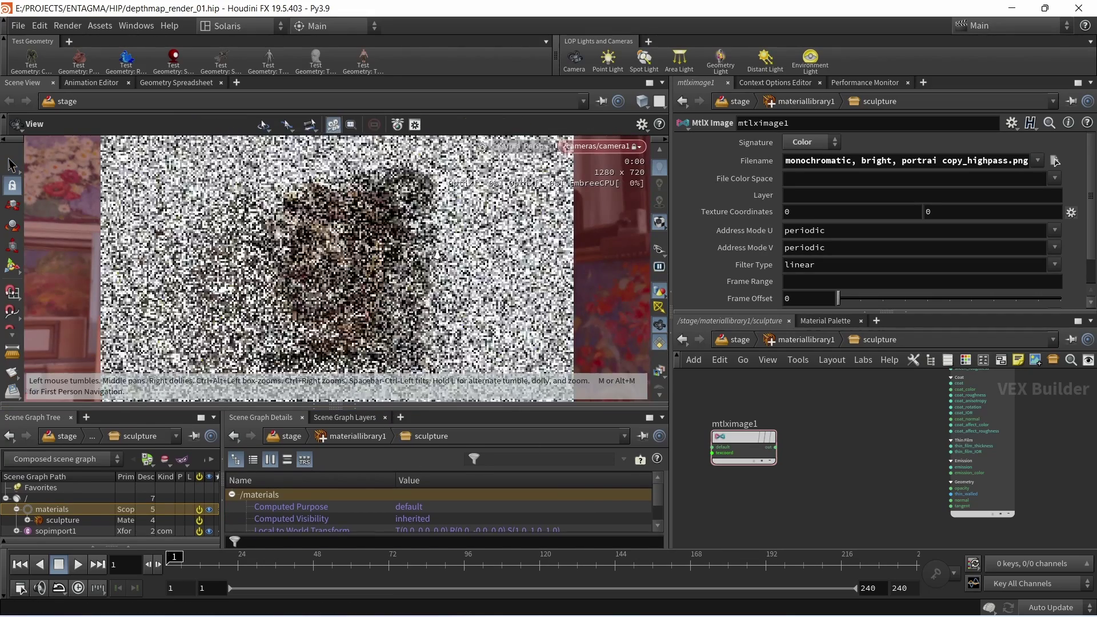
# Step: Add a MtlX Height to Normal node between the image node and the standard surface
pyautogui.press('Tab')
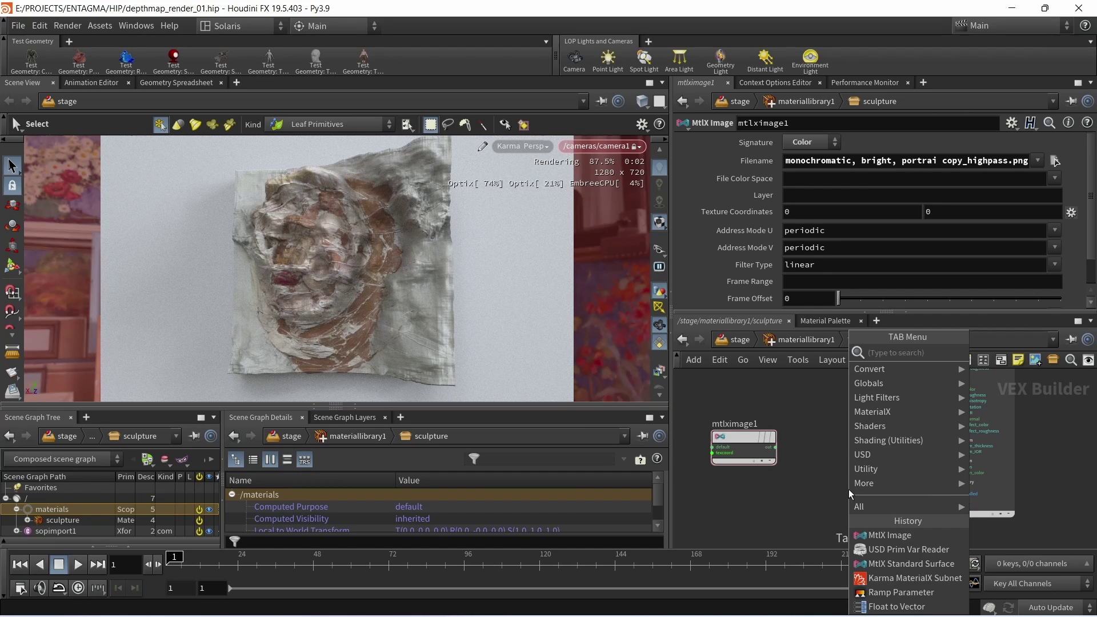
pyautogui.write('bump')
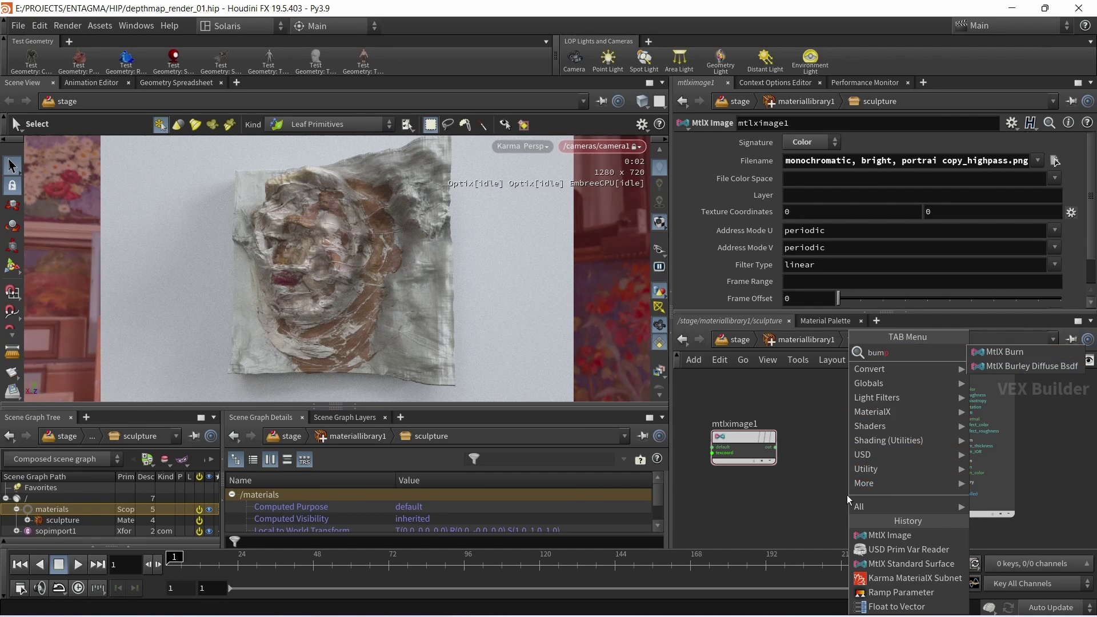
pyautogui.press('Escape')
pyautogui.press('Tab')
pyautogui.write('heightt')
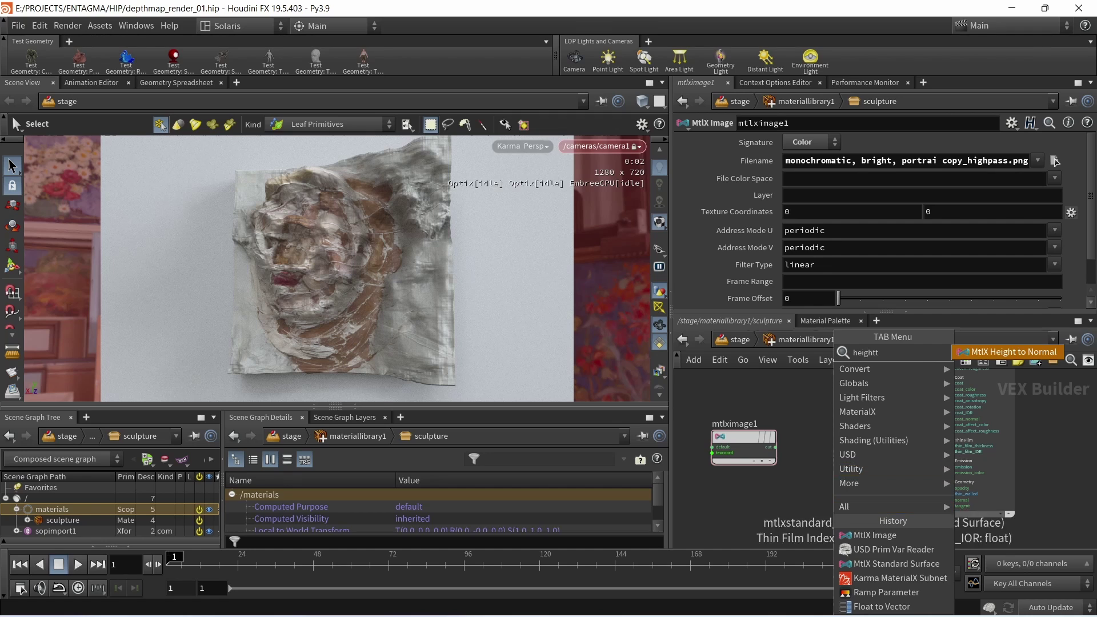
pyautogui.press('Return')
pyautogui.click(858, 452)
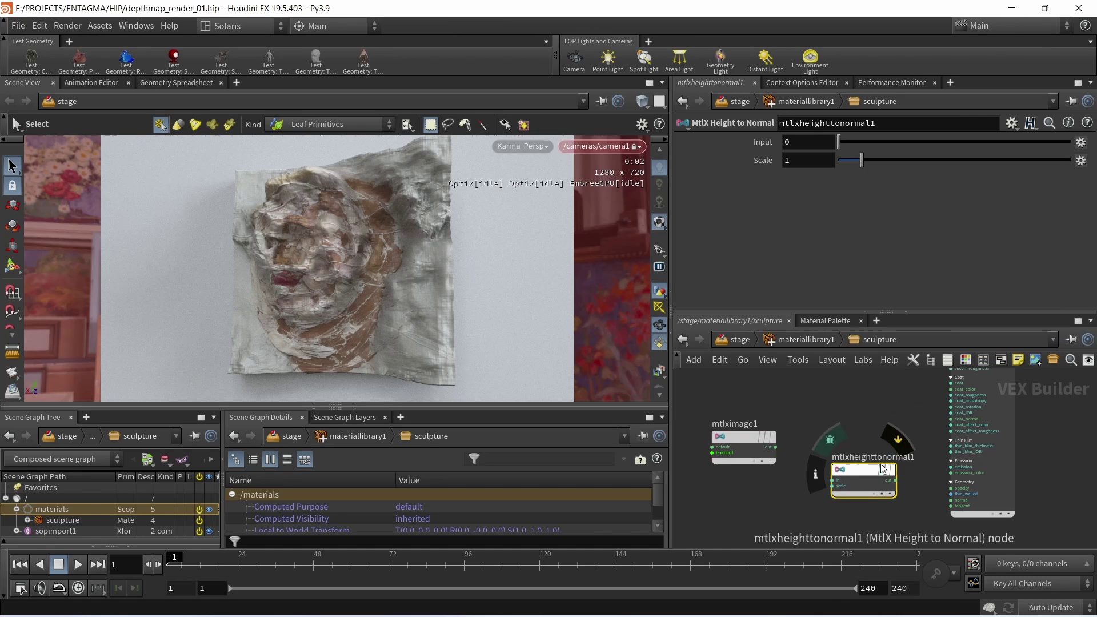
# Step: Feed the image node's output into the Height to Normal node's input and set its scale to 0.1
pyautogui.scroll(2, 737, 443)
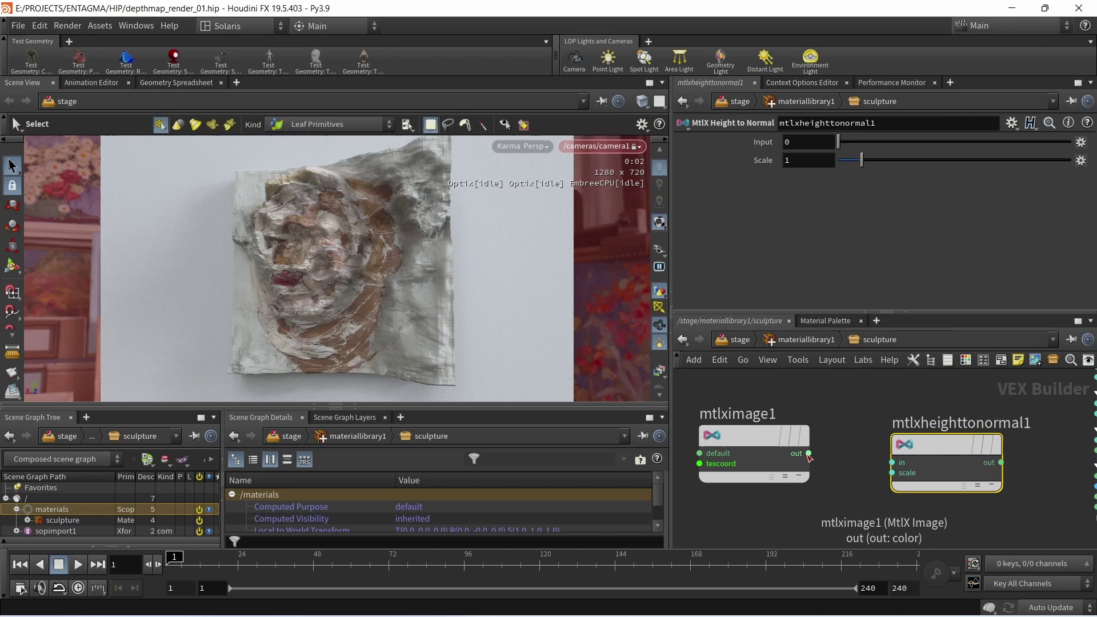
pyautogui.moveTo(809, 452); pyautogui.dragTo(893, 462)
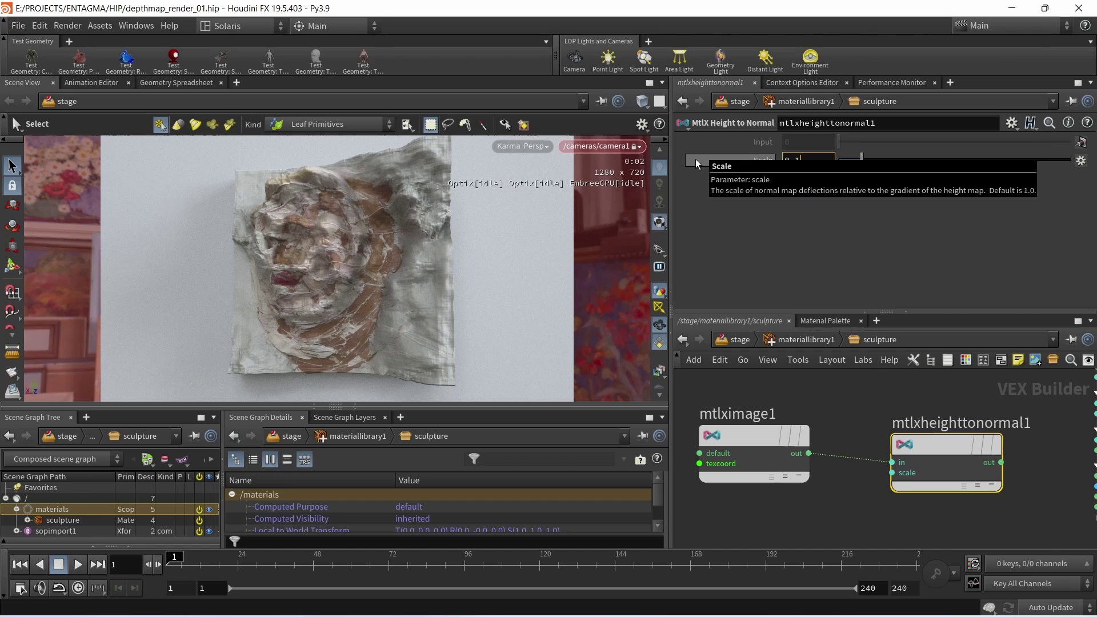
pyautogui.write('0.1')
pyautogui.click(888, 502)
# Step: Connect the Height to Normal output to the standard surface's normal input
pyautogui.moveTo(1034, 495); pyautogui.dragTo(870, 434, button='middle')
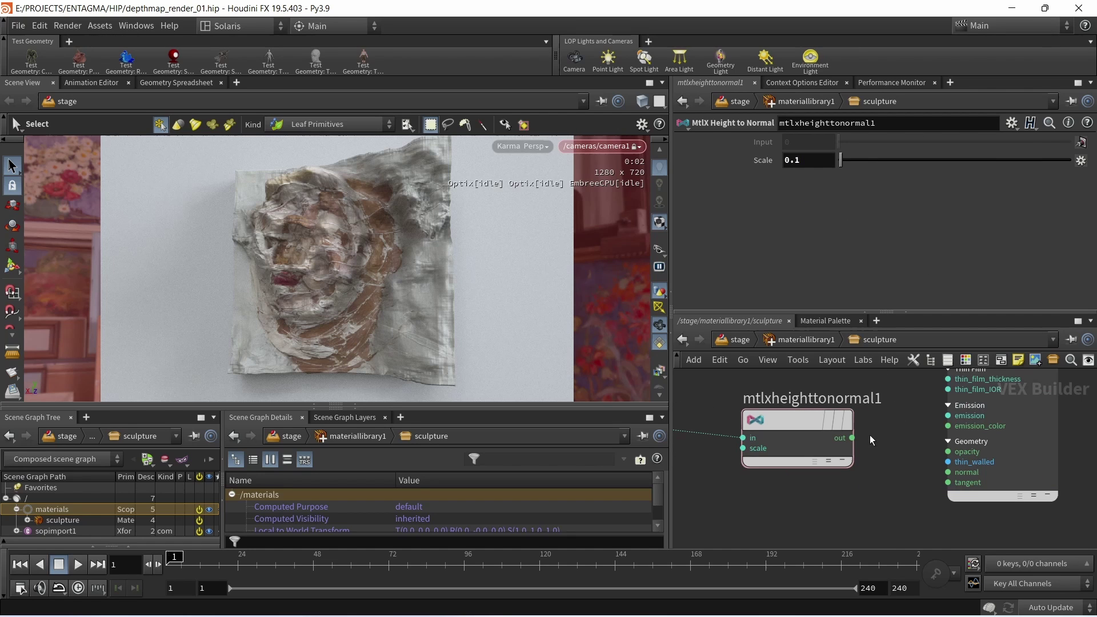
pyautogui.click(948, 472)
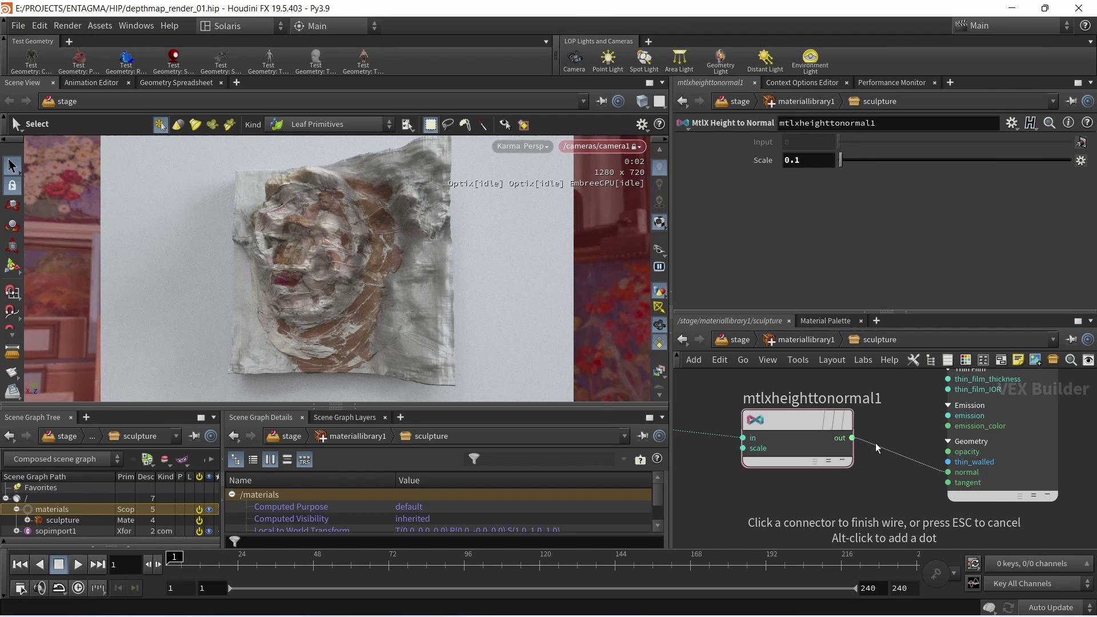
pyautogui.click(852, 438)
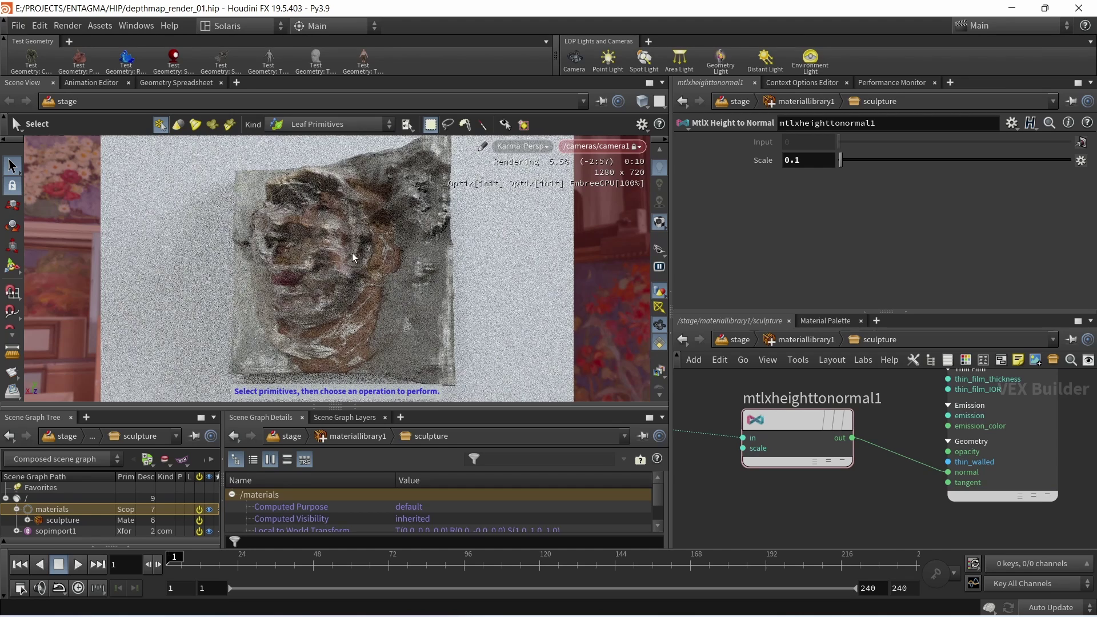
# Step: Take render snapshots with and without the normal map, cutting the wire to the standard surface's normal input in between
pyautogui.click(354, 403)
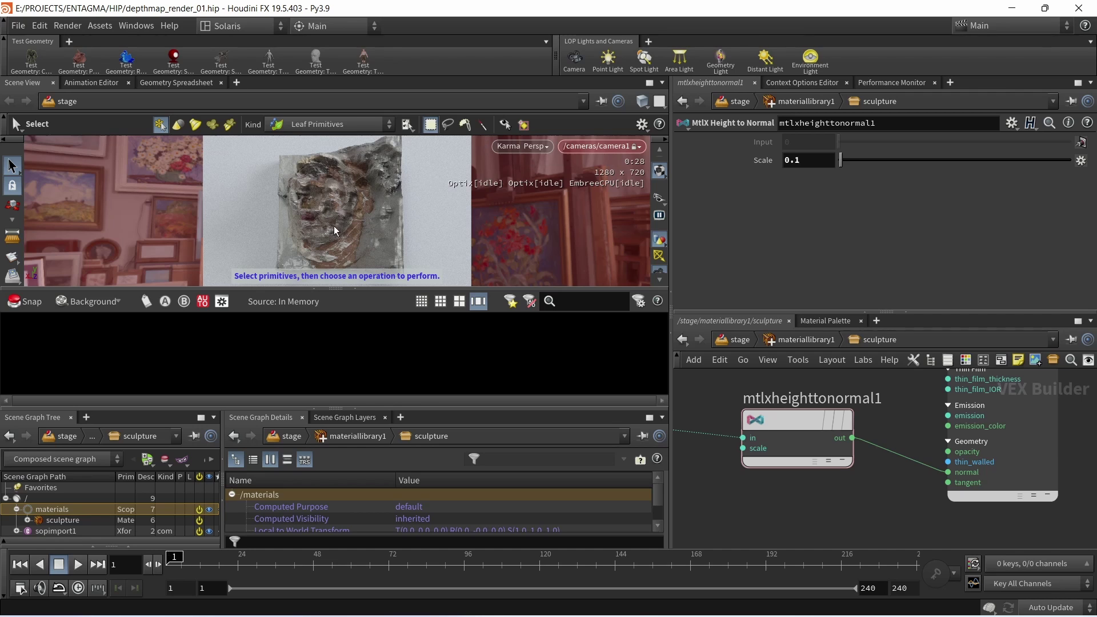
pyautogui.click(21, 301)
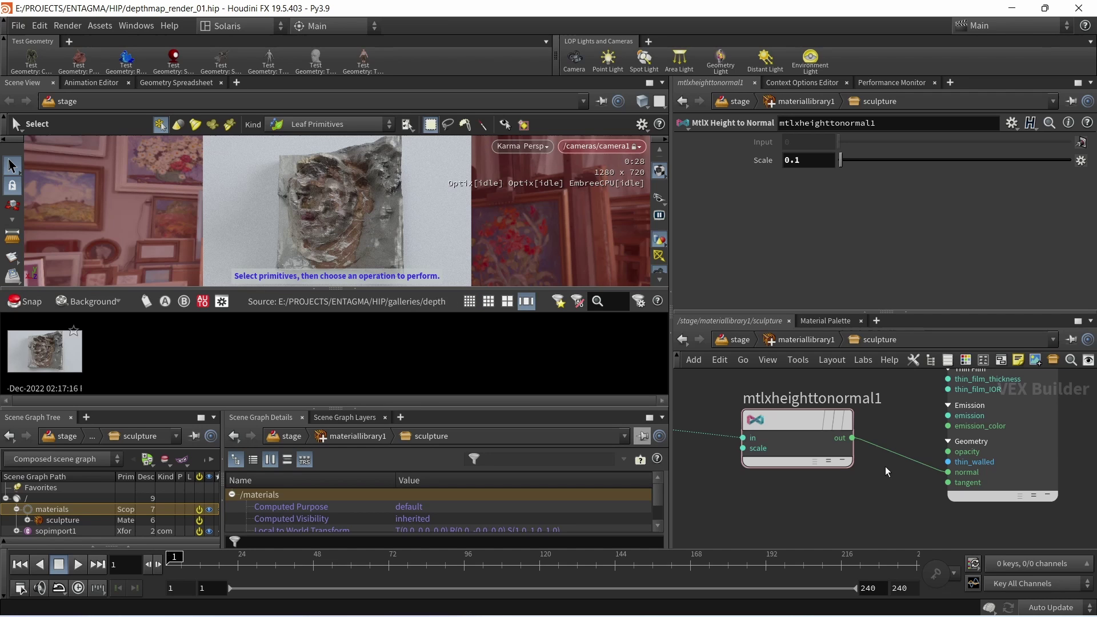
pyautogui.press('y')
pyautogui.moveTo(891, 460); pyautogui.dragTo(908, 403)
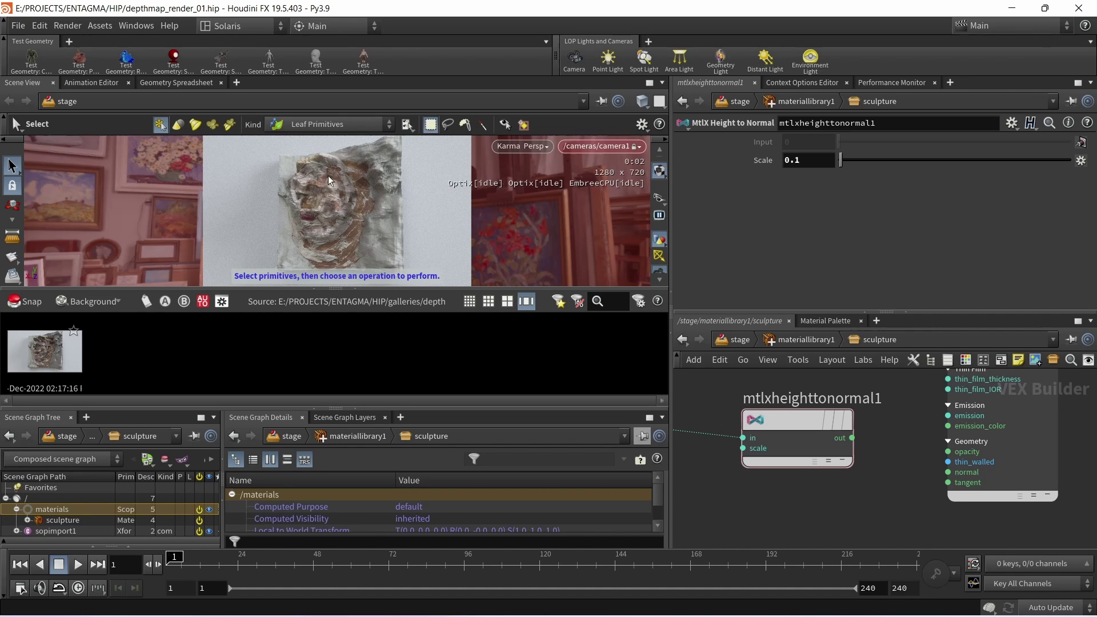
pyautogui.click(17, 306)
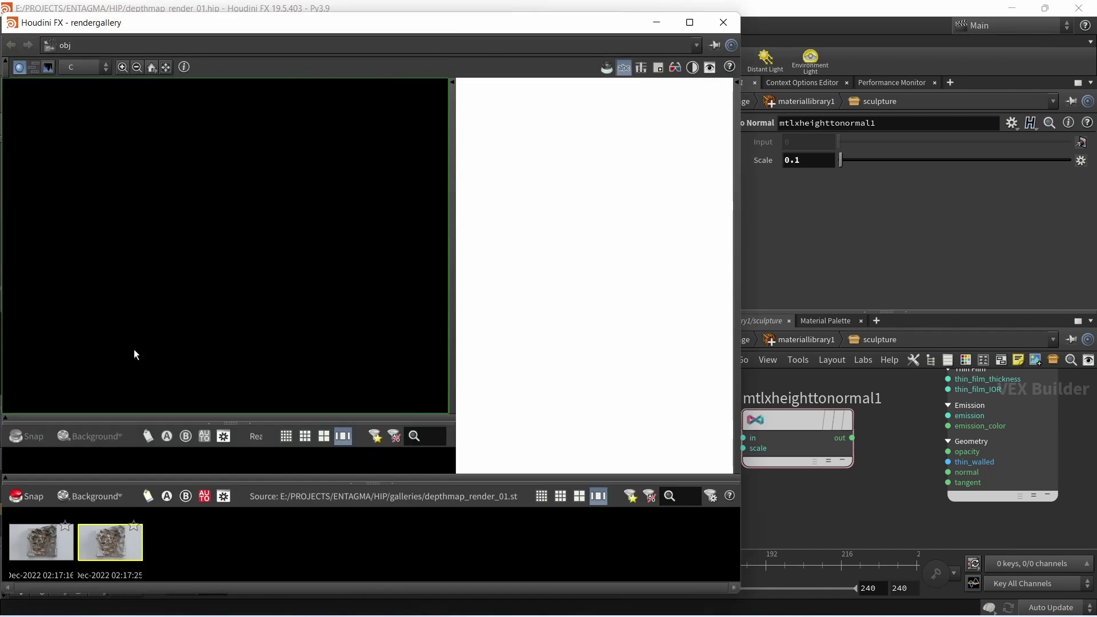
# Step: Compare the two snapshots in the render gallery, then close its window
pyautogui.doubleClick(134, 350)
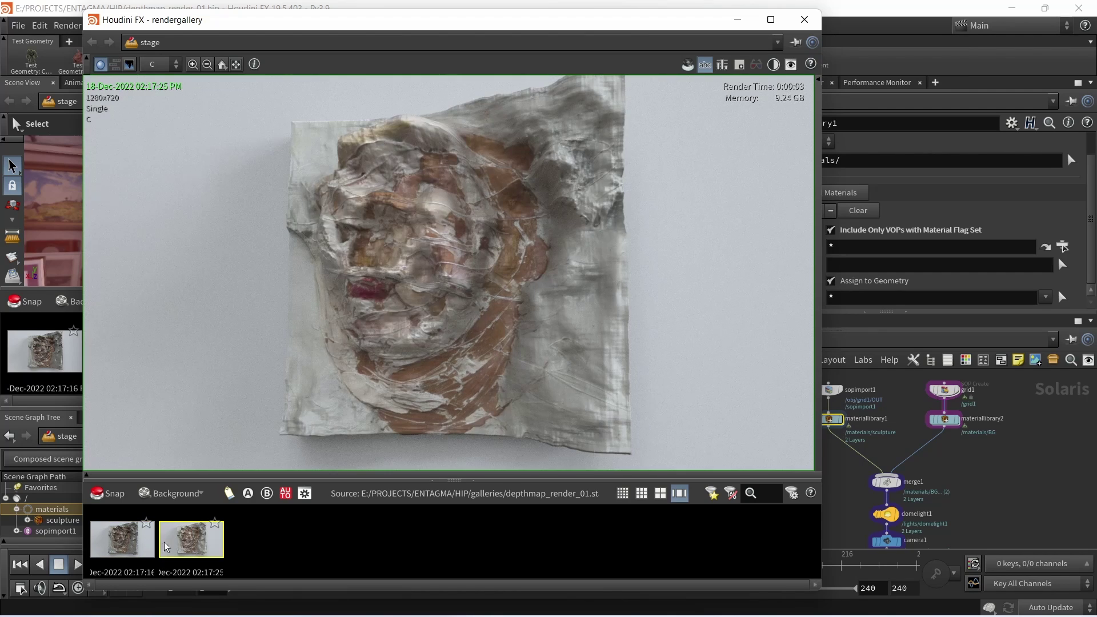
pyautogui.click(140, 542)
pyautogui.click(806, 19)
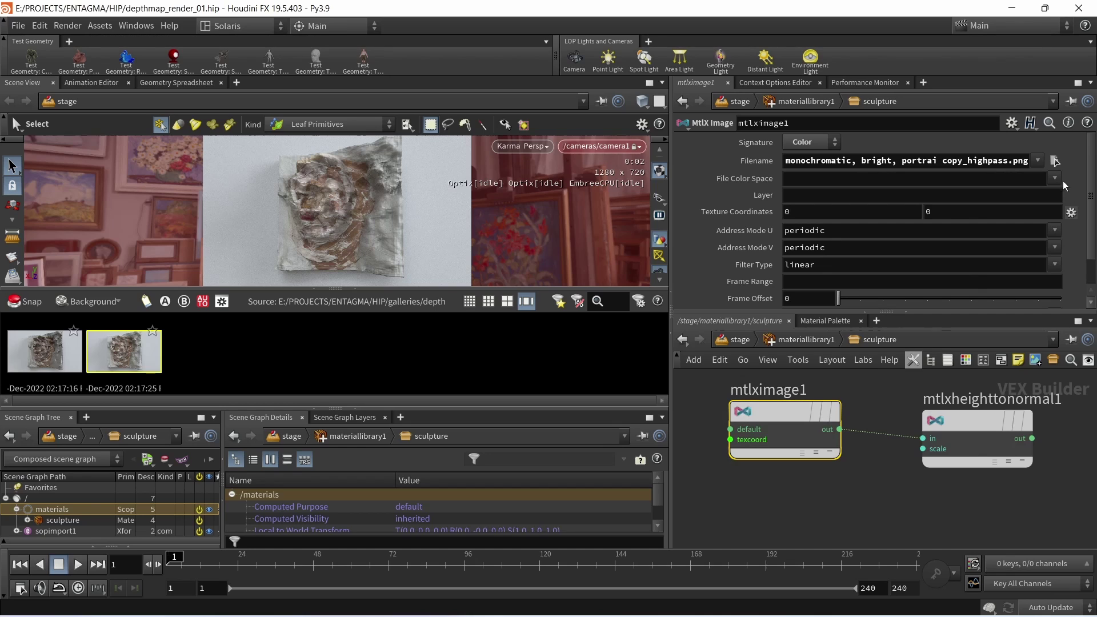
# Step: Set the high-pass image's file color space to Linear Texture - sRGB and the Height to Normal scale to 0.5
pyautogui.click(1055, 179)
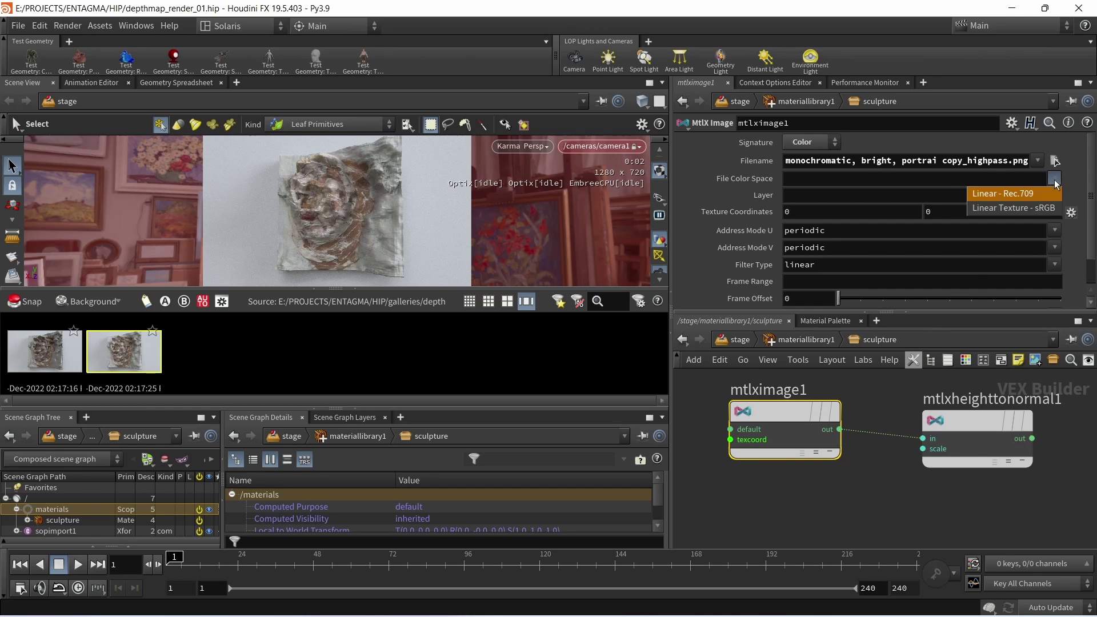
pyautogui.click(1048, 208)
pyautogui.click(978, 422)
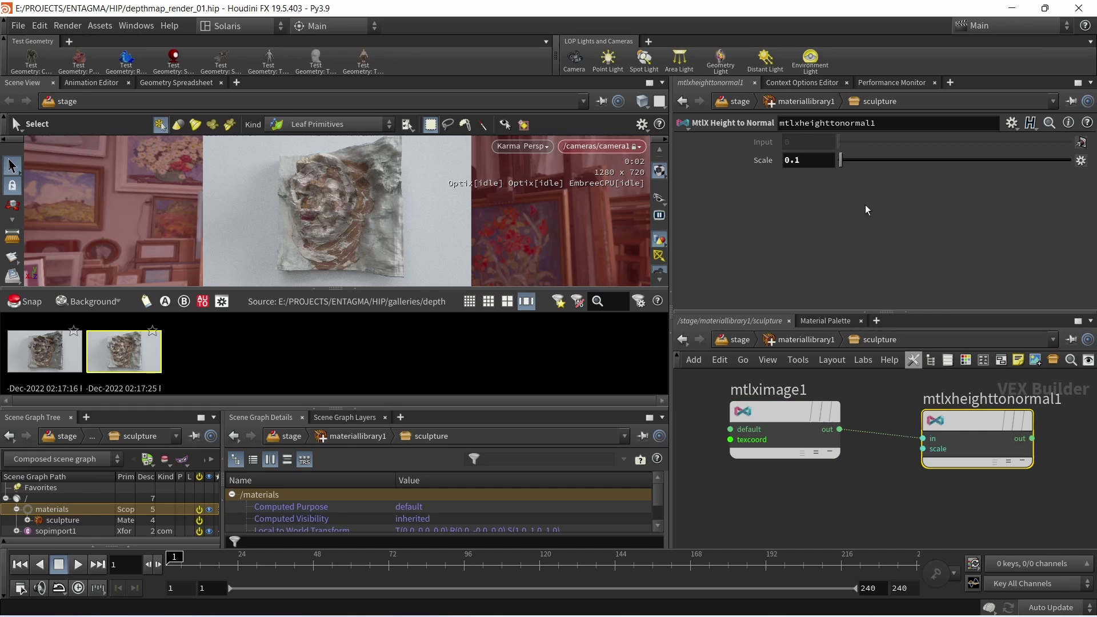
pyautogui.moveTo(862, 160)
pyautogui.mouseDown()
pyautogui.moveTo(873, 169)
pyautogui.moveTo(851, 167)
pyautogui.mouseUp()
pyautogui.click(814, 161)
pyautogui.press('BackSpace')
pyautogui.press('Return')
# Step: Reconnect the Height to Normal output to the standard surface's normal input and take a new render snapshot
pyautogui.moveTo(840, 473); pyautogui.dragTo(698, 476, button='middle')
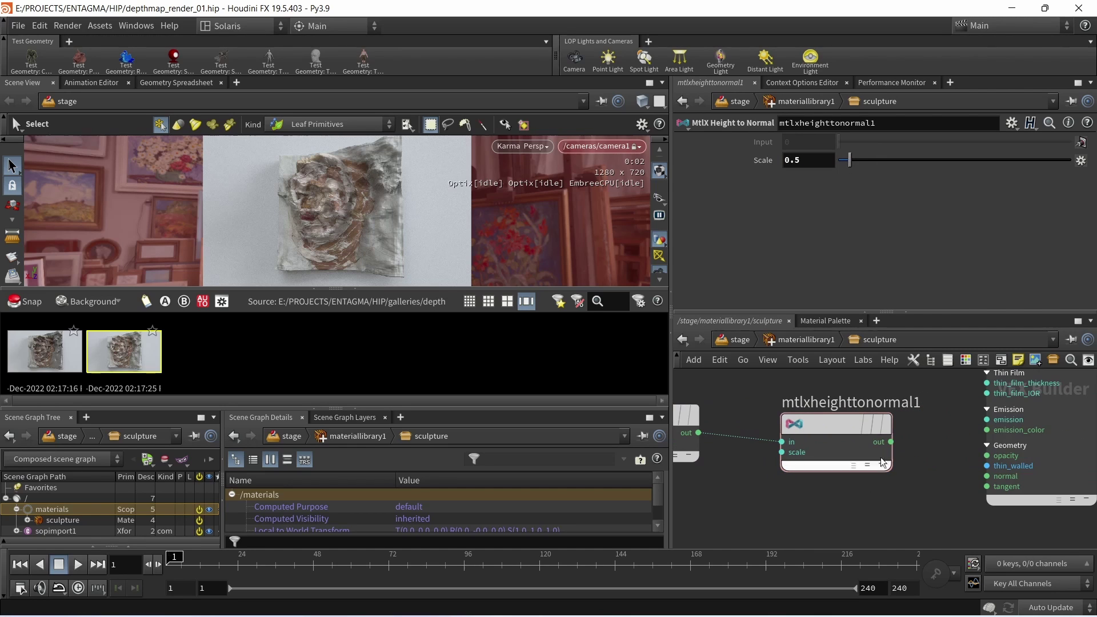
pyautogui.click(892, 442)
pyautogui.click(987, 476)
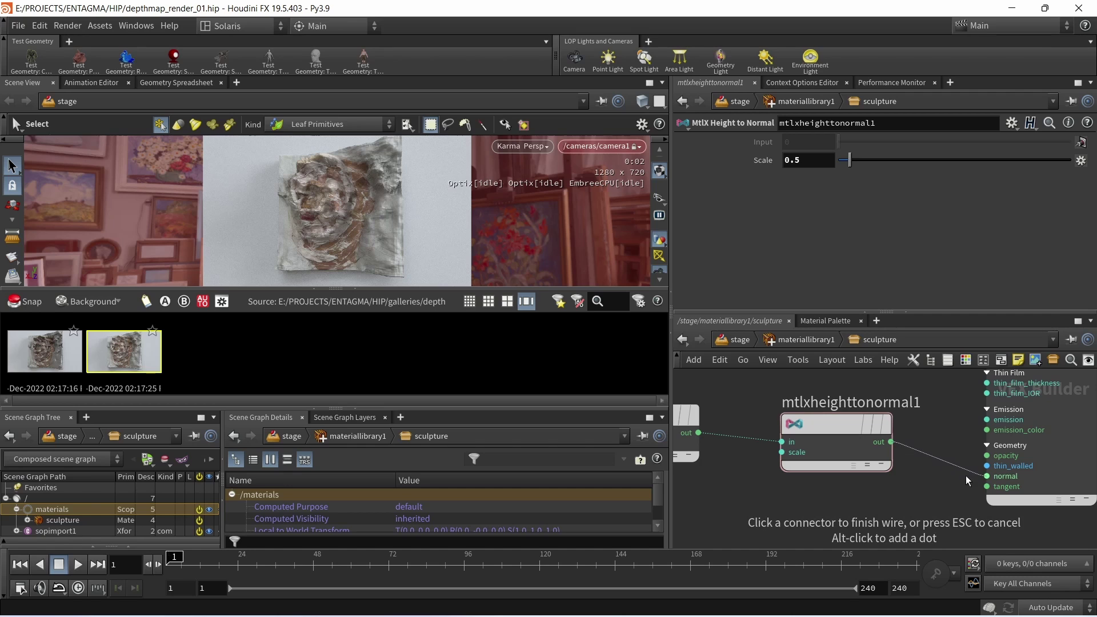
pyautogui.click(24, 301)
# Step: Compare the newest snapshot with the first one in the render gallery by switching repeatedly between them
pyautogui.doubleClick(211, 355)
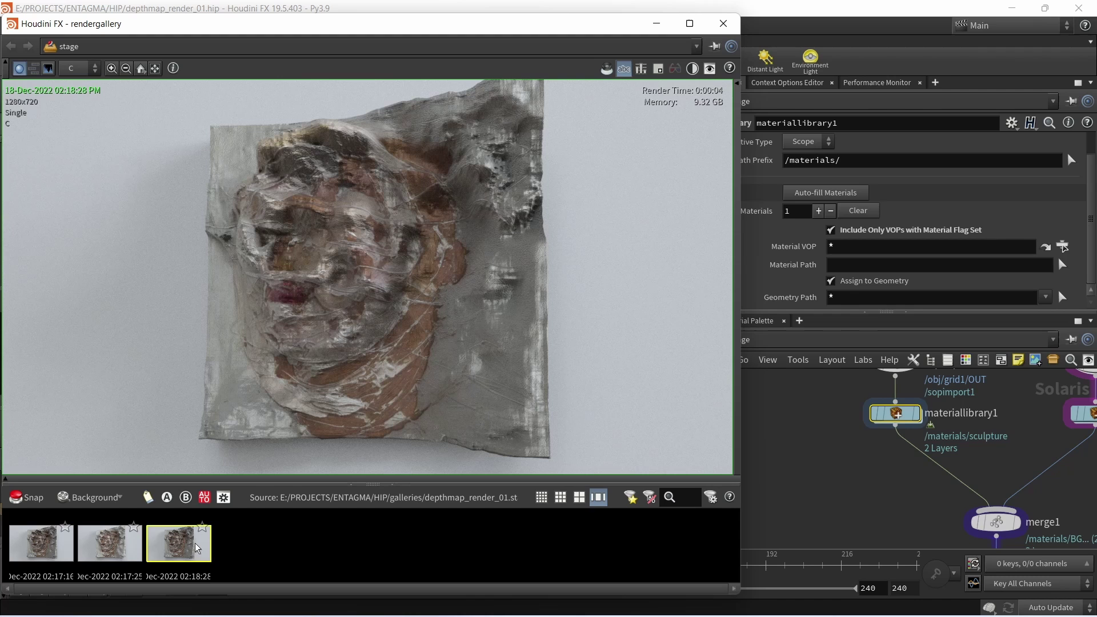
pyautogui.click(69, 546)
pyautogui.click(183, 552)
pyautogui.click(49, 553)
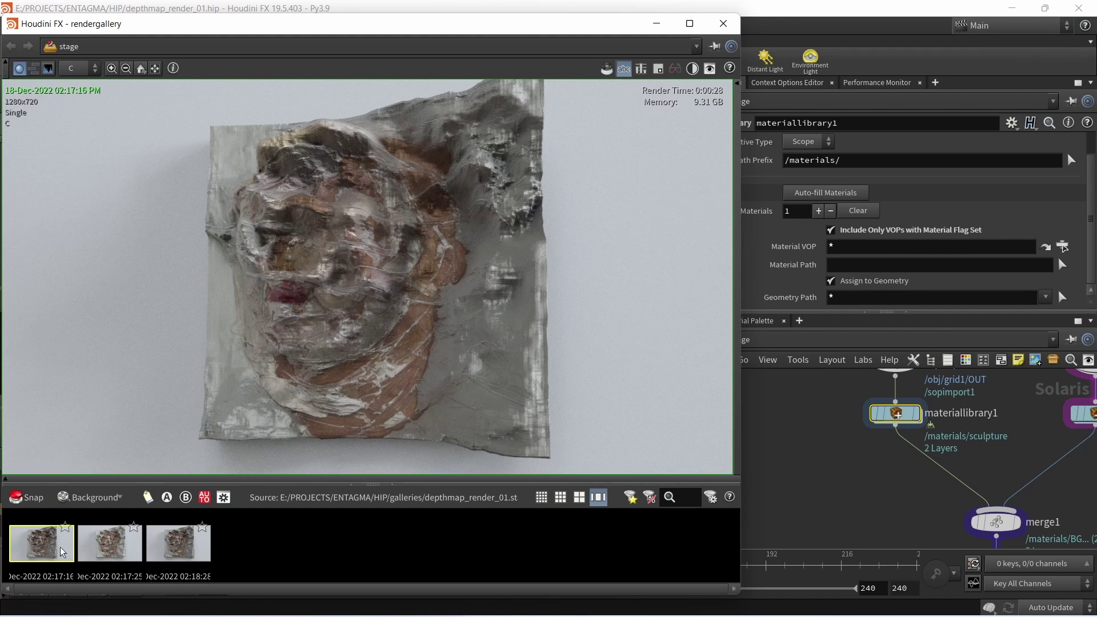
pyautogui.click(182, 556)
pyautogui.click(50, 549)
pyautogui.click(183, 550)
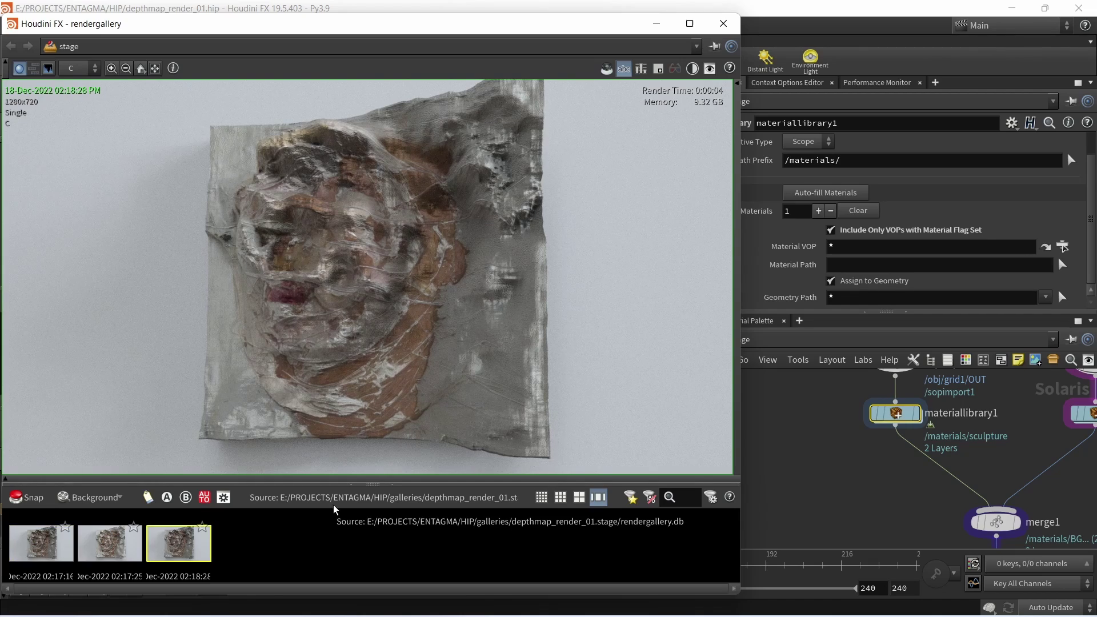